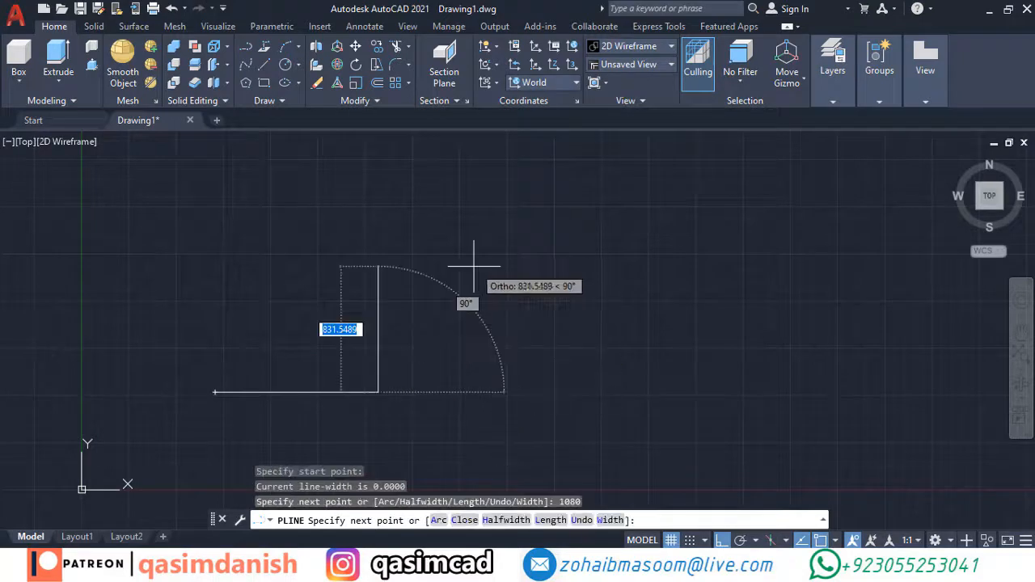
# Complete the closed polyline rectangle with a 720 vertical side, a 1080 horizontal side and a closing segment back to the start point
pyautogui.write('720')
pyautogui.press('Return')
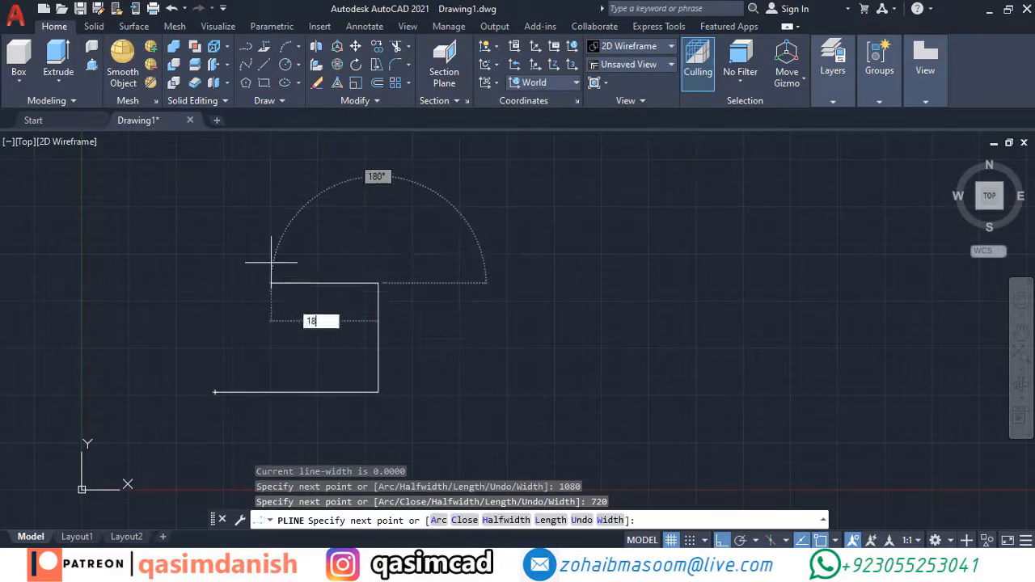
pyautogui.write('1080')
pyautogui.press('Return')
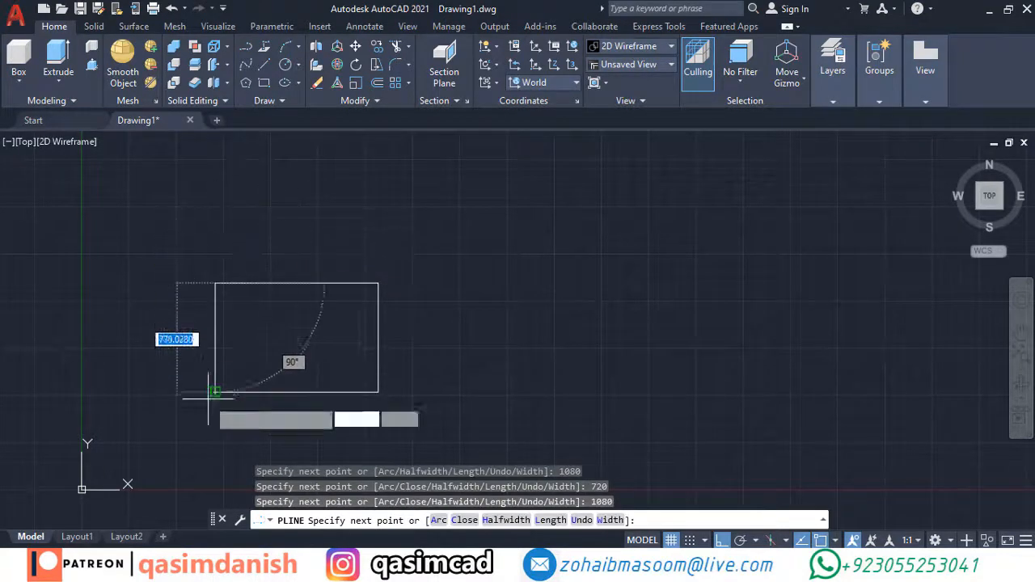
pyautogui.press('Escape')
pyautogui.scroll(2, 224, 345)
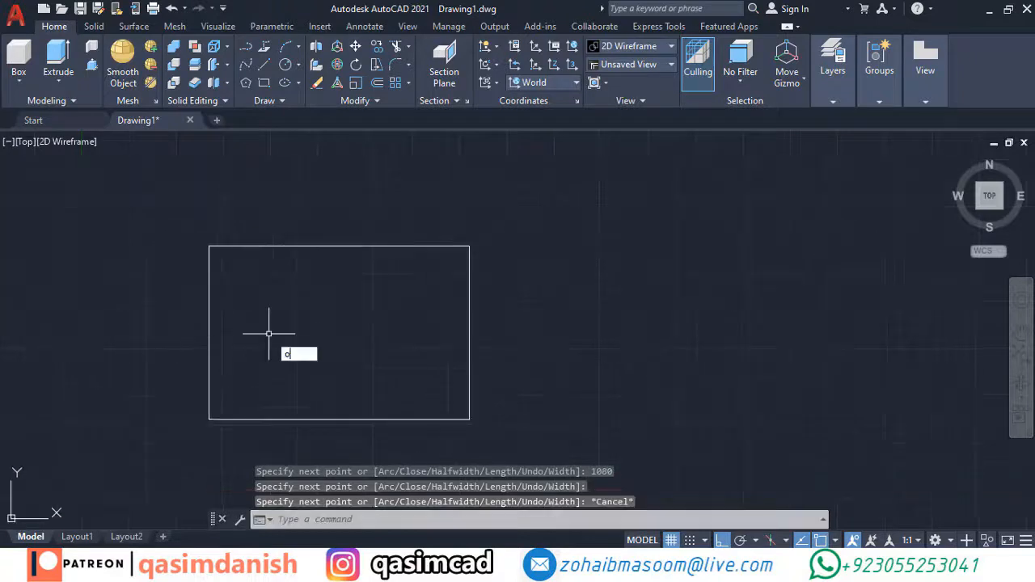
pyautogui.write('o')
pyautogui.press('Return')
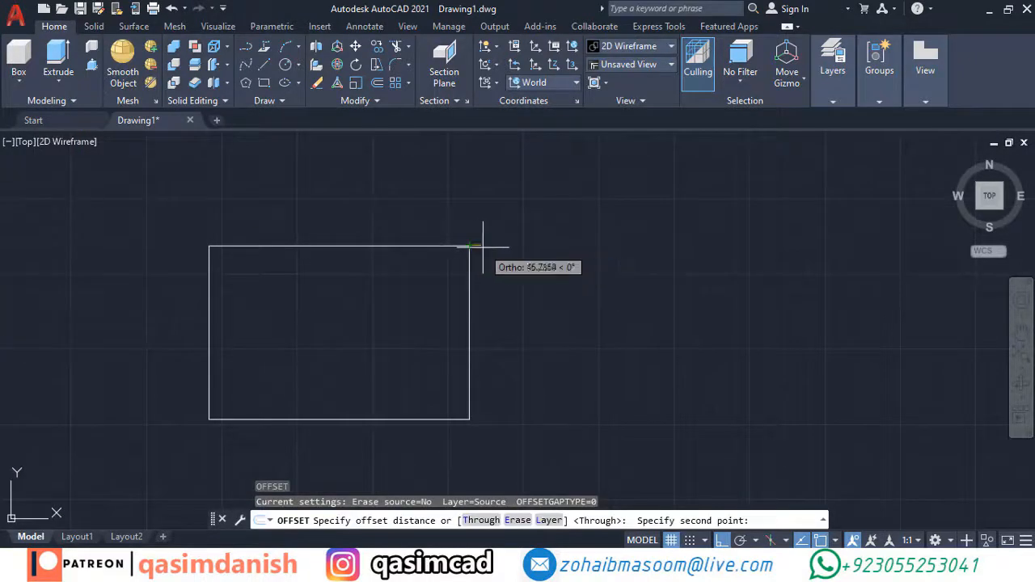
pyautogui.press('Escape')
# Offset the rectangle outward by 20
pyautogui.write('o')
pyautogui.press('Return')
pyautogui.write('20')
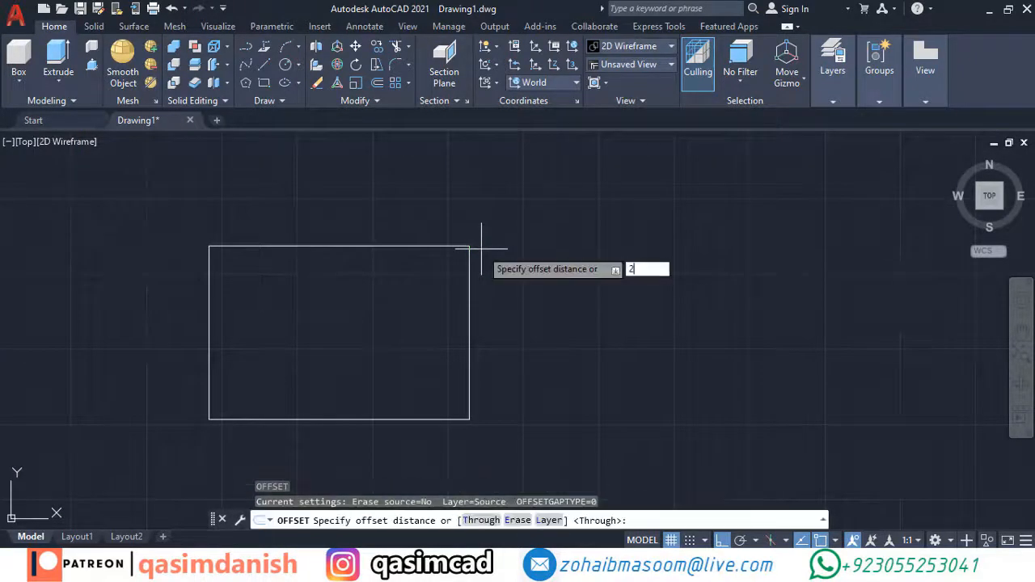
pyautogui.press('Return')
pyautogui.click(470, 248)
pyautogui.click(530, 277)
pyautogui.press('Escape')
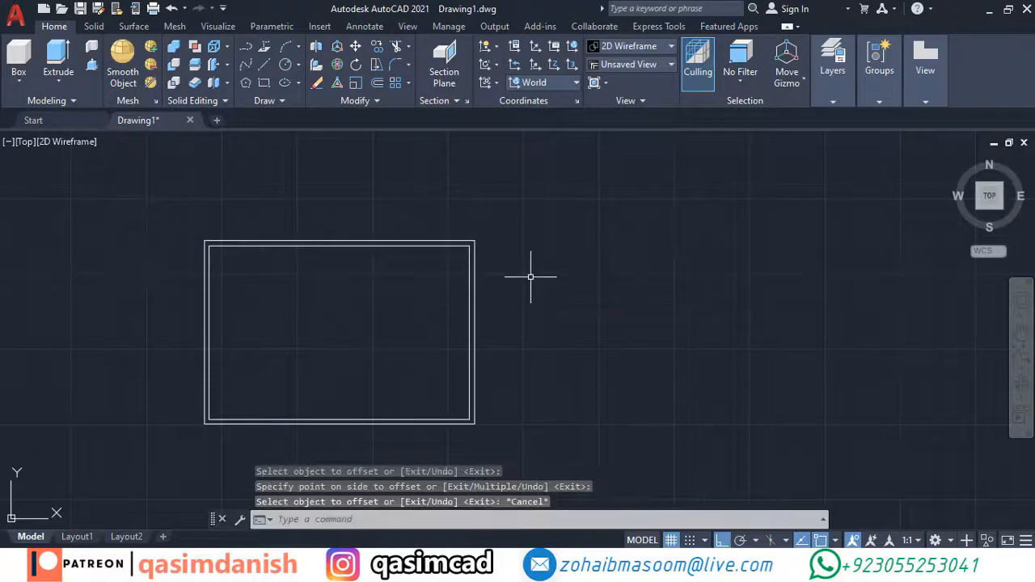
# Extrude the outer rectangle to a height of 30 in a 3D view
pyautogui.keyDown('shift'); pyautogui.moveTo(453, 323); pyautogui.dragTo(427, 145, button='middle'); pyautogui.keyUp('shift')
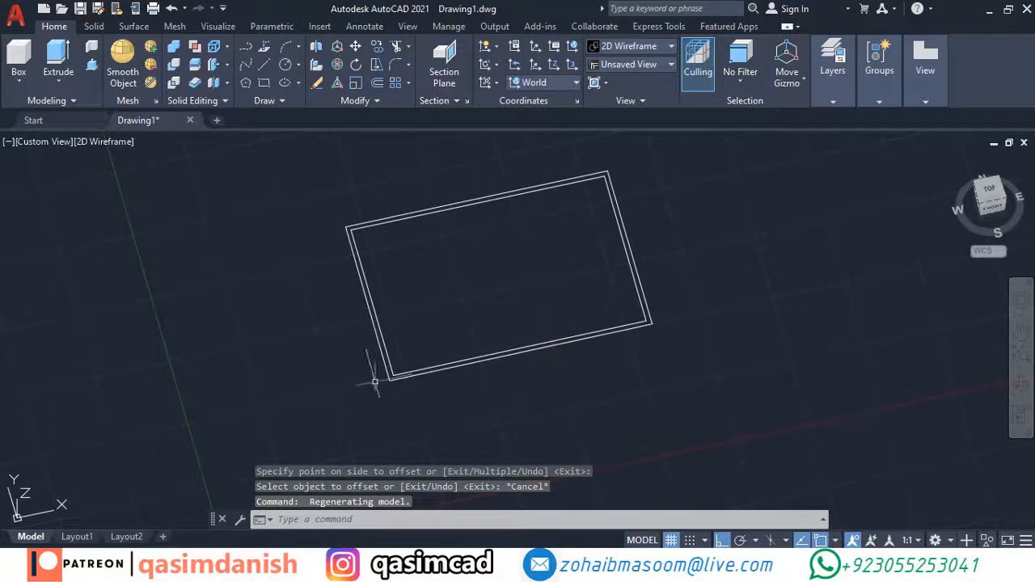
pyautogui.keyDown('shift'); pyautogui.moveTo(450, 391); pyautogui.dragTo(501, 369, button='middle'); pyautogui.keyUp('shift')
pyautogui.scroll(3, 482, 308)
pyautogui.moveTo(480, 308); pyautogui.dragTo(446, 358, button='middle')
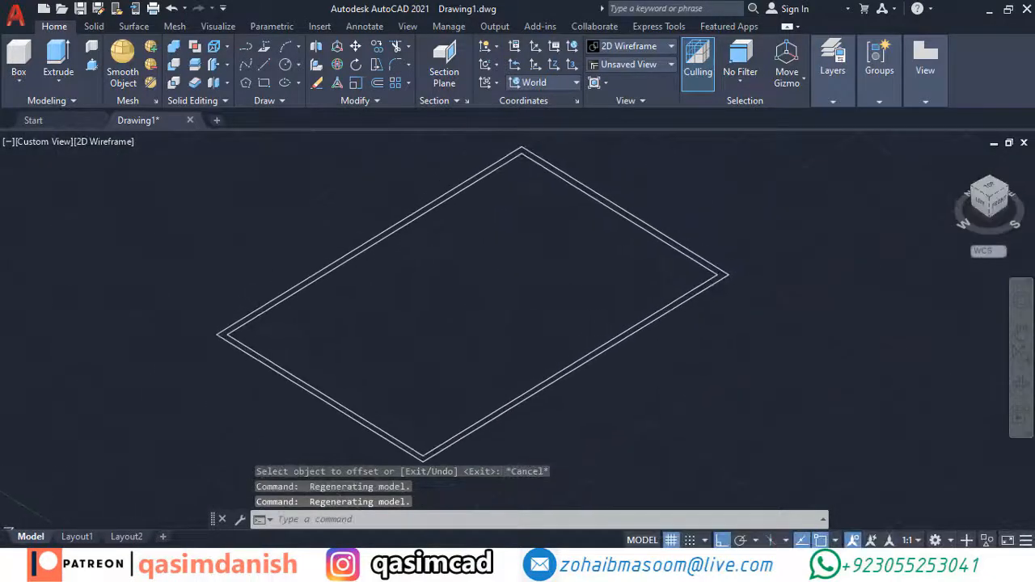
pyautogui.write('ext')
pyautogui.press('Return')
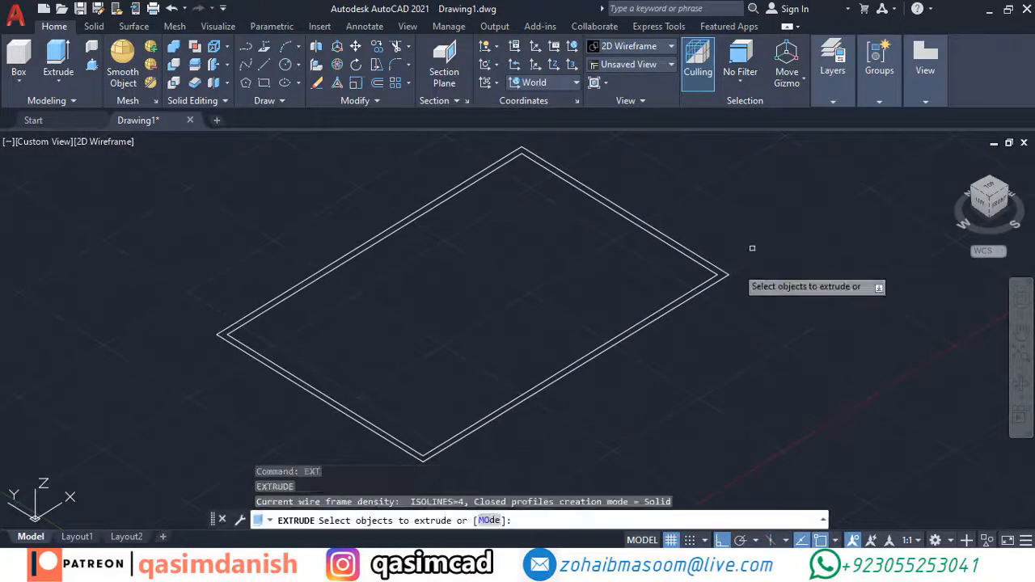
pyautogui.click(723, 277)
pyautogui.press('Return')
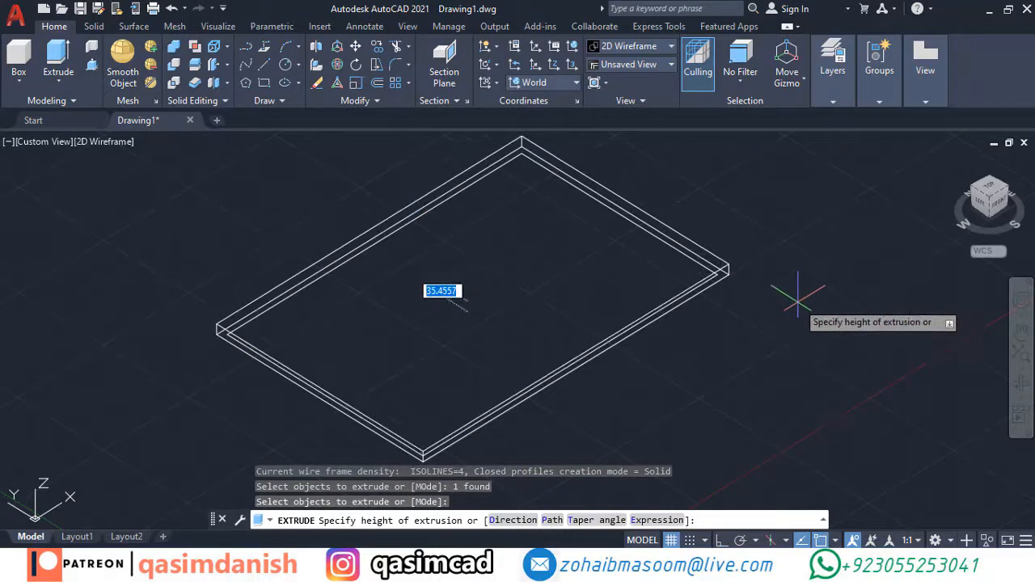
pyautogui.write('30')
pyautogui.press('Return')
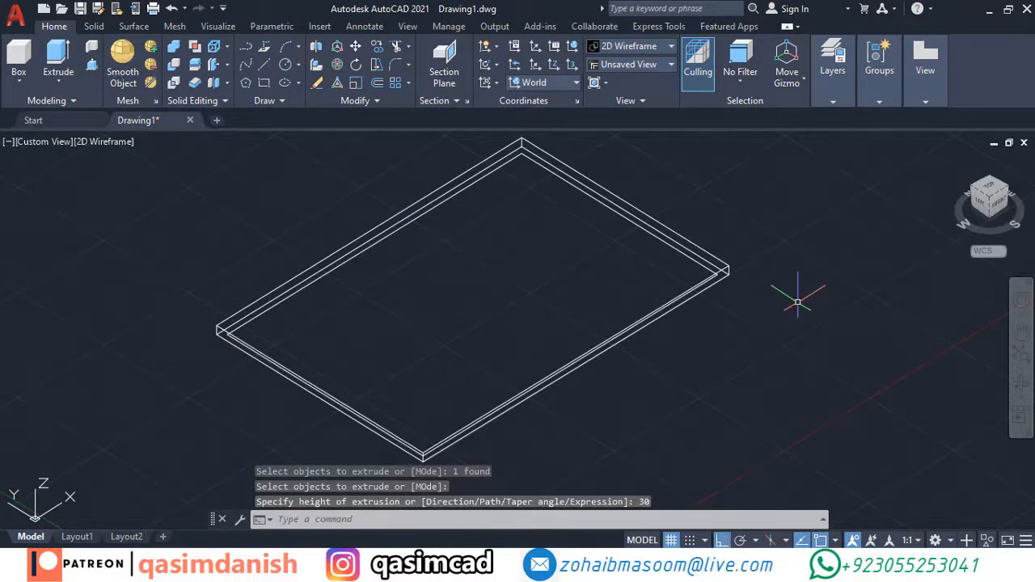
# Extrude the inner rectangle to a height of 30
pyautogui.write('ext')
pyautogui.press('Return')
pyautogui.click(715, 271)
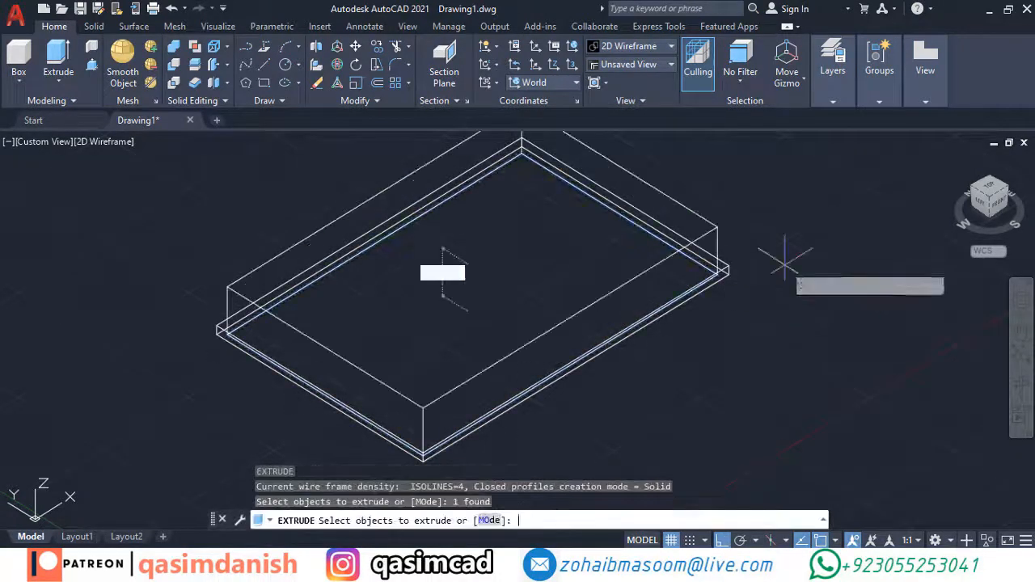
pyautogui.press('Return')
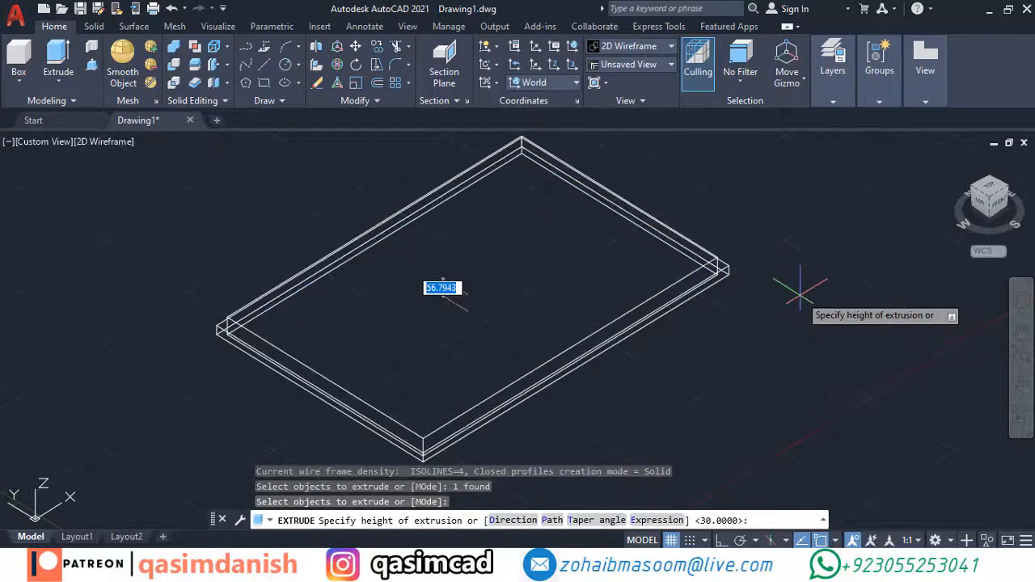
pyautogui.write('30')
pyautogui.press('Return')
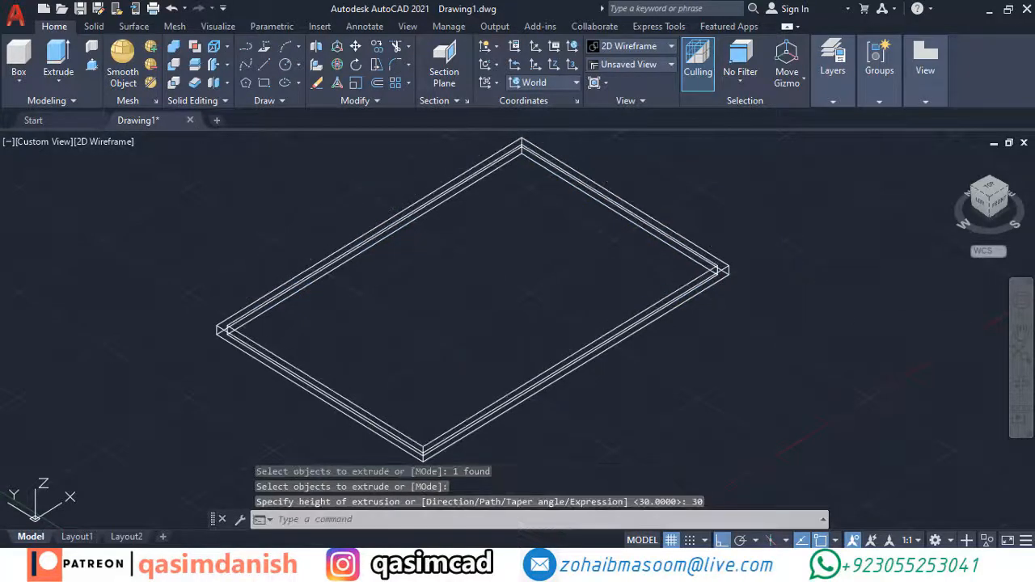
# Move the inner solid up by 25 along the Z axis
pyautogui.write('m')
pyautogui.press('Return')
pyautogui.click(700, 276)
pyautogui.press('Return')
pyautogui.click(756, 359)
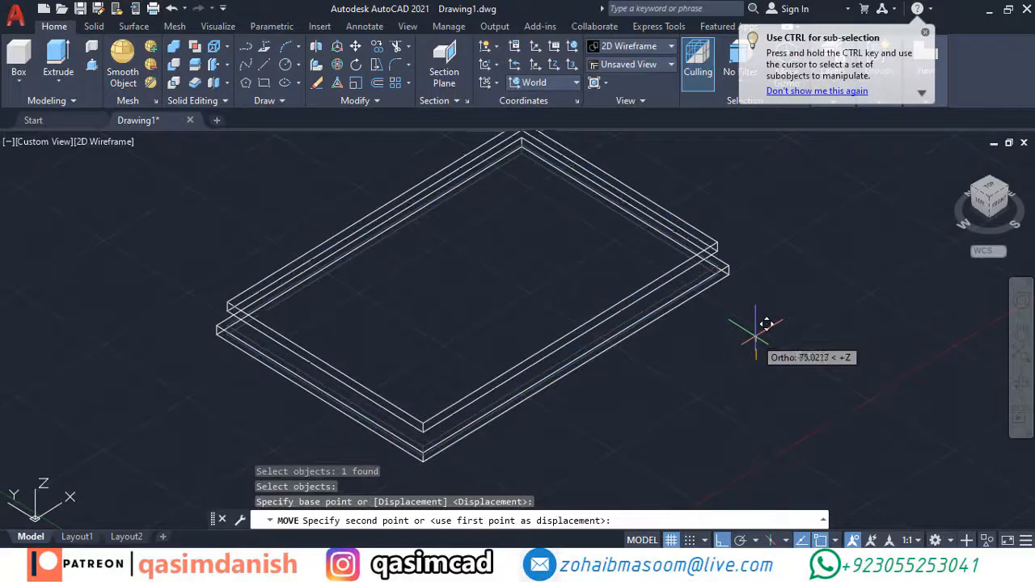
pyautogui.press('Return')
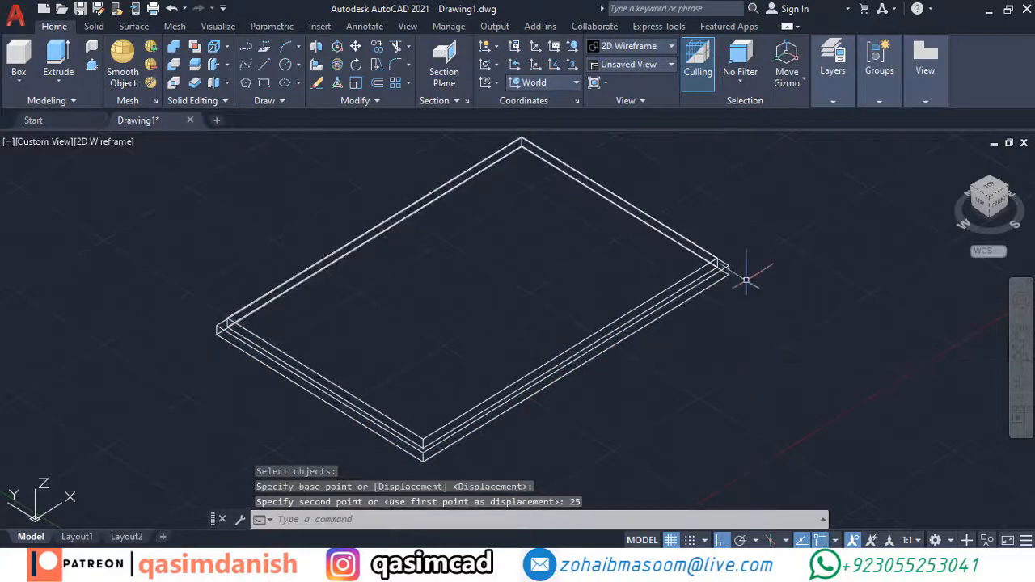
pyautogui.write('m')
pyautogui.press('Return')
pyautogui.press('Escape')
# Subtract the raised inner solid from the outer solid to hollow out a shallow tray
pyautogui.scroll(4, 733, 255)
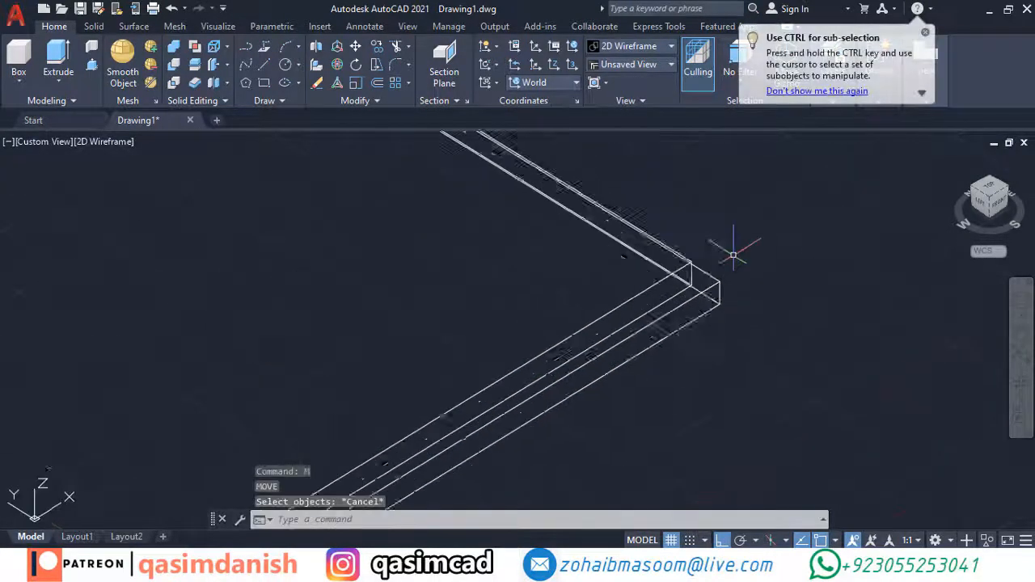
pyautogui.scroll(-4, 744, 247)
pyautogui.write('su')
pyautogui.press('Return')
pyautogui.click(733, 260)
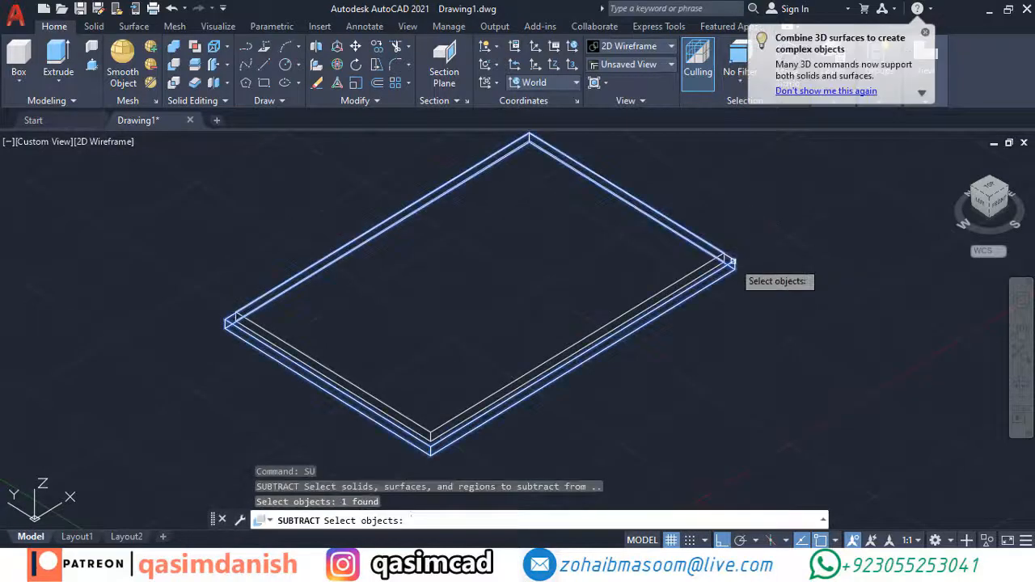
pyautogui.press('Return')
pyautogui.click(706, 265)
pyautogui.press('Return')
# Draw a rectangle in top view over the tray's outer outline, from corner to opposite corner
pyautogui.click(991, 201)
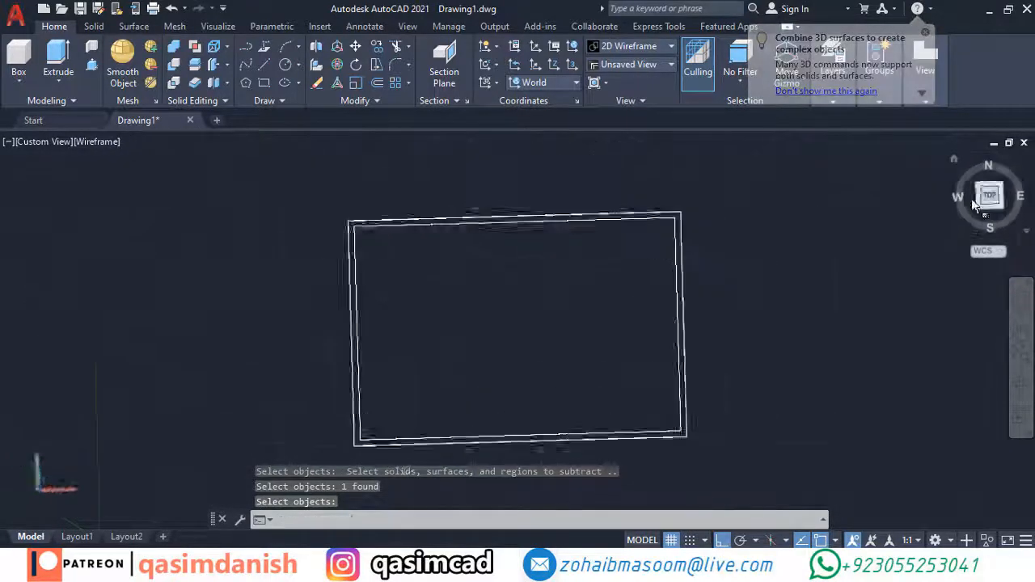
pyautogui.click(264, 82)
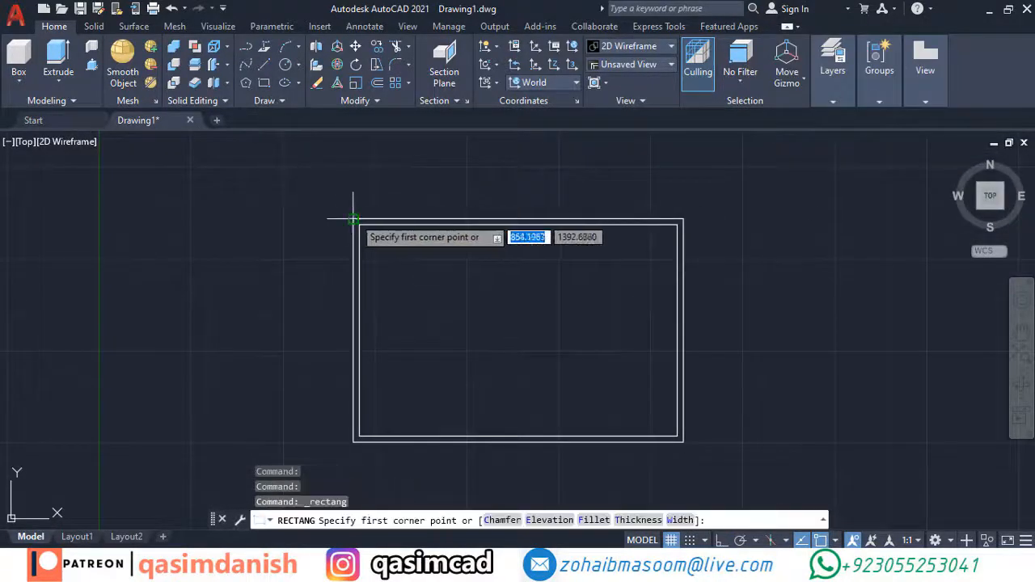
pyautogui.click(353, 219)
pyautogui.press('Escape')
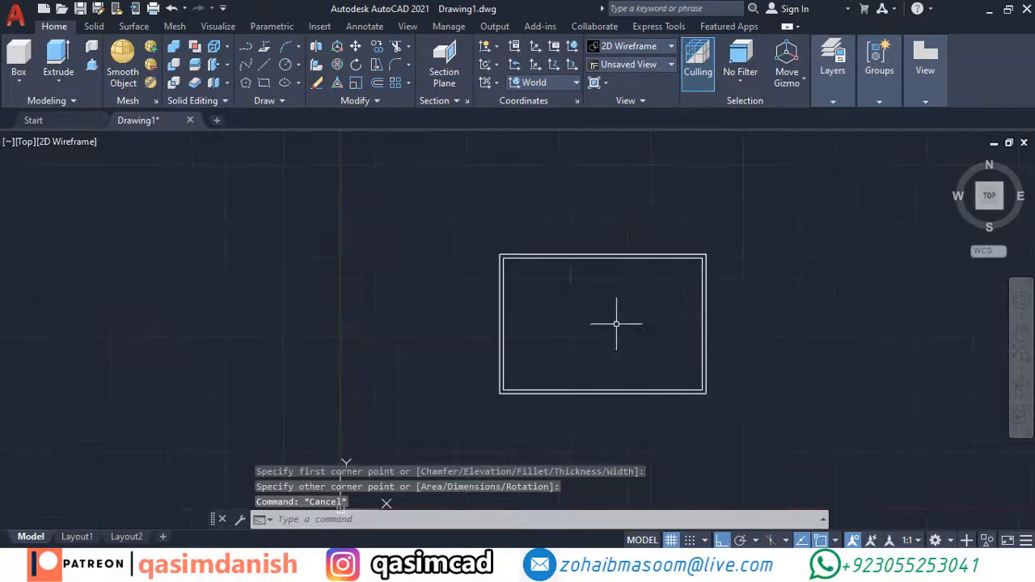
# Hide the tray solid in the top view, leaving the traced outline rectangle displayed
pyautogui.keyDown('shift'); pyautogui.moveTo(615, 324); pyautogui.dragTo(468, 359, button='middle'); pyautogui.keyUp('shift')
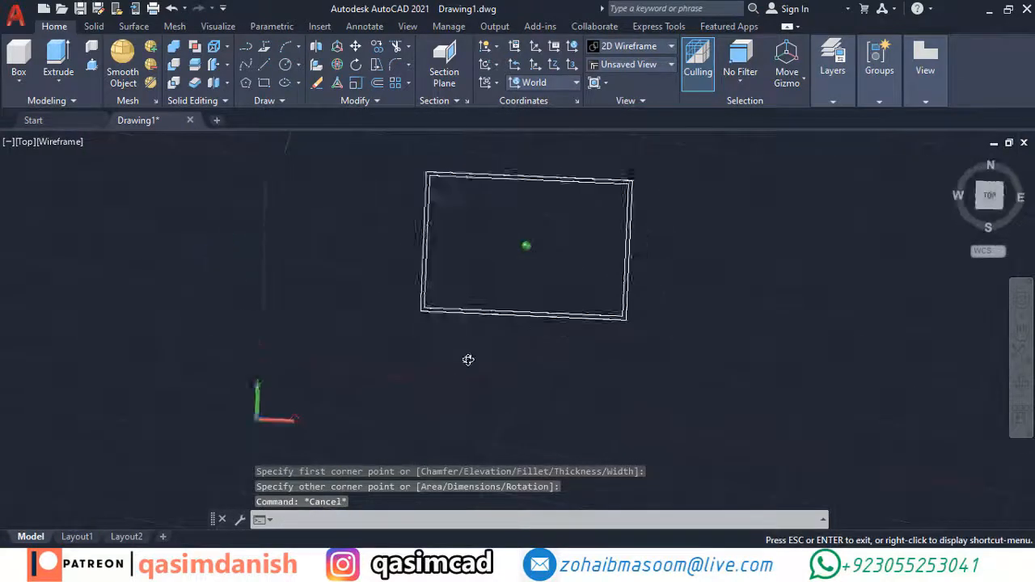
pyautogui.click(992, 202)
pyautogui.press('Escape')
pyautogui.click(606, 221)
pyautogui.rightClick(607, 221)
pyautogui.moveTo(739, 251)
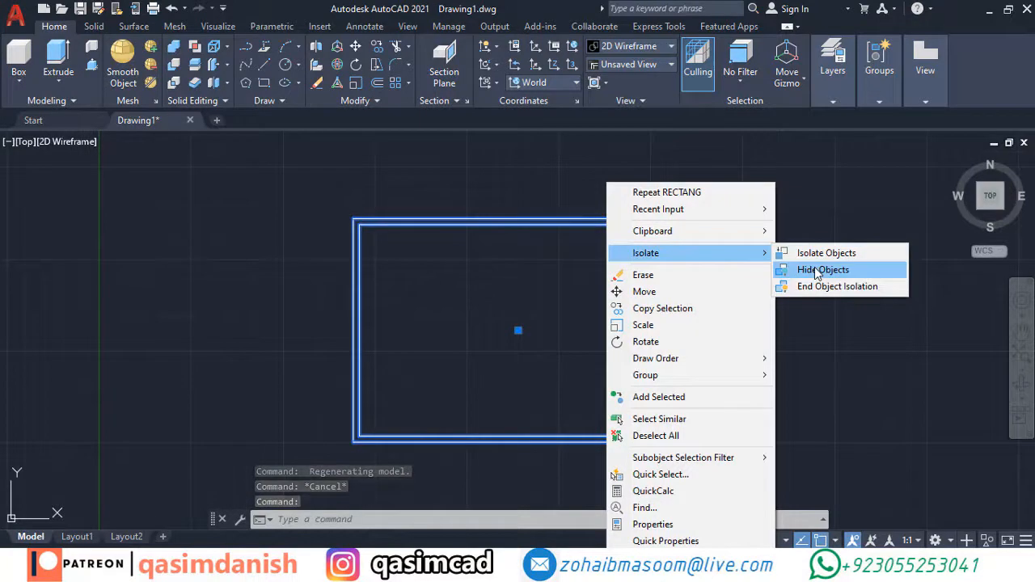
pyautogui.click(824, 270)
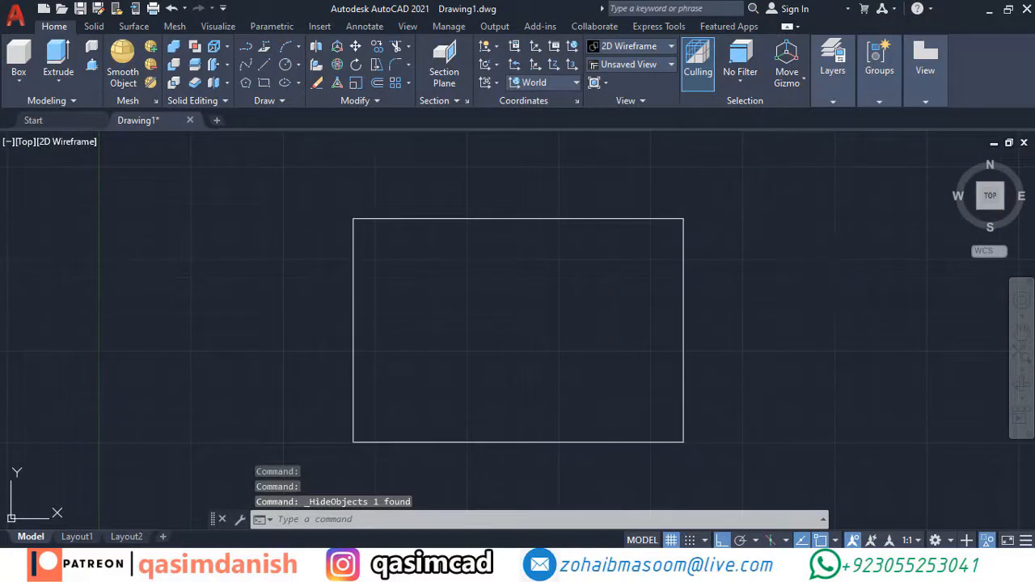
# Copy the outline rectangle in place, using its upper-right corner as both base and second point
pyautogui.write('co')
pyautogui.press('Return')
pyautogui.click(683, 287)
pyautogui.press('Return')
pyautogui.click(684, 219)
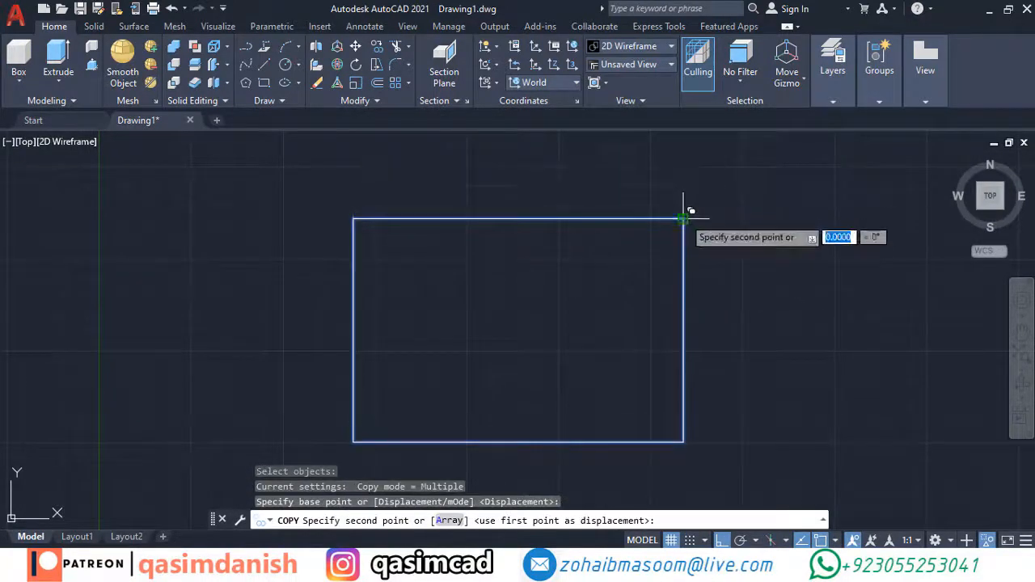
pyautogui.press('Escape')
# Hide one of the two overlapping outline rectangles
pyautogui.click(684, 247)
pyautogui.rightClick(685, 247)
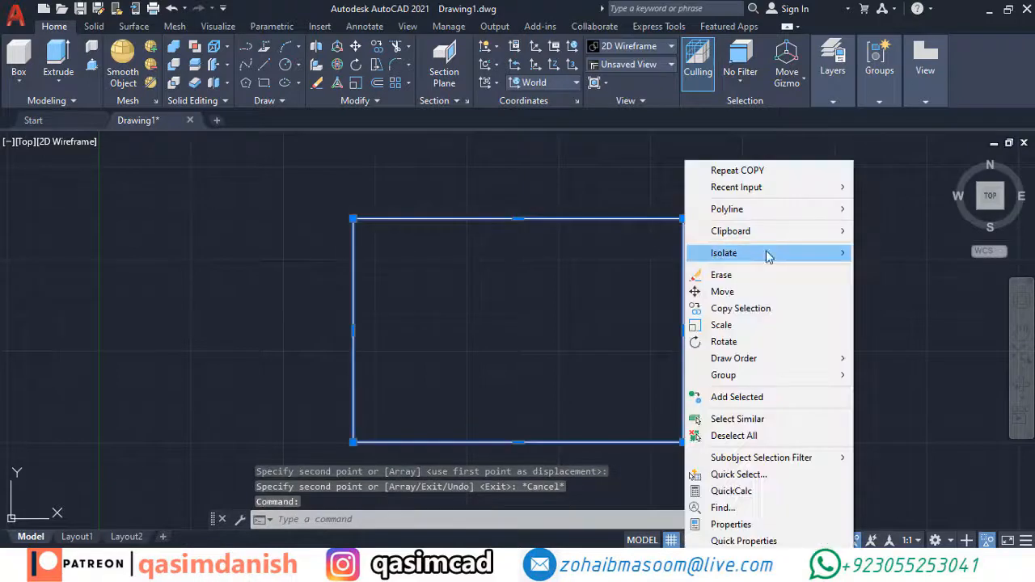
pyautogui.moveTo(769, 254)
pyautogui.click(874, 271)
# Offset the remaining outline rectangle inward by 100
pyautogui.press('Return')
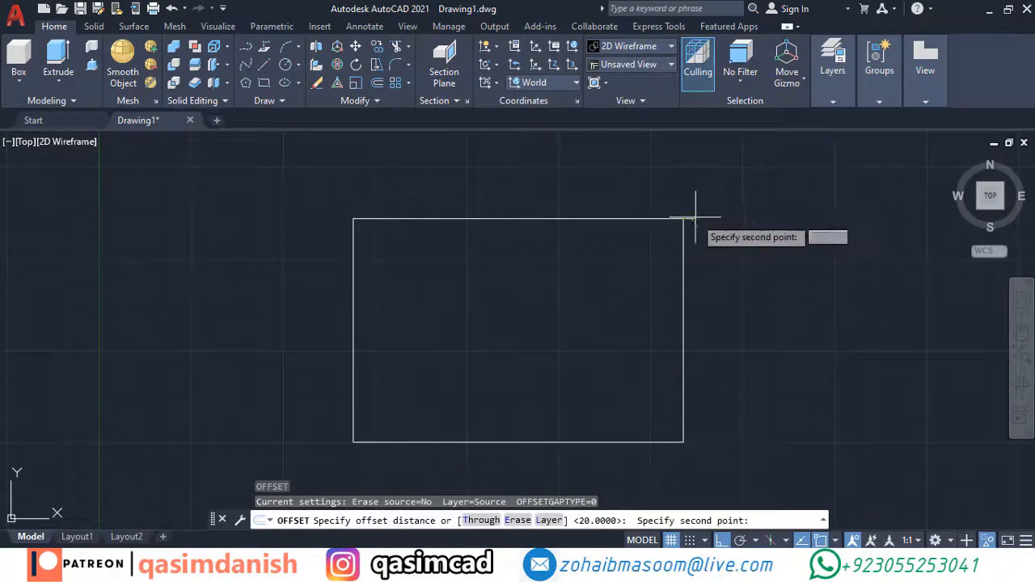
pyautogui.click(682, 233)
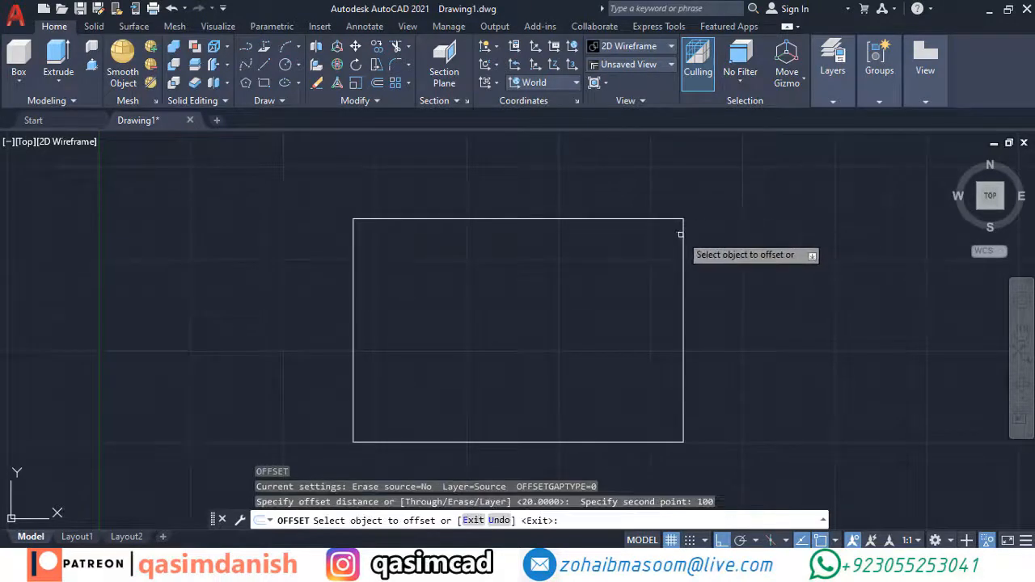
pyautogui.click(683, 234)
pyautogui.click(589, 261)
pyautogui.press('Escape')
# Stretch the inner rectangle's right side inward by 150
pyautogui.write('s')
pyautogui.press('Return')
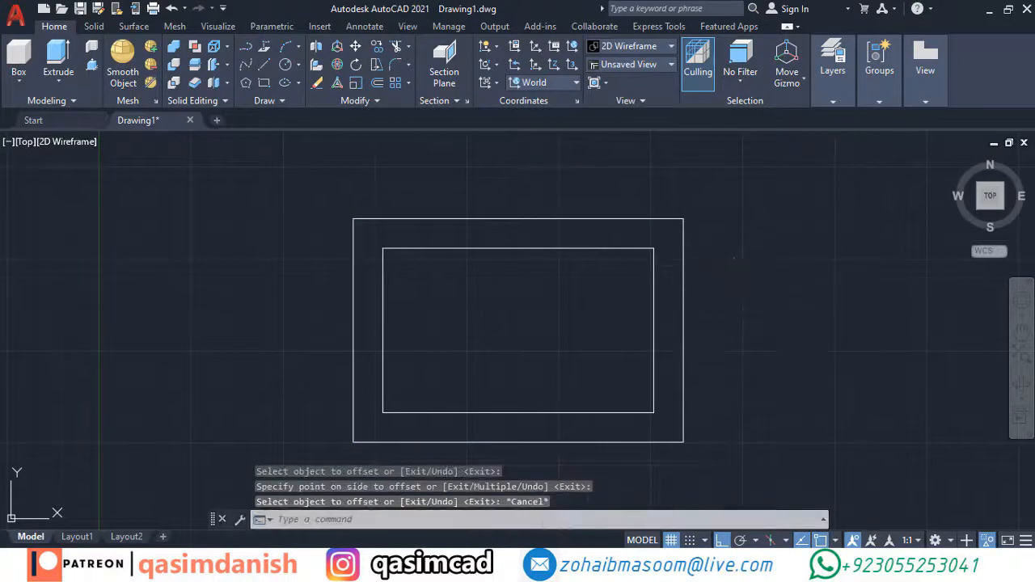
pyautogui.click(667, 232)
pyautogui.click(597, 421)
pyautogui.press('Return')
pyautogui.click(916, 389)
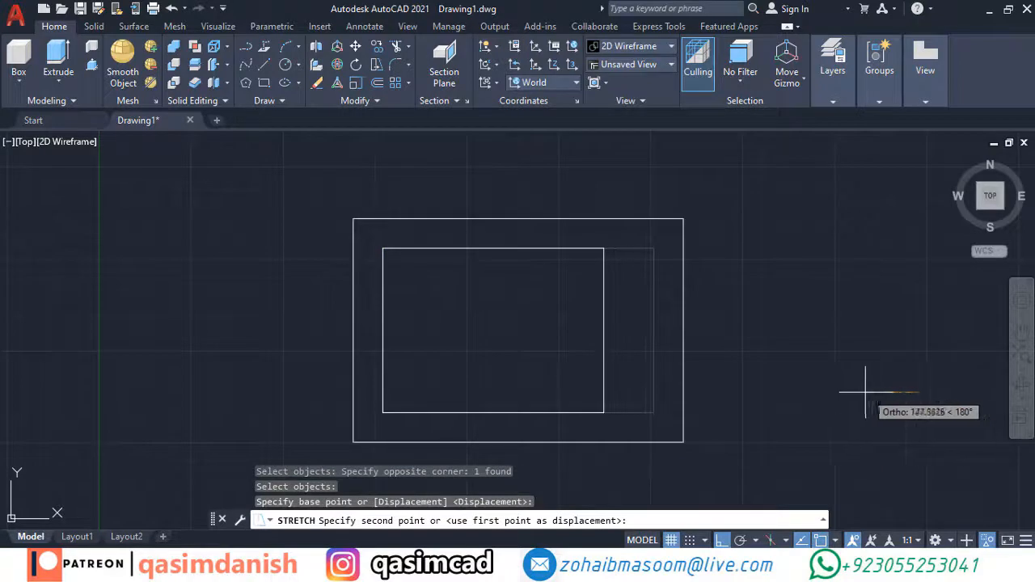
pyautogui.press('Return')
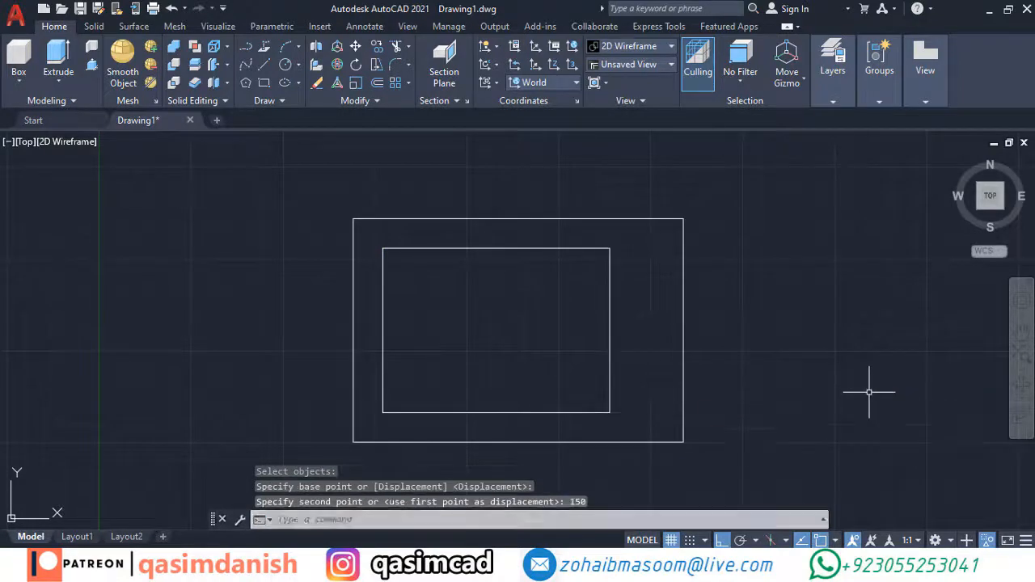
# Stretch the inner rectangle's left side inward by 150
pyautogui.press('Return')
pyautogui.click(358, 224)
pyautogui.click(411, 445)
pyautogui.click(613, 427)
pyautogui.click(369, 240)
pyautogui.press('Return')
pyautogui.click(208, 185)
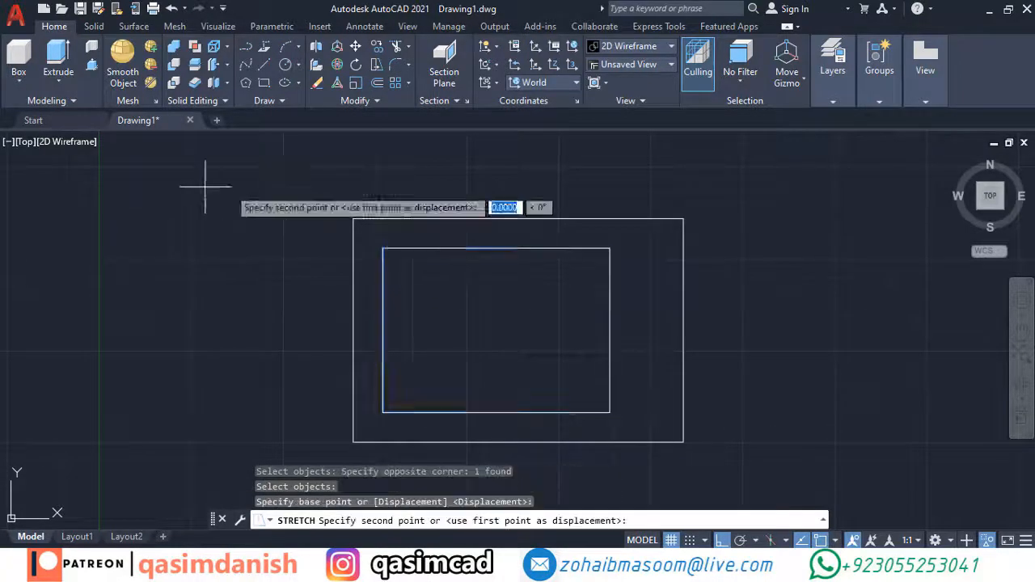
pyautogui.write('150')
pyautogui.press('Return')
pyautogui.press('Escape')
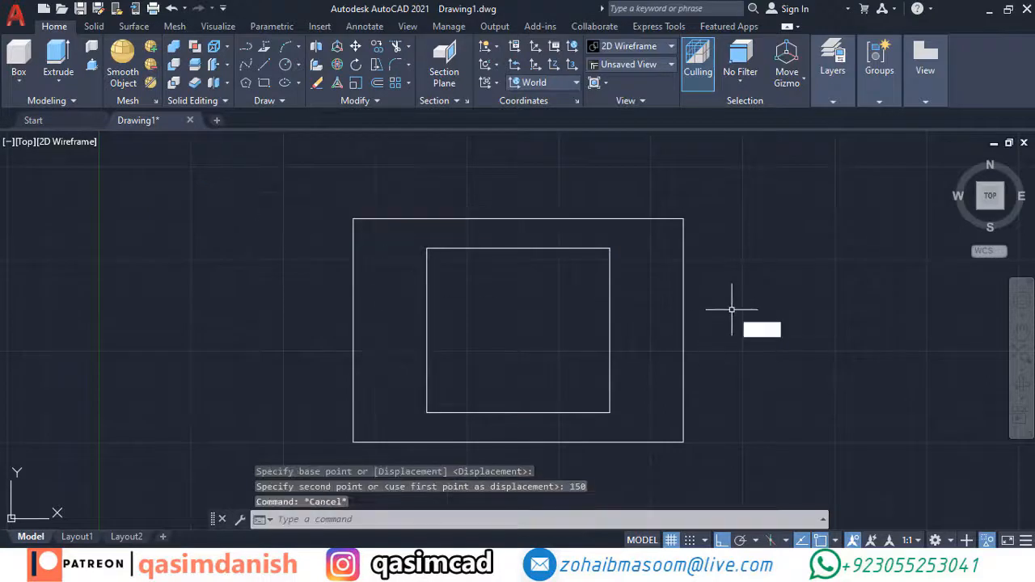
# Fillet the inner rectangle's upper-right corner with a radius picked between two points
pyautogui.write('f')
pyautogui.press('Return')
pyautogui.click(611, 265)
pyautogui.write('r')
pyautogui.press('Return')
pyautogui.click(611, 251)
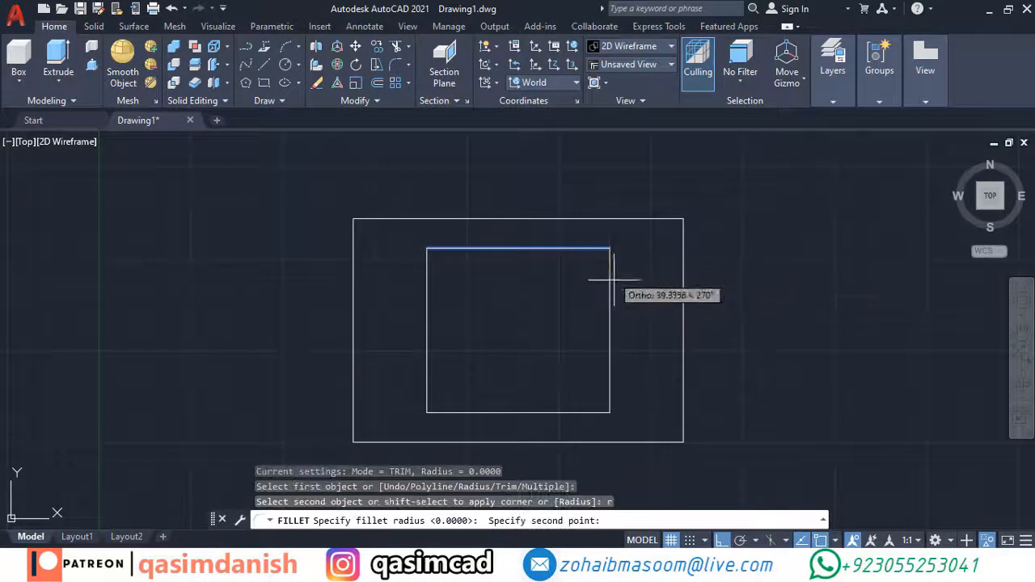
pyautogui.click(582, 273)
pyautogui.click(609, 315)
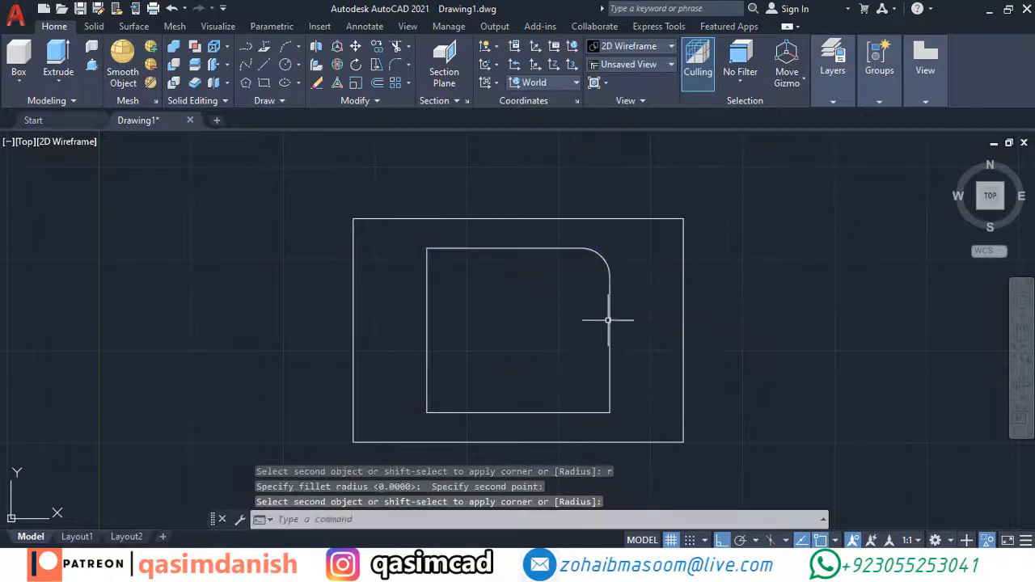
# Fillet the inner rectangle's three remaining square corners with the same radius
pyautogui.press('Return')
pyautogui.click(609, 369)
pyautogui.click(595, 412)
pyautogui.press('Return')
pyautogui.click(446, 412)
pyautogui.click(427, 375)
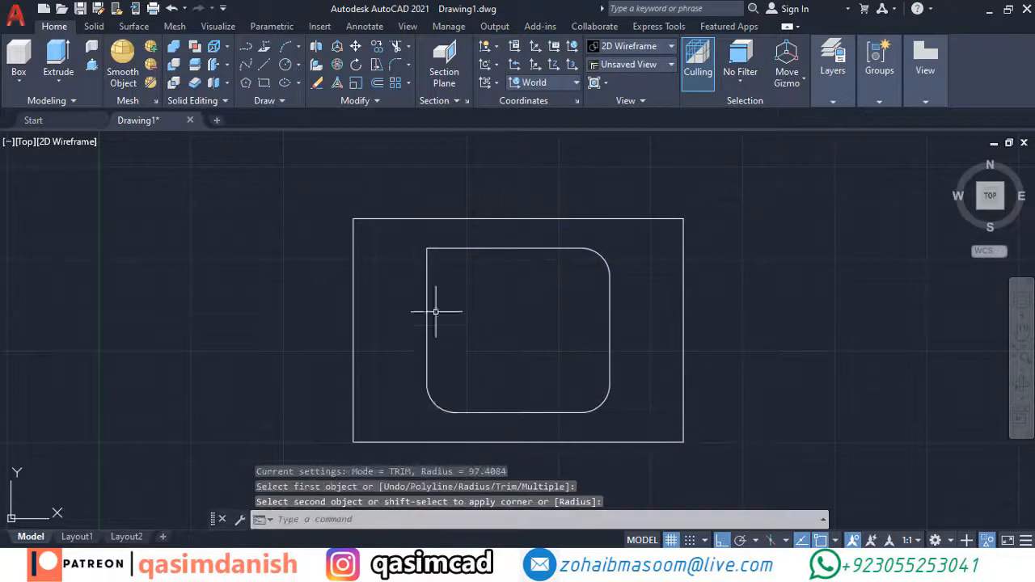
pyautogui.press('Return')
pyautogui.click(427, 279)
pyautogui.click(452, 248)
pyautogui.press('Escape')
pyautogui.scroll(-2, 697, 248)
pyautogui.keyDown('shift'); pyautogui.moveTo(709, 259); pyautogui.dragTo(772, 181, button='middle'); pyautogui.keyUp('shift')
pyautogui.click(1000, 204)
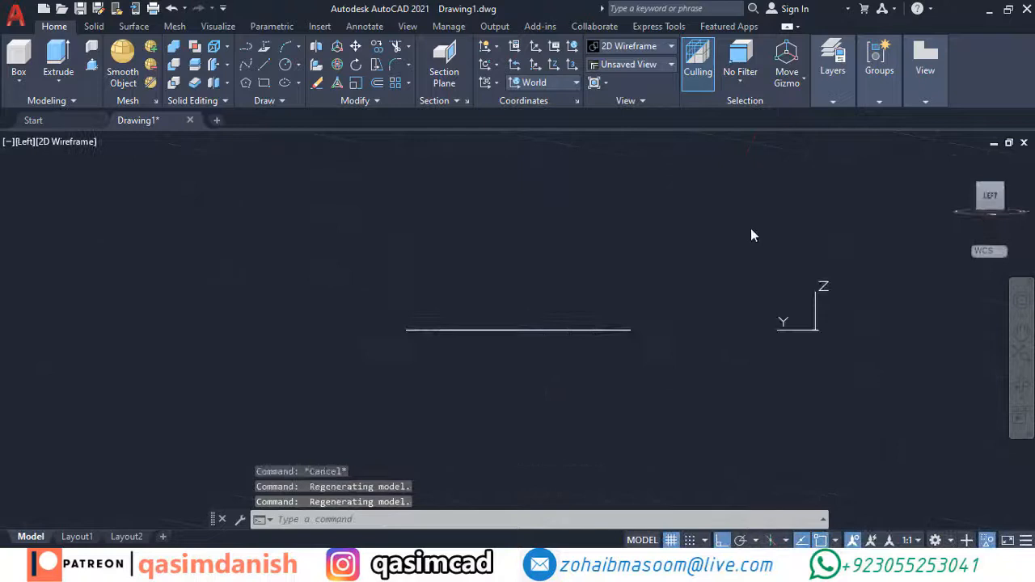
pyautogui.click(558, 86)
pyautogui.click(534, 154)
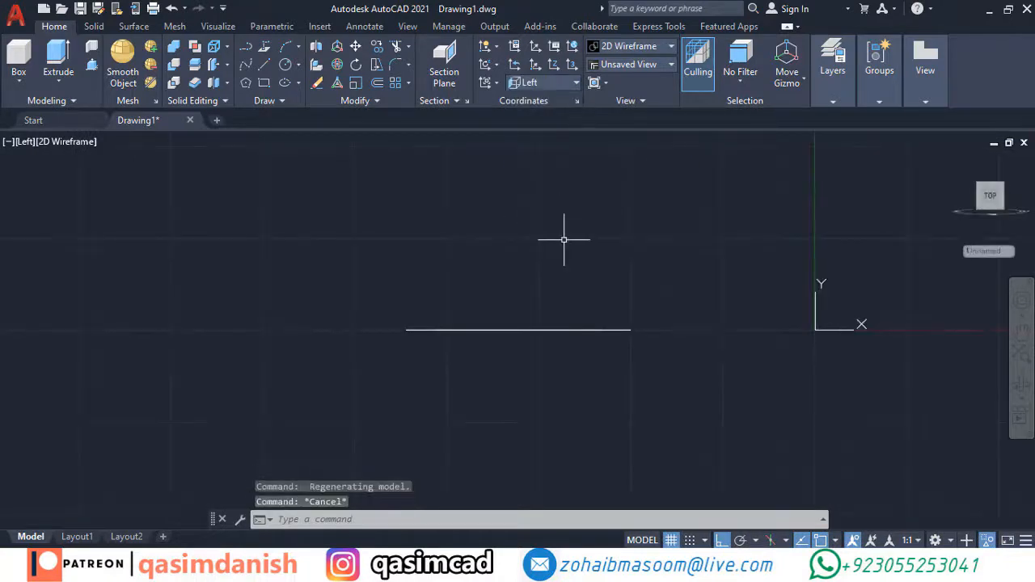
pyautogui.keyDown('shift'); pyautogui.moveTo(567, 240); pyautogui.dragTo(630, 251, button='middle'); pyautogui.keyUp('shift')
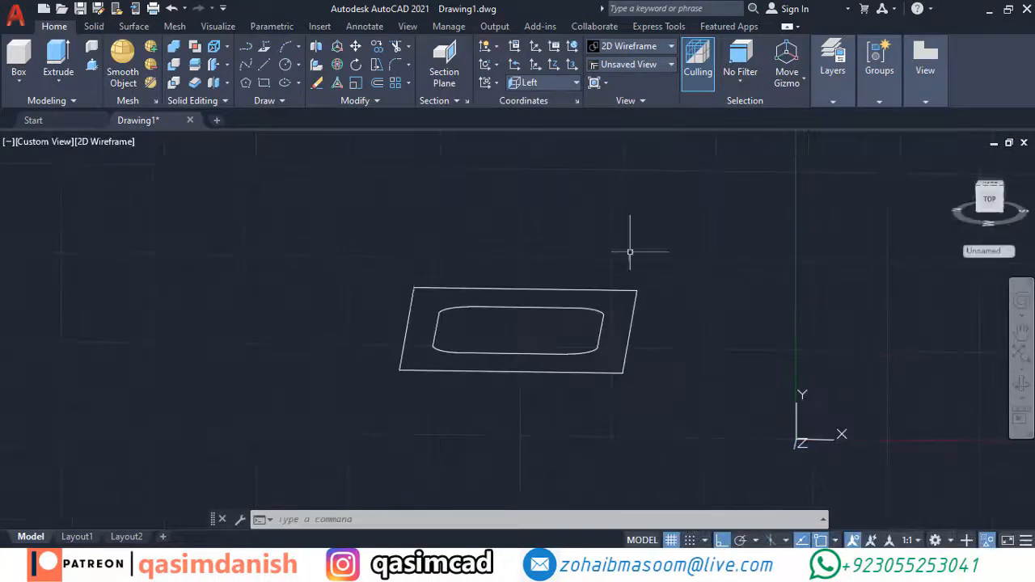
pyautogui.click(534, 119)
# Offset the rounded inner outline outward by a distance picked between two points
pyautogui.click(977, 194)
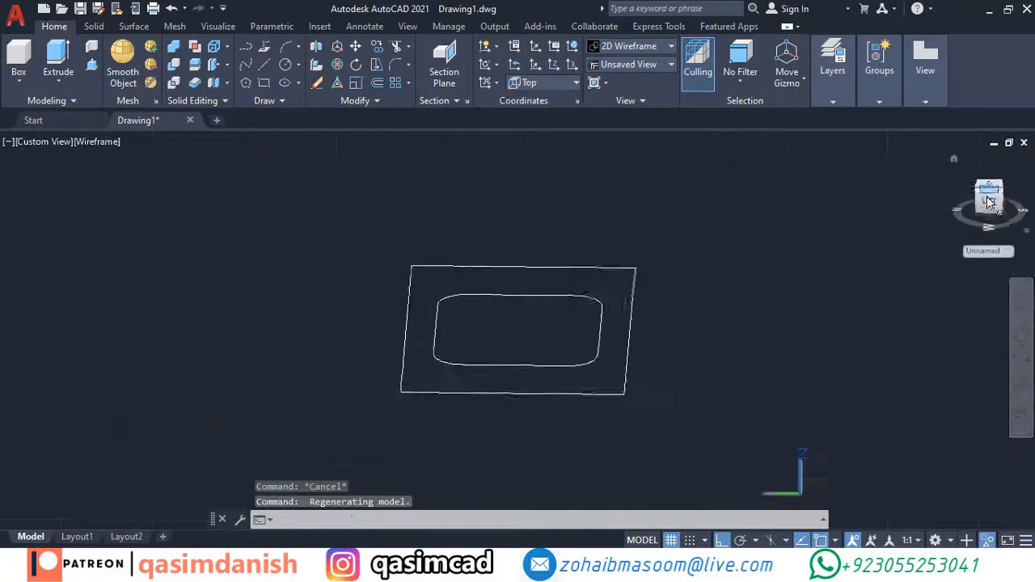
pyautogui.write('o')
pyautogui.press('Return')
pyautogui.click(569, 286)
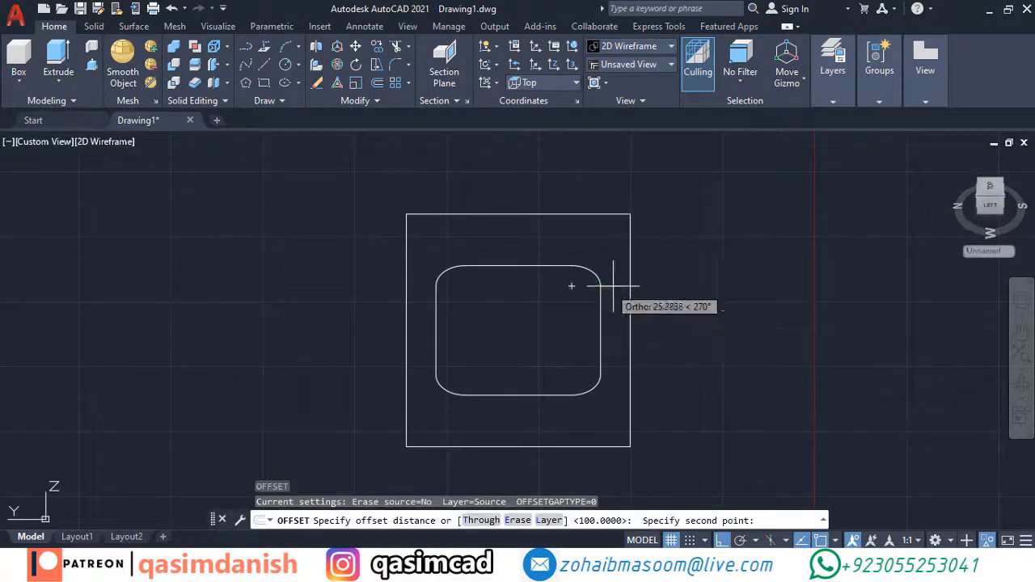
pyautogui.click(613, 307)
pyautogui.click(600, 315)
pyautogui.click(688, 331)
pyautogui.press('Escape')
# Switch to the left view and set the coordinate system to Left
pyautogui.click(987, 207)
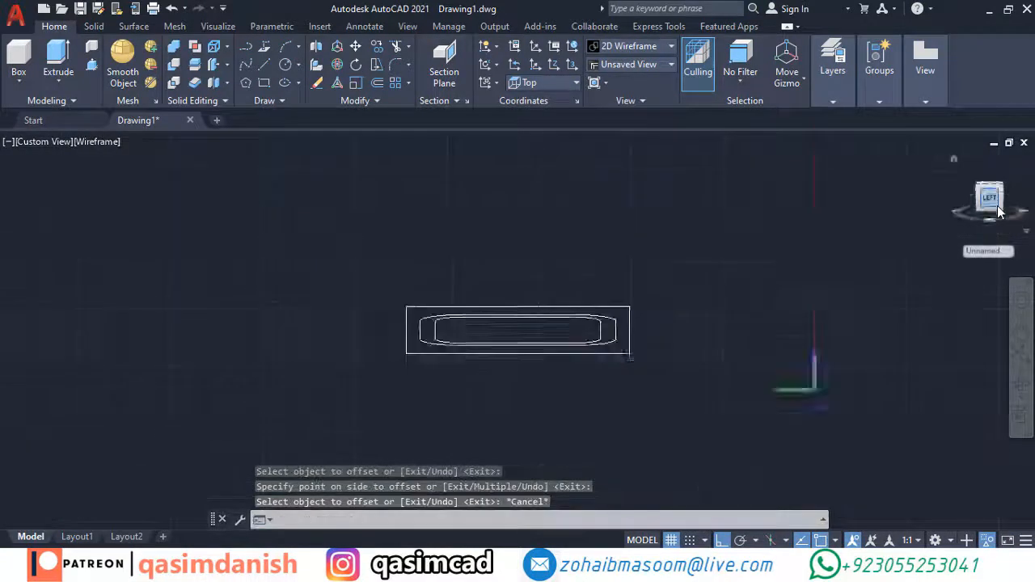
pyautogui.click(573, 84)
pyautogui.click(557, 153)
pyautogui.write('m')
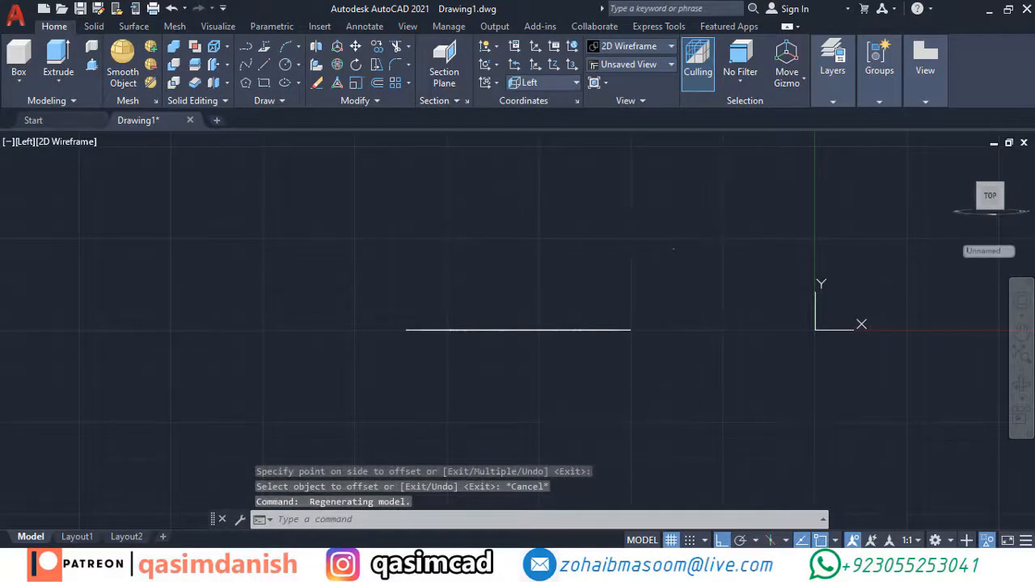
pyautogui.press('Return')
pyautogui.click(440, 197)
pyautogui.click(616, 426)
pyautogui.keyDown('shift'); pyautogui.moveTo(652, 282); pyautogui.dragTo(649, 306, button='middle'); pyautogui.keyUp('shift')
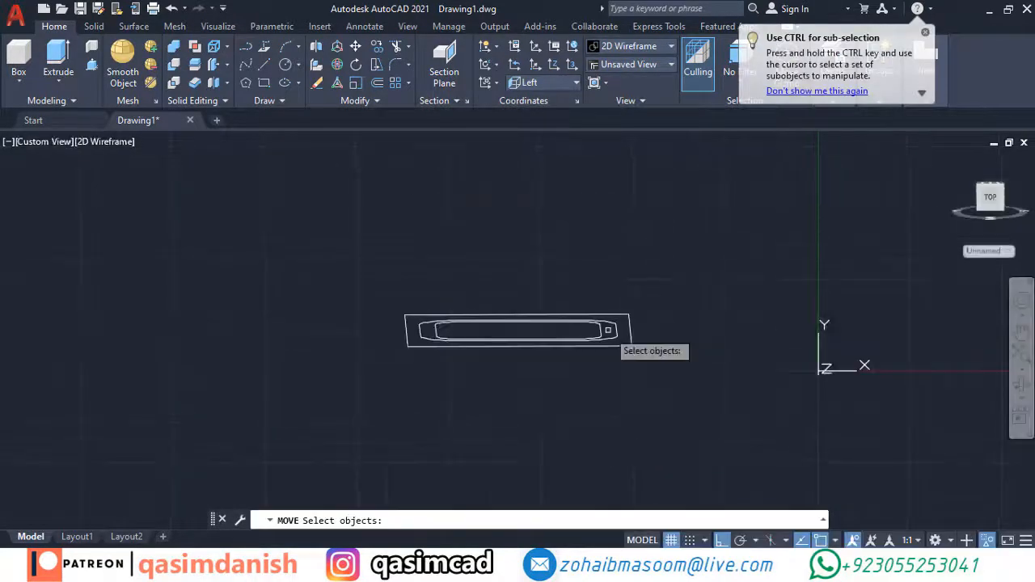
pyautogui.click(601, 331)
pyautogui.press('Return')
pyautogui.click(724, 208)
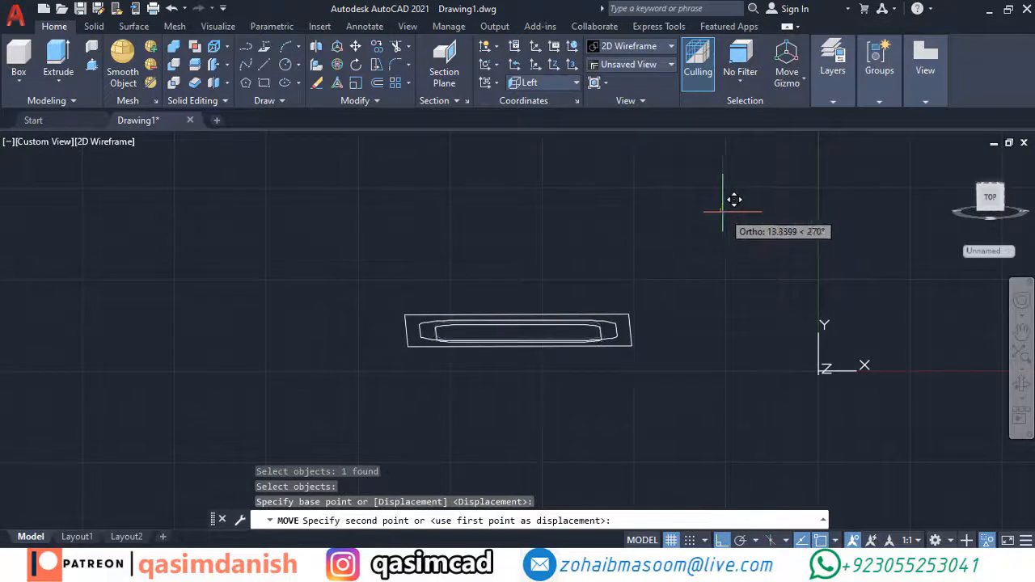
pyautogui.press('Escape')
# Move both rounded outlines straight down by 20 from the plane of the outer rectangle
pyautogui.keyDown('shift'); pyautogui.moveTo(734, 200); pyautogui.dragTo(779, 254, button='middle'); pyautogui.keyUp('shift')
pyautogui.press('Return')
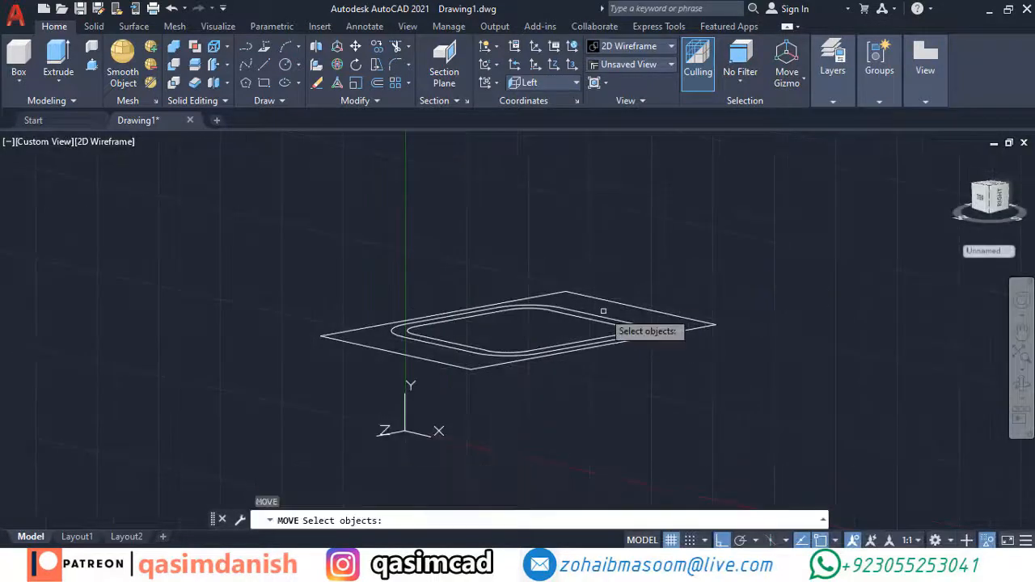
pyautogui.click(603, 312)
pyautogui.click(579, 322)
pyautogui.press('Return')
pyautogui.click(781, 208)
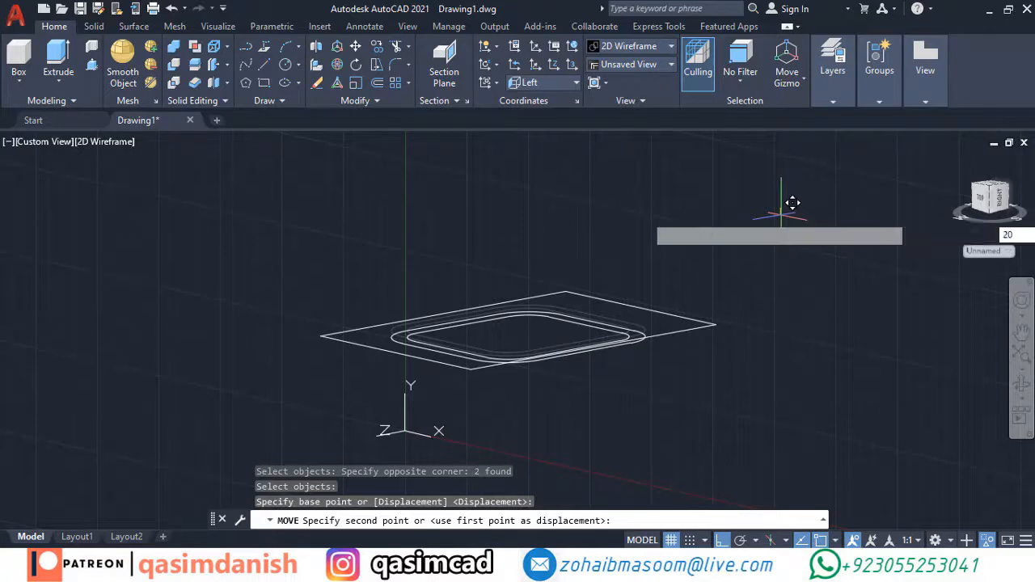
pyautogui.press('Return')
# Move the inner rounded outline another 15 straight down
pyautogui.press('Return')
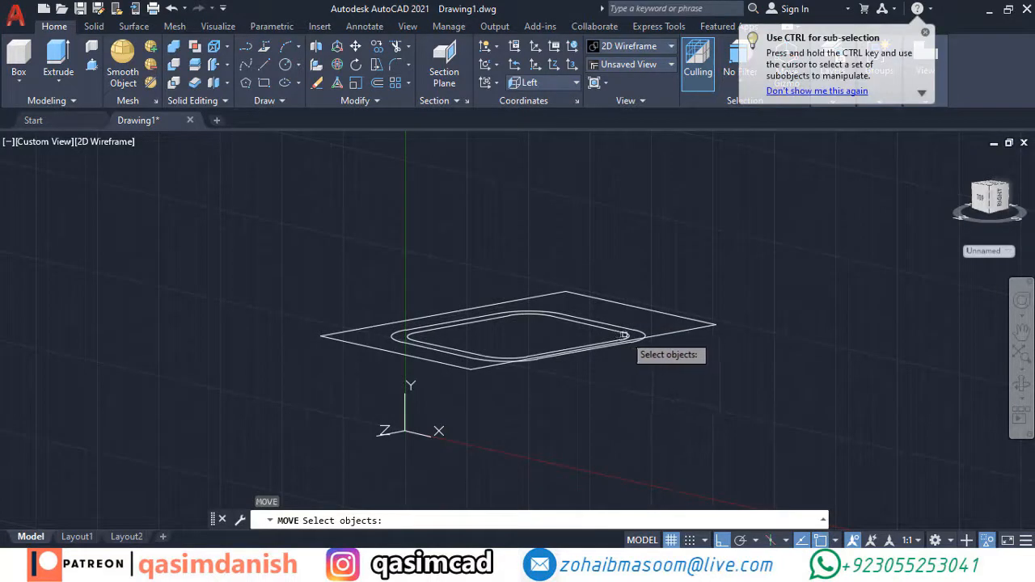
pyautogui.click(626, 336)
pyautogui.press('Return')
pyautogui.click(757, 184)
pyautogui.write('15')
pyautogui.press('Return')
pyautogui.press('Escape')
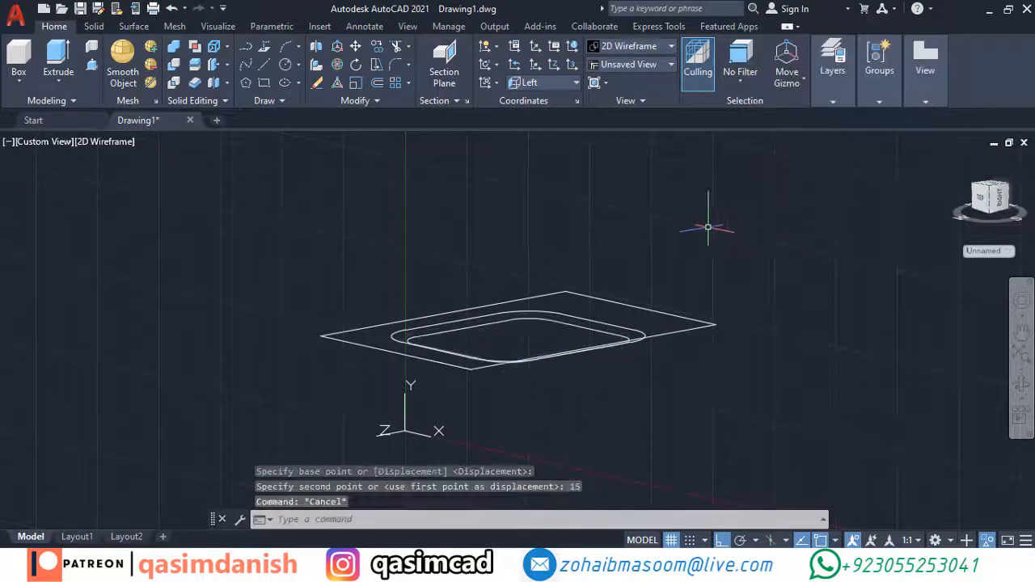
# Set the coordinate system to Top and copy the inner rounded outline in place
pyautogui.moveTo(705, 224)
pyautogui.keyDown('shift'); pyautogui.mouseDown(button='middle')
pyautogui.moveTo(603, 278)
pyautogui.moveTo(585, 253)
pyautogui.mouseUp(button='middle'); pyautogui.keyUp('shift')
pyautogui.click(555, 83)
pyautogui.click(557, 119)
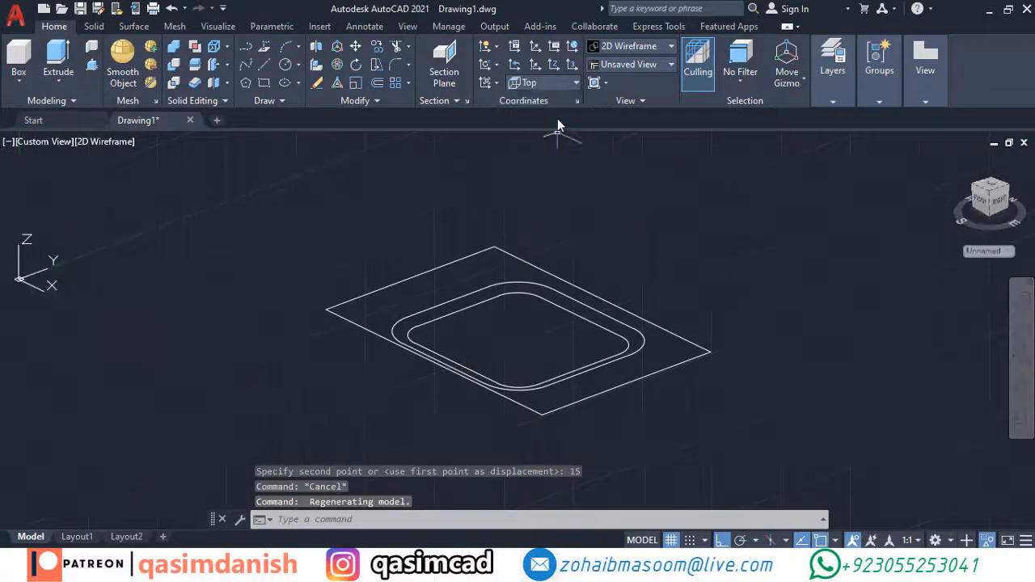
pyautogui.write('co')
pyautogui.press('Return')
pyautogui.scroll(2, 639, 368)
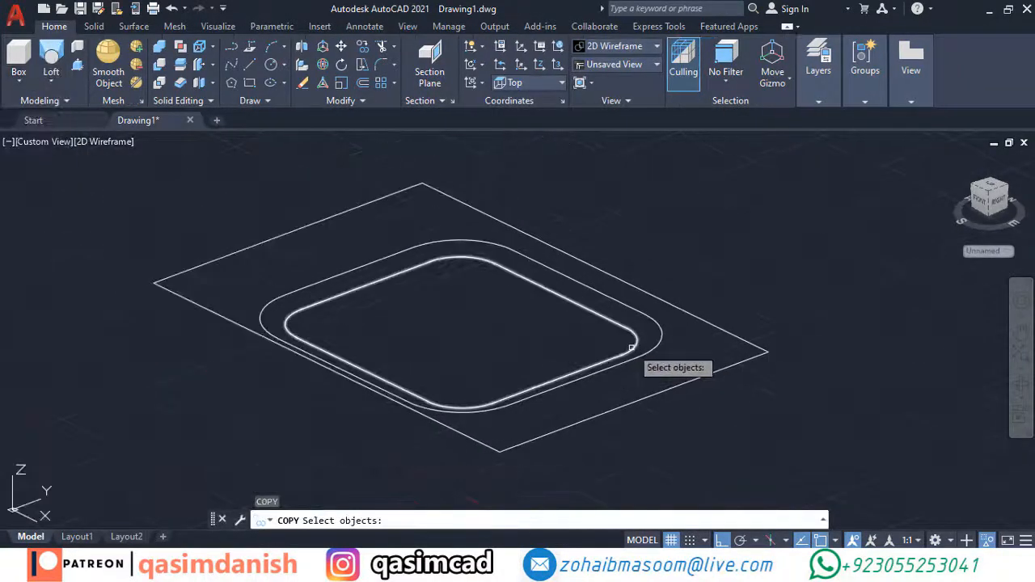
pyautogui.click(571, 301)
pyautogui.press('Return')
pyautogui.click(623, 332)
pyautogui.click(627, 328)
pyautogui.press('Escape')
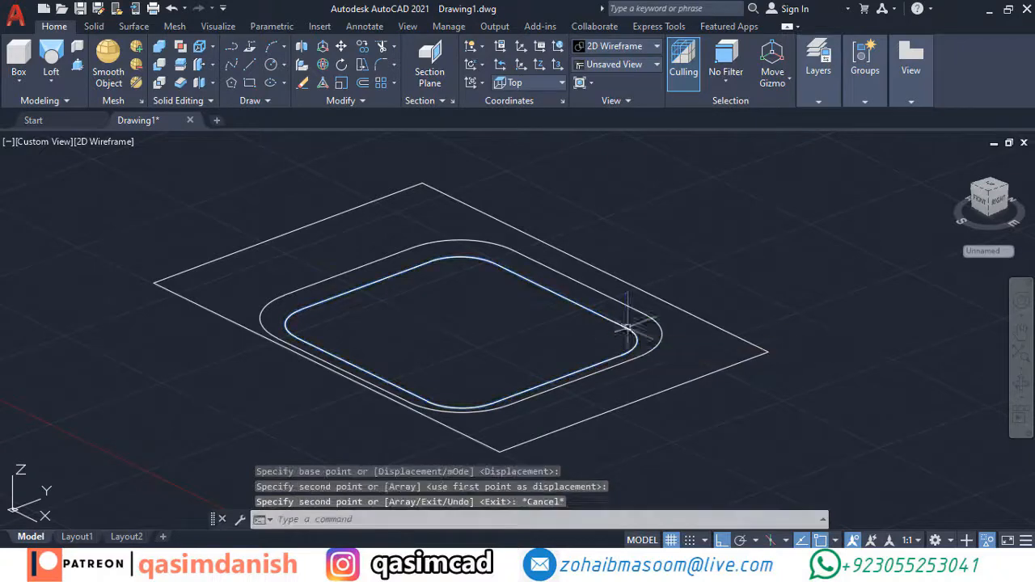
# Loft a solid through the inner rounded outline, the outer rounded outline and the outer rectangle, using cross sections only
pyautogui.click(53, 53)
pyautogui.click(530, 283)
pyautogui.click(627, 312)
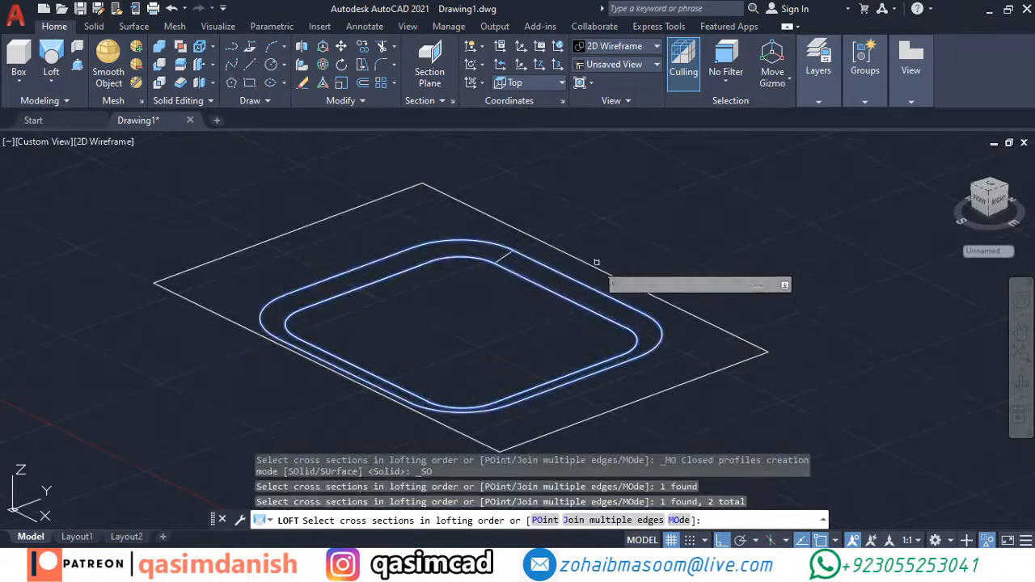
pyautogui.click(595, 265)
pyautogui.press('Return')
pyautogui.press('Return')
# Hide the lofted solid, leaving the copied rounded outline on display
pyautogui.click(637, 287)
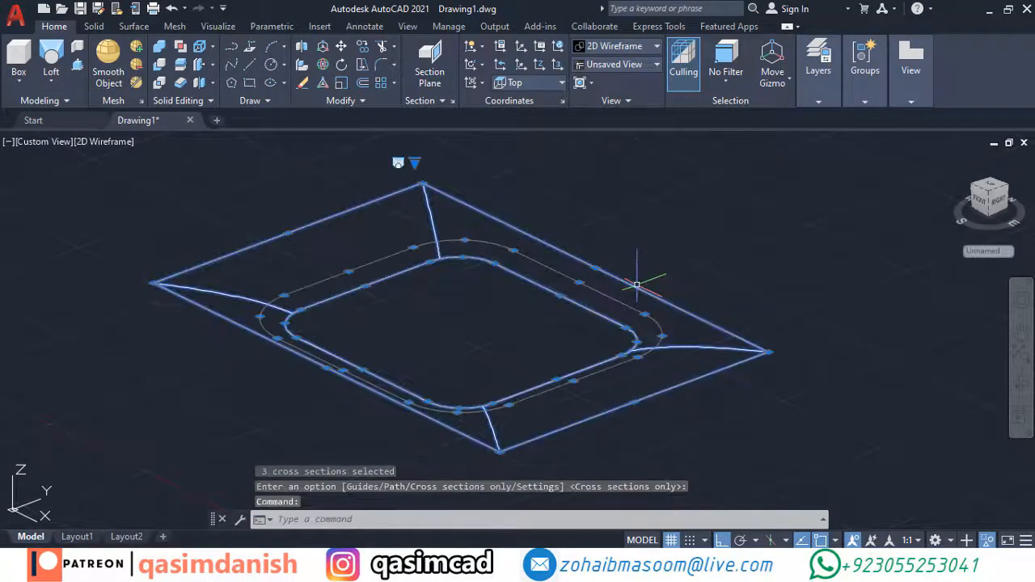
pyautogui.rightClick(637, 286)
pyautogui.moveTo(714, 266)
pyautogui.click(837, 271)
# In the top view, draw a rectangle between the arc centres of the rounded outline's upper-left and lower-right corners
pyautogui.keyDown('shift'); pyautogui.moveTo(786, 348); pyautogui.dragTo(833, 429, button='middle'); pyautogui.keyUp('shift')
pyautogui.click(989, 197)
pyautogui.write('rec')
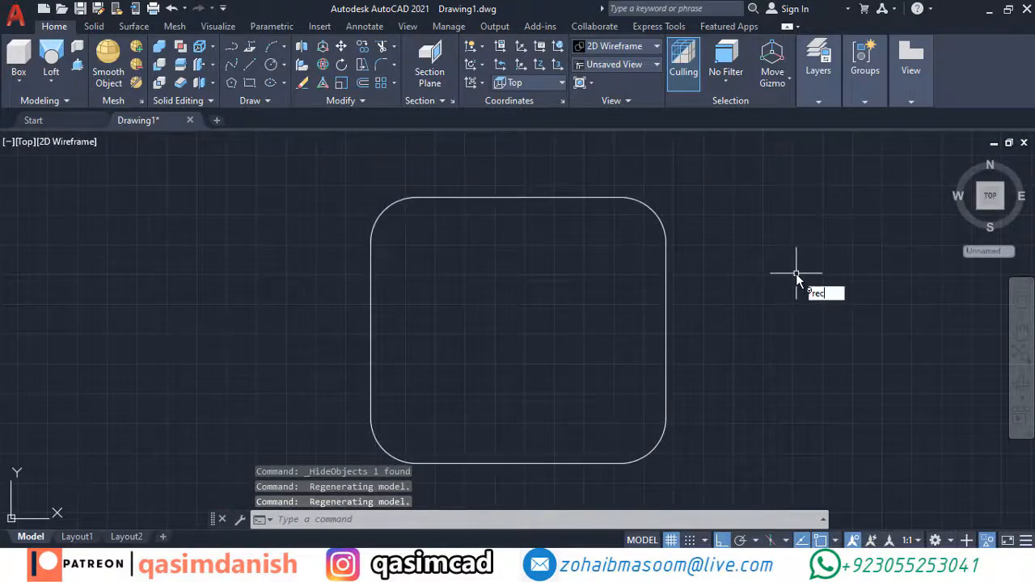
pyautogui.press('Return')
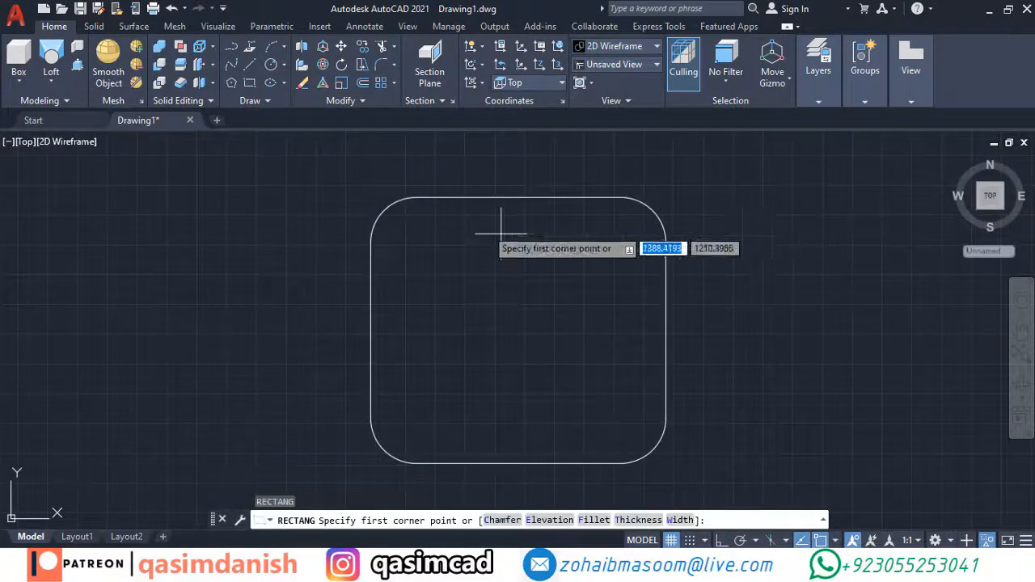
pyautogui.click(417, 244)
pyautogui.click(620, 417)
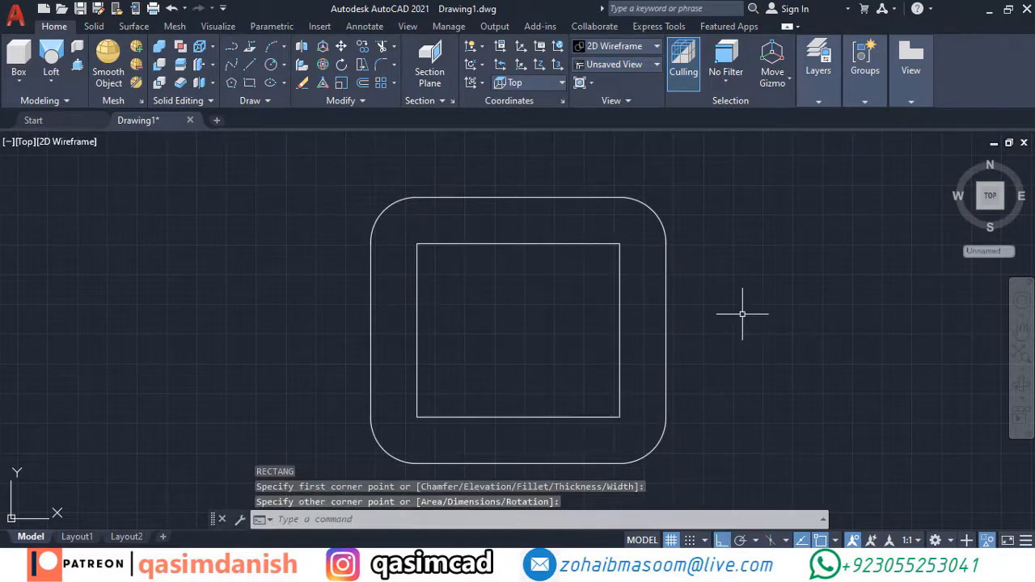
pyautogui.press('Escape')
# Extrude the new rectangle 30 downward
pyautogui.keyDown('shift'); pyautogui.moveTo(758, 340); pyautogui.dragTo(687, 247, button='middle'); pyautogui.keyUp('shift')
pyautogui.write('ex')
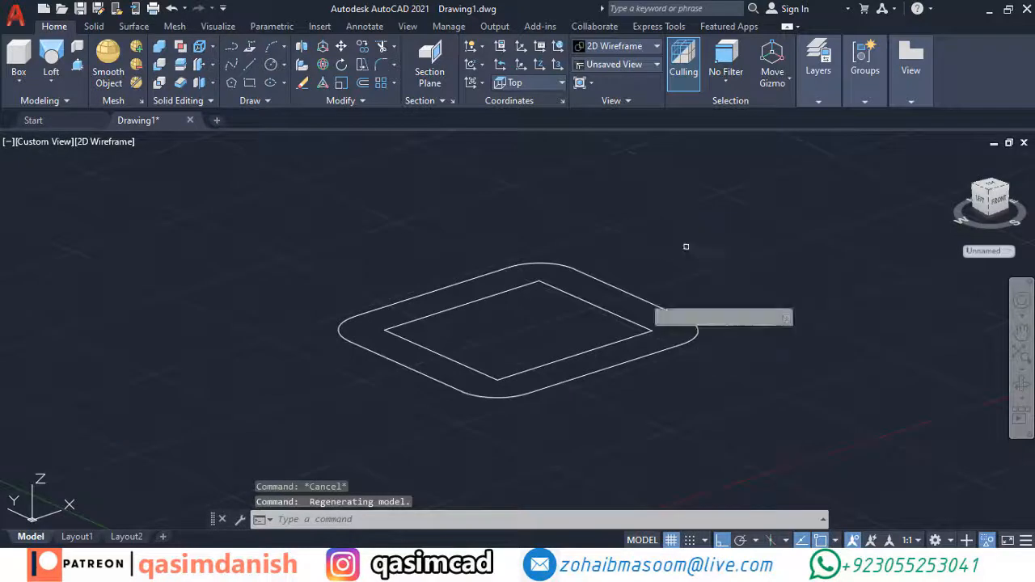
pyautogui.click(637, 325)
pyautogui.press('Return')
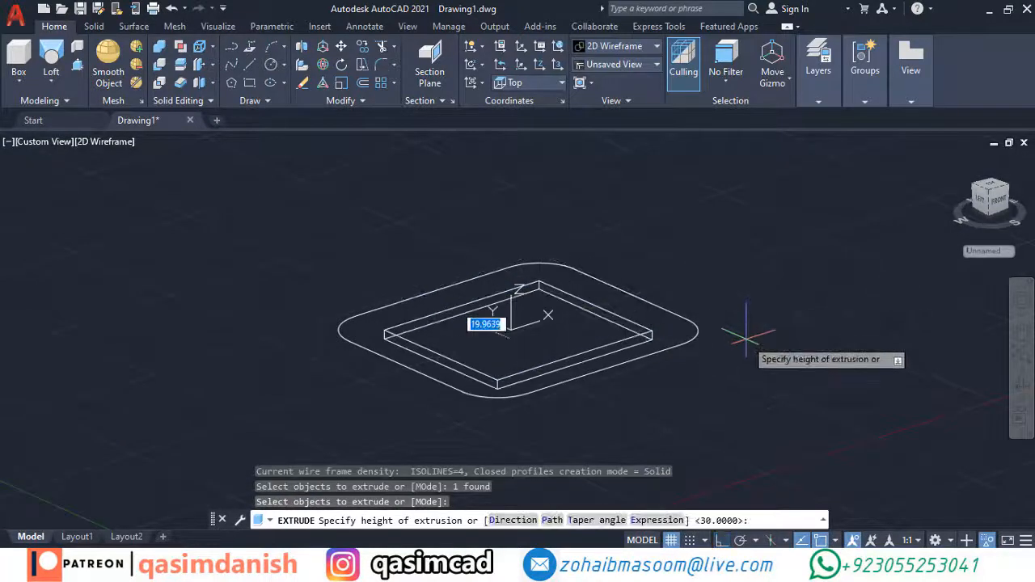
pyautogui.press('Return')
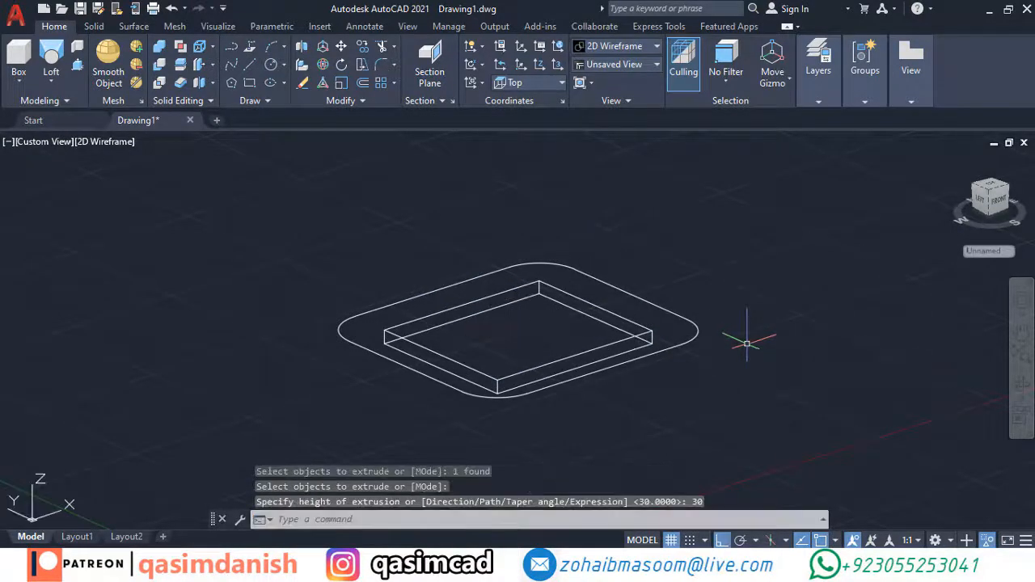
pyautogui.press('Escape')
# Bring back all hidden objects and display the model in the Conceptual visual style
pyautogui.keyDown('shift'); pyautogui.moveTo(662, 264); pyautogui.dragTo(583, 356, button='middle'); pyautogui.keyUp('shift')
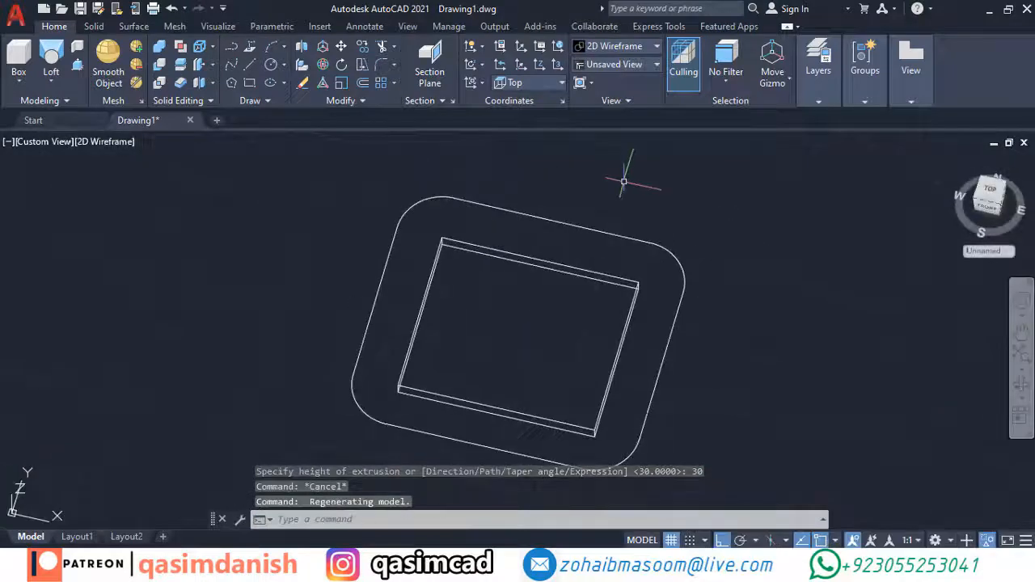
pyautogui.rightClick(623, 190)
pyautogui.click(901, 289)
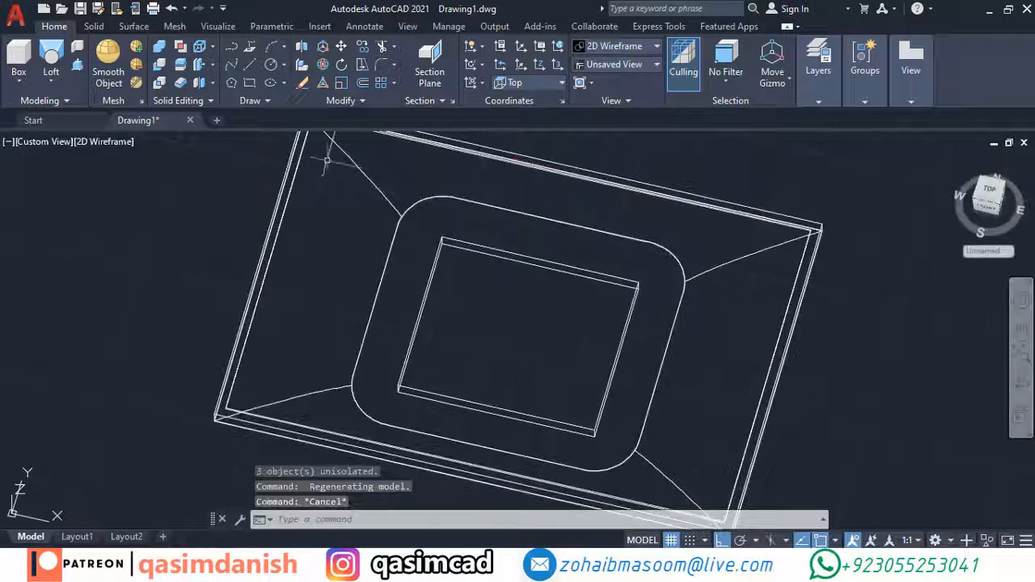
pyautogui.click(105, 142)
pyautogui.click(115, 196)
# Set the coordinate system to Left and rotate the whole model a quarter turn about its lower corner so it stands upright
pyautogui.moveTo(869, 307)
pyautogui.keyDown('shift'); pyautogui.mouseDown(button='middle')
pyautogui.moveTo(865, 194)
pyautogui.moveTo(778, 233)
pyautogui.moveTo(594, 196)
pyautogui.moveTo(763, 429)
pyautogui.moveTo(735, 293)
pyautogui.moveTo(750, 466)
pyautogui.moveTo(719, 339)
pyautogui.moveTo(916, 349)
pyautogui.moveTo(538, 317)
pyautogui.moveTo(736, 308)
pyautogui.mouseUp(button='middle'); pyautogui.keyUp('shift')
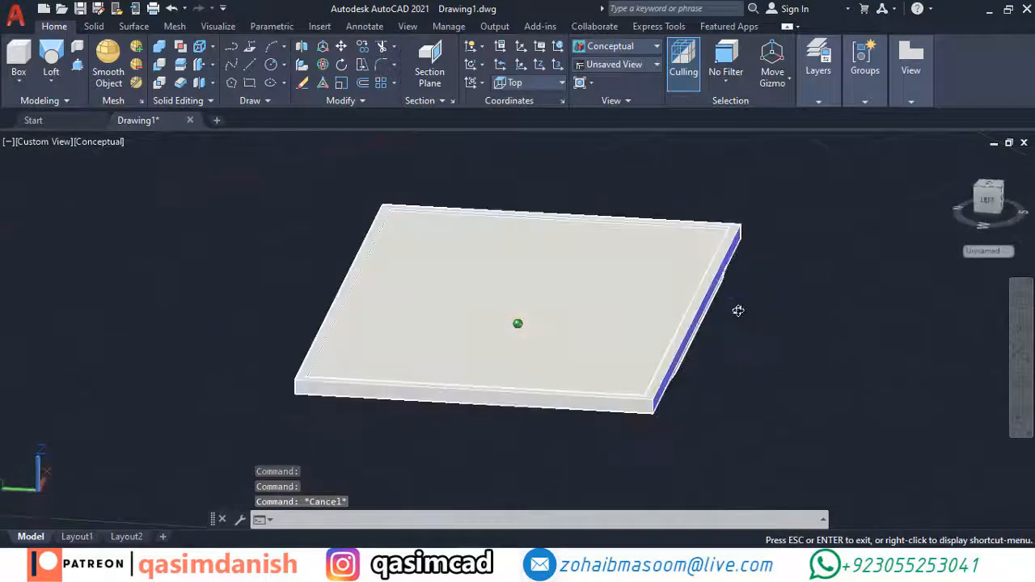
pyautogui.click(518, 154)
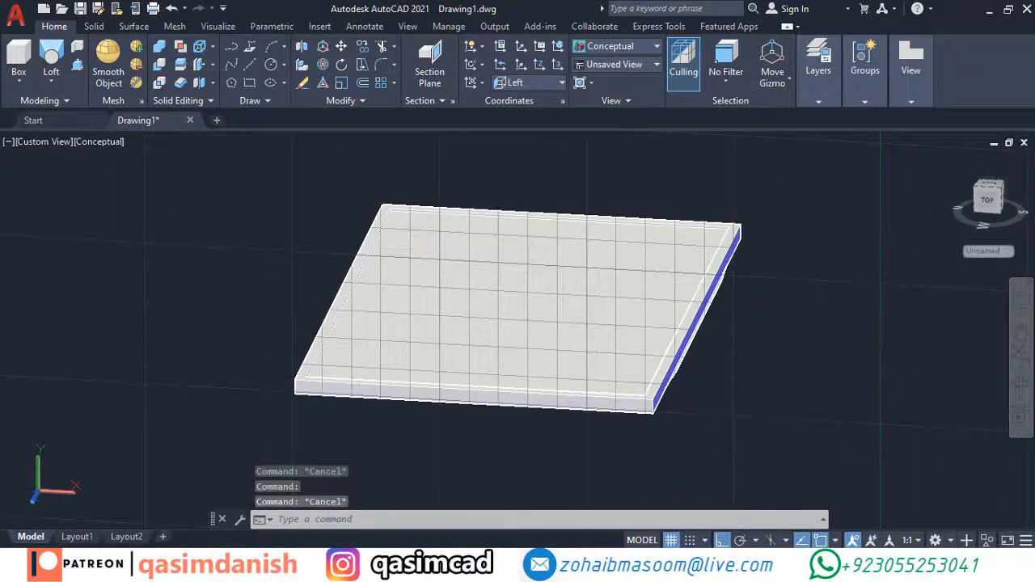
pyautogui.write('ro')
pyautogui.press('Return')
pyautogui.click(700, 171)
pyautogui.click(269, 418)
pyautogui.press('Return')
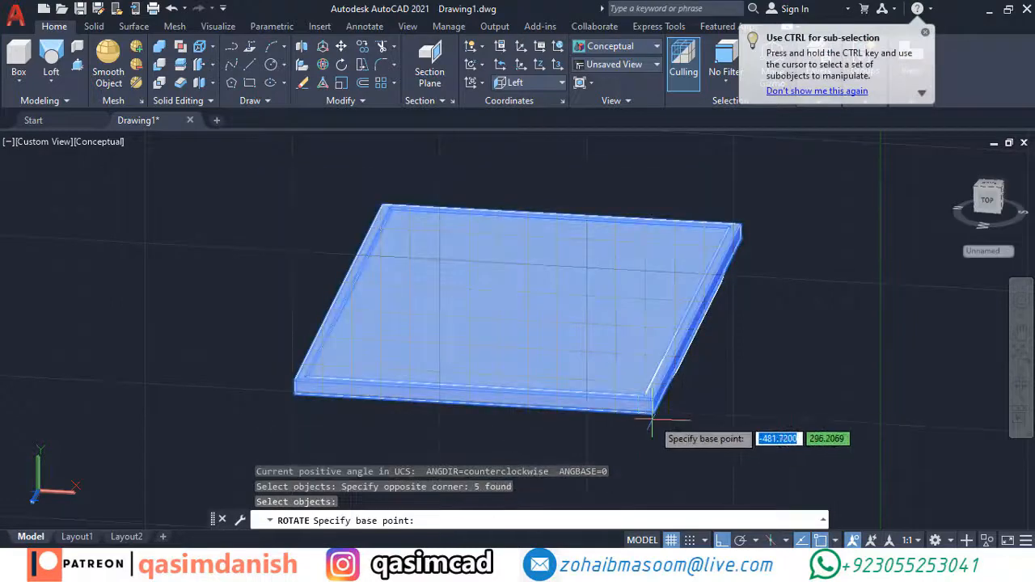
pyautogui.click(656, 413)
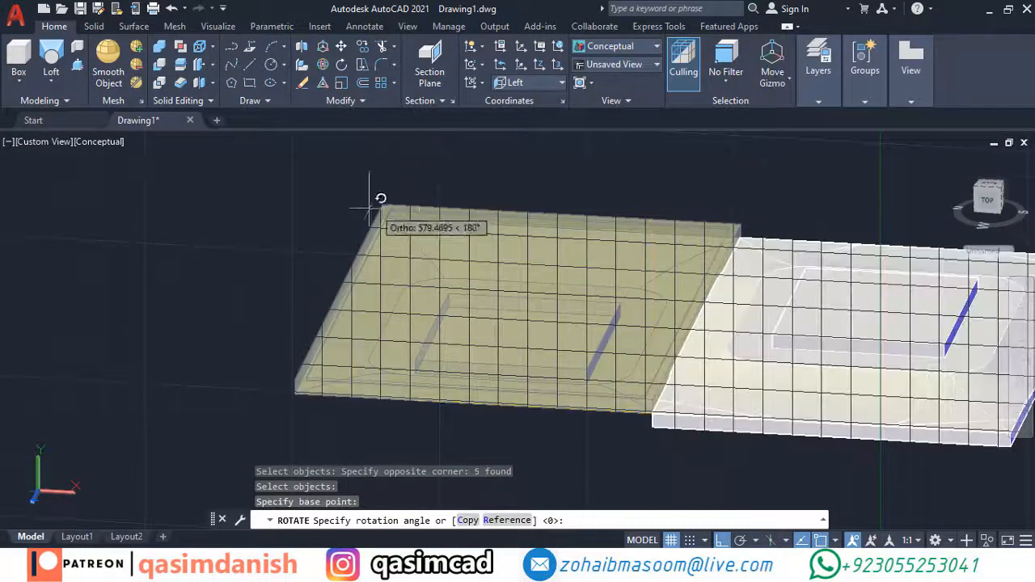
pyautogui.click(619, 468)
pyautogui.scroll(-2, 819, 299)
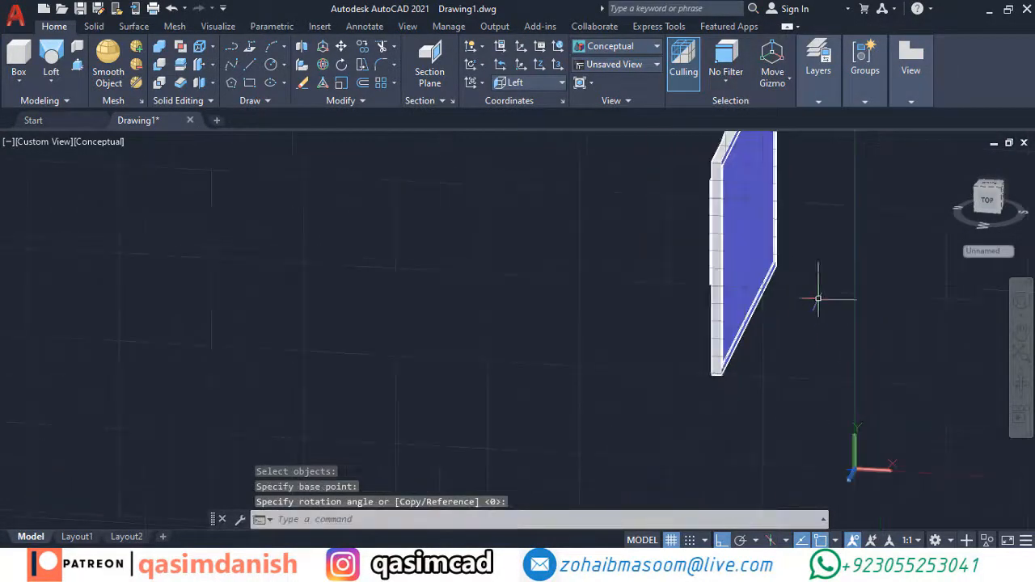
# Set the coordinate system back to World
pyautogui.moveTo(836, 283); pyautogui.dragTo(640, 365, button='middle')
pyautogui.click(554, 83)
pyautogui.click(530, 102)
pyautogui.press('Escape')
# Move the inner block straight down along Z towards the lower edge of the rounded opening
pyautogui.keyDown('shift'); pyautogui.moveTo(677, 229); pyautogui.dragTo(345, 208, button='middle'); pyautogui.keyUp('shift')
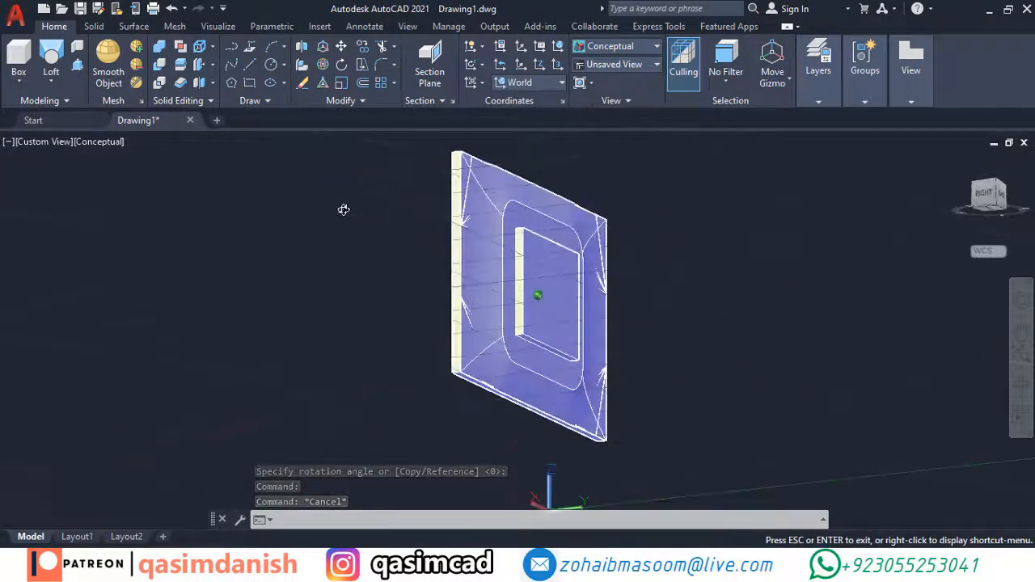
pyautogui.write('m')
pyautogui.press('Return')
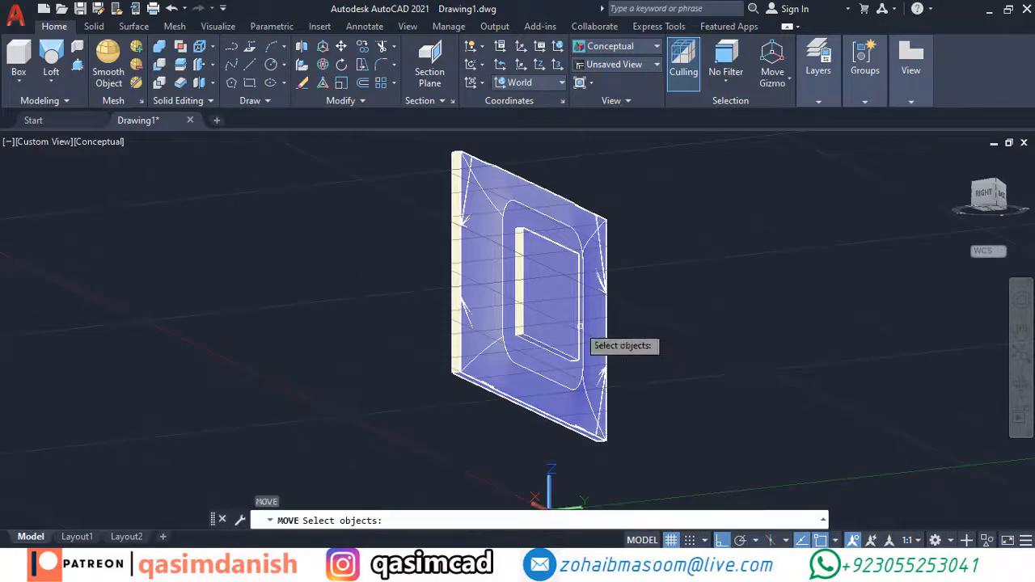
pyautogui.click(554, 319)
pyautogui.press('Return')
pyautogui.click(745, 210)
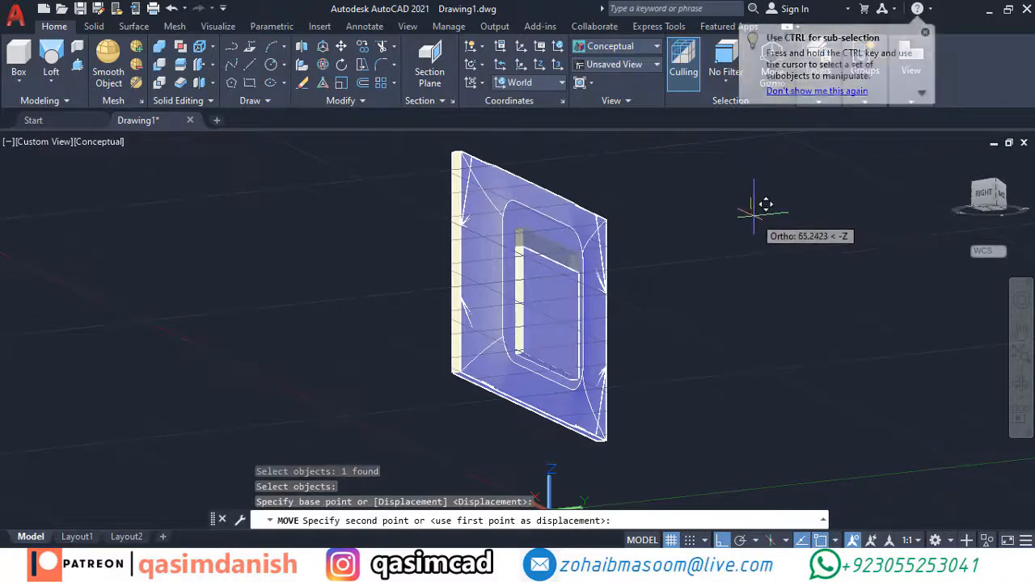
pyautogui.click(763, 215)
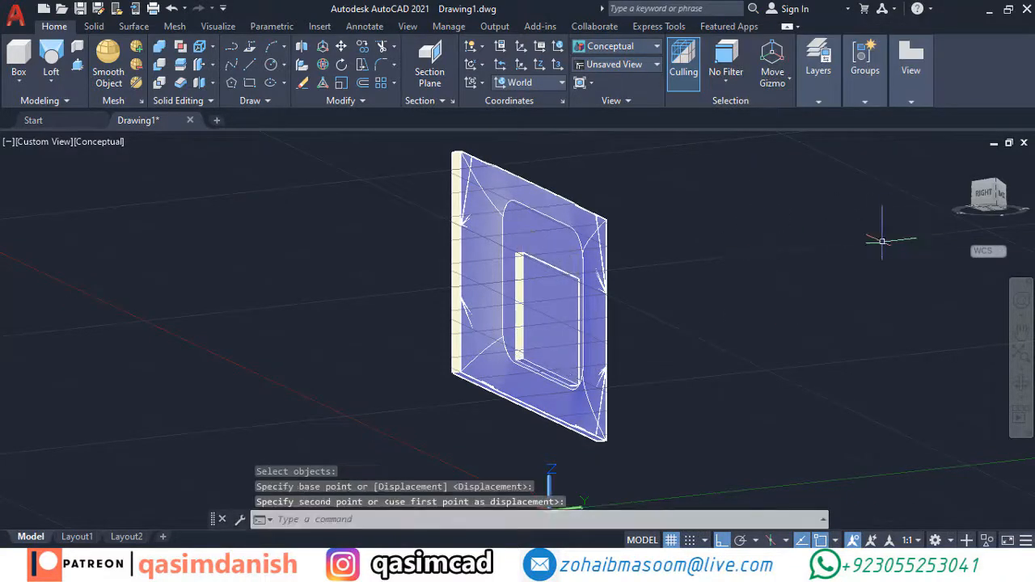
# View the model from below and set the coordinate system to Bottom
pyautogui.click(518, 84)
pyautogui.click(514, 202)
pyautogui.click(994, 214)
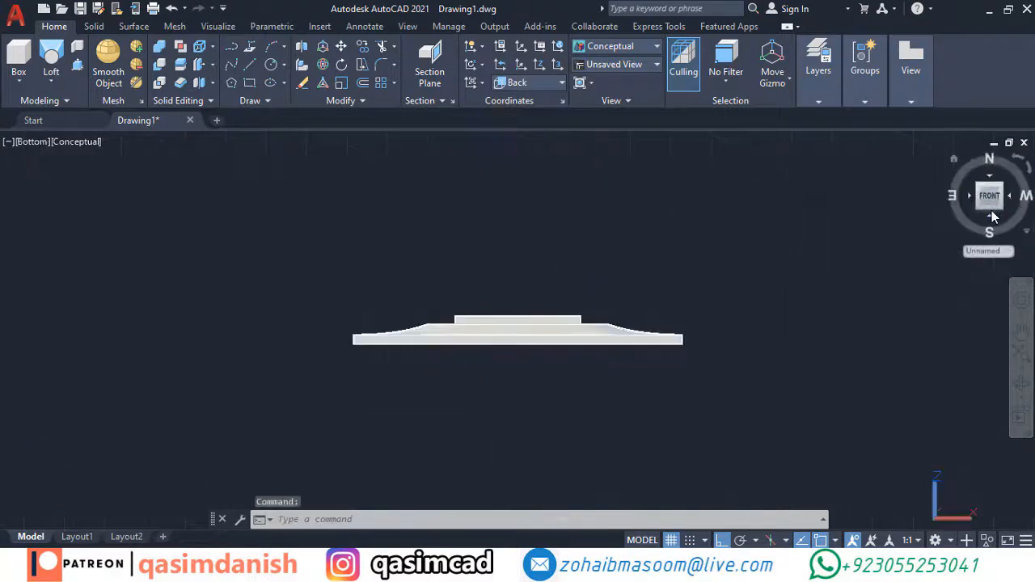
pyautogui.click(542, 119)
pyautogui.click(540, 84)
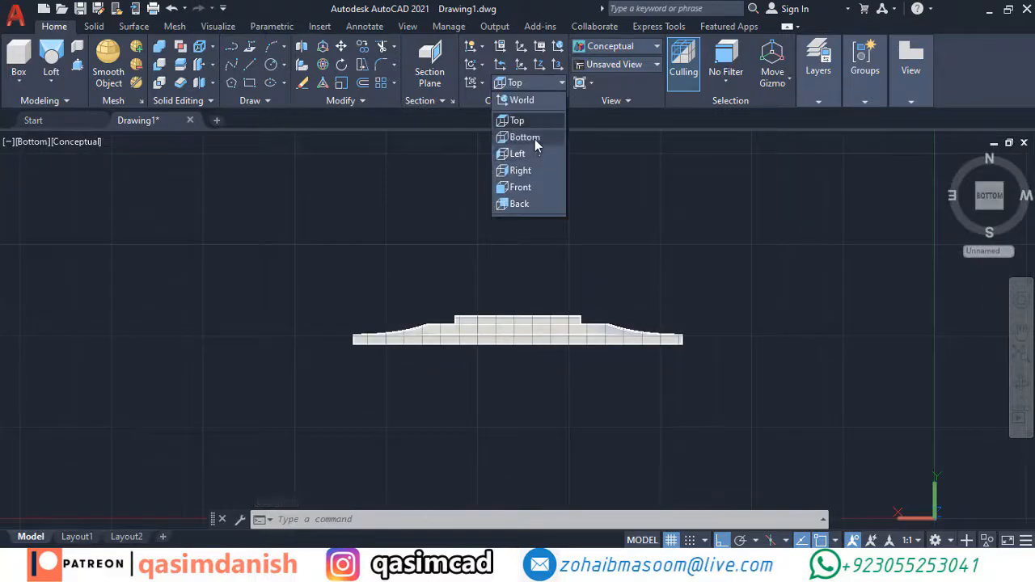
pyautogui.click(529, 138)
pyautogui.scroll(6, 505, 316)
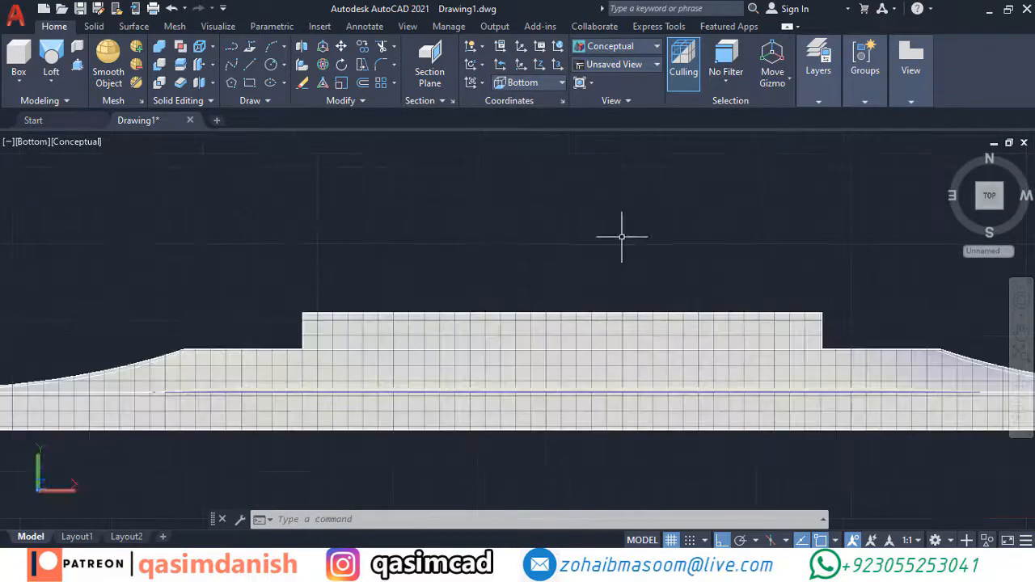
# Enable the Geometric Center snap and draw a 30 by 30 square starting at the midpoint of the inner block's outer edge
pyautogui.click(835, 540)
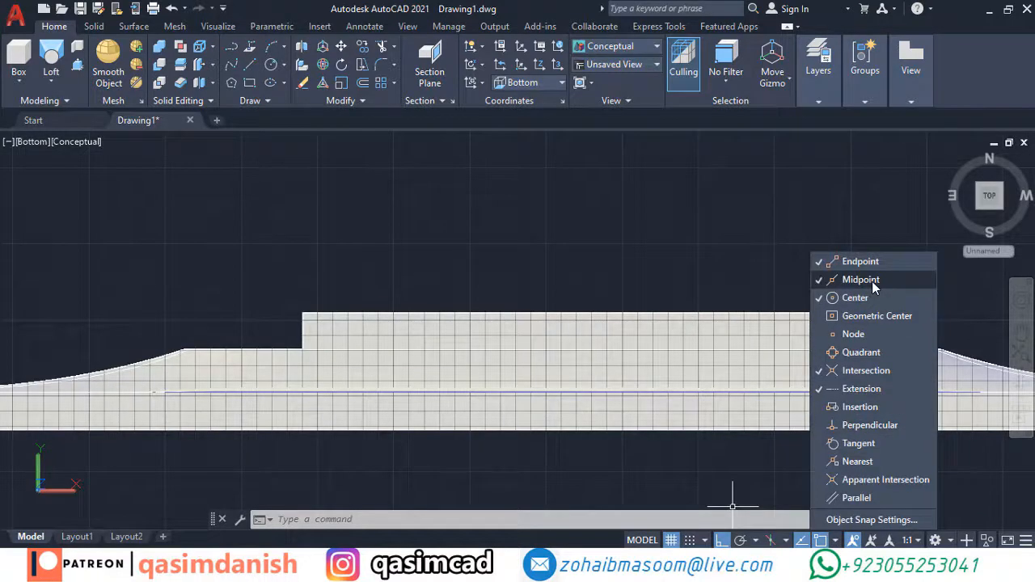
pyautogui.click(870, 316)
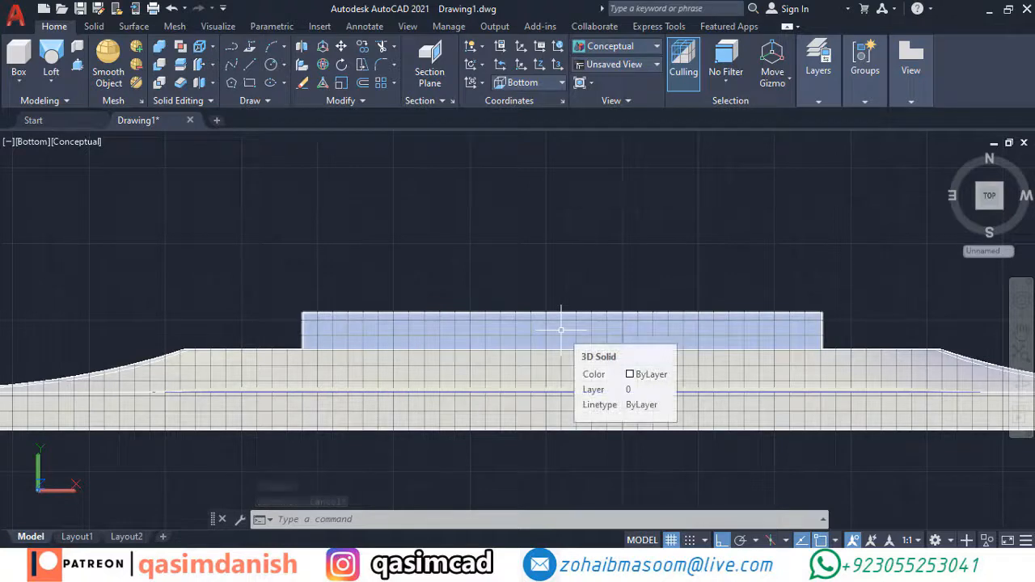
pyautogui.write('rec')
pyautogui.press('Return')
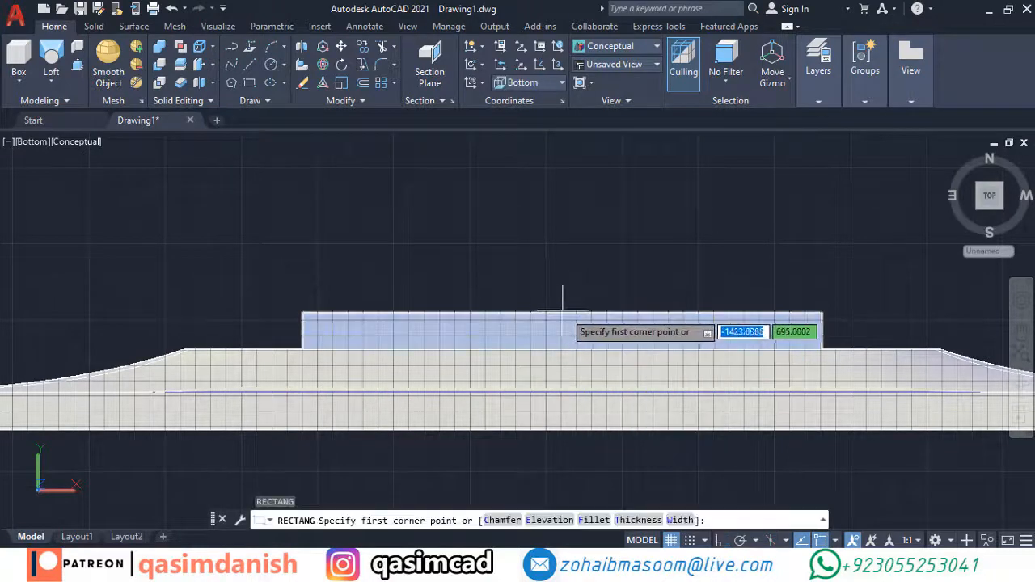
pyautogui.click(562, 312)
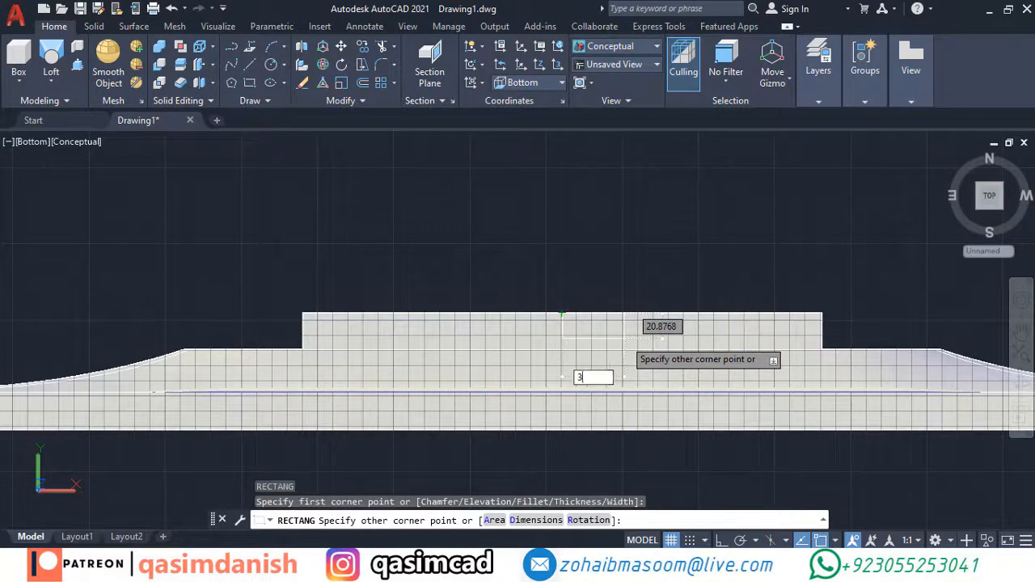
pyautogui.write('@30,30')
pyautogui.press('Return')
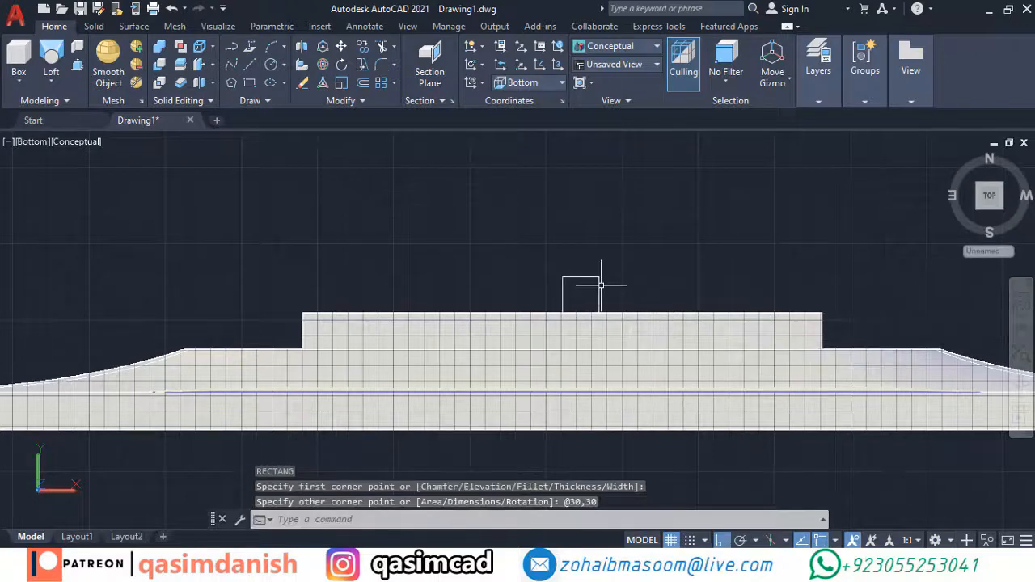
# Move the square by its far edge's midpoint onto the midpoint of the block's outer edge, placing it within the block's bottom face
pyautogui.write('M')
pyautogui.press('Return')
pyautogui.press('Return')
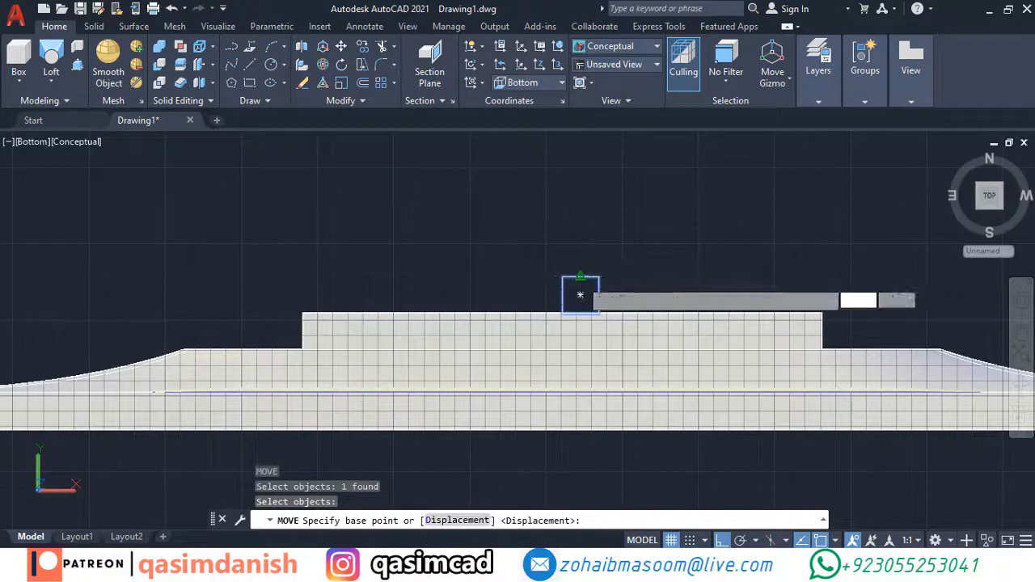
pyautogui.click(563, 311)
pyautogui.click(563, 313)
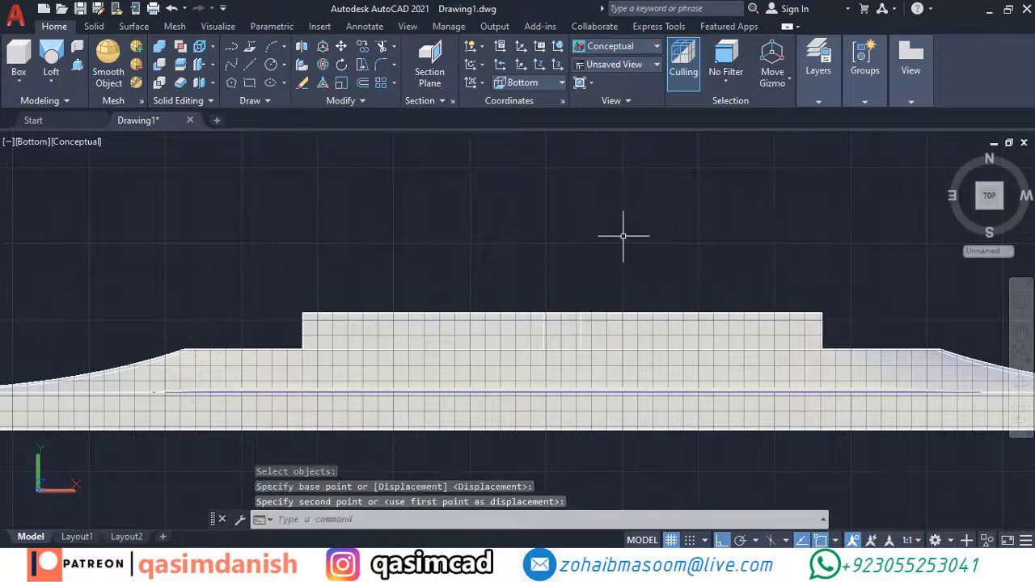
# Set the coordinate system to Top and display the model in the 2D Wireframe visual style
pyautogui.keyDown('shift'); pyautogui.moveTo(623, 212); pyautogui.dragTo(633, 264, button='middle'); pyautogui.keyUp('shift')
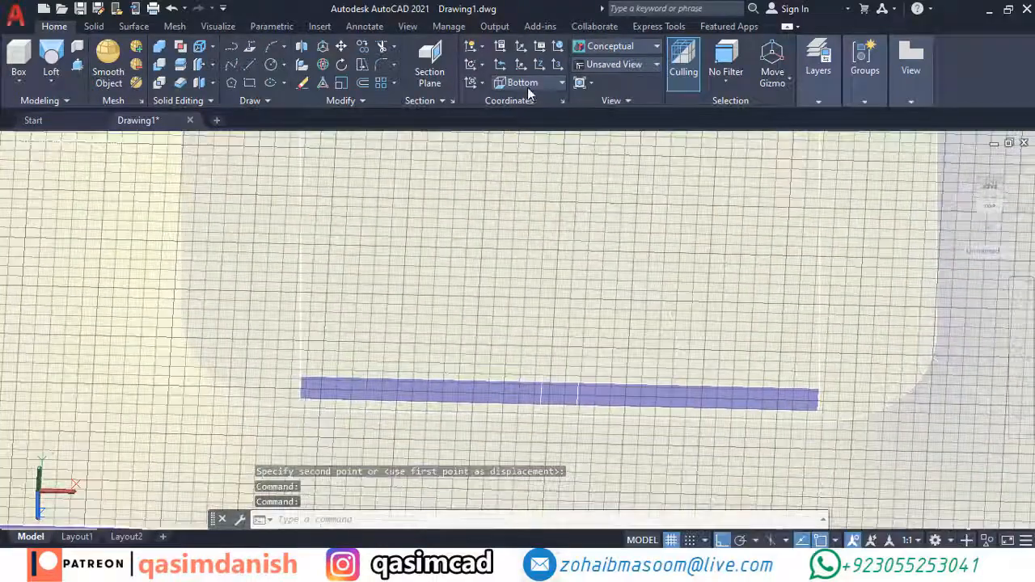
pyautogui.click(530, 84)
pyautogui.click(535, 120)
pyautogui.keyDown('shift'); pyautogui.moveTo(605, 348); pyautogui.dragTo(749, 256, button='middle'); pyautogui.keyUp('shift')
pyautogui.scroll(-2, 867, 271)
pyautogui.press('Escape')
pyautogui.scroll(4, 739, 257)
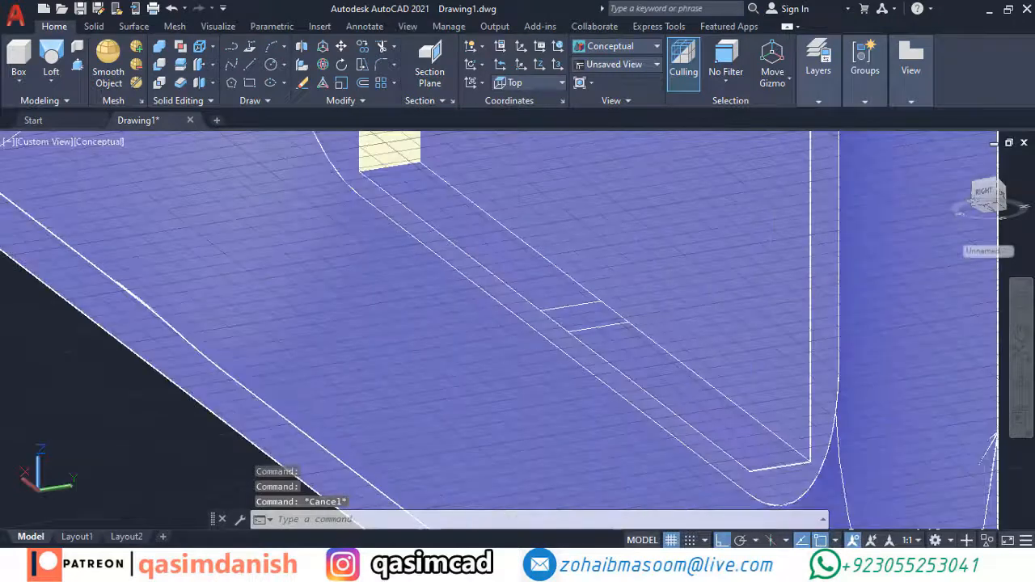
pyautogui.click(112, 142)
pyautogui.click(126, 173)
pyautogui.click(684, 287)
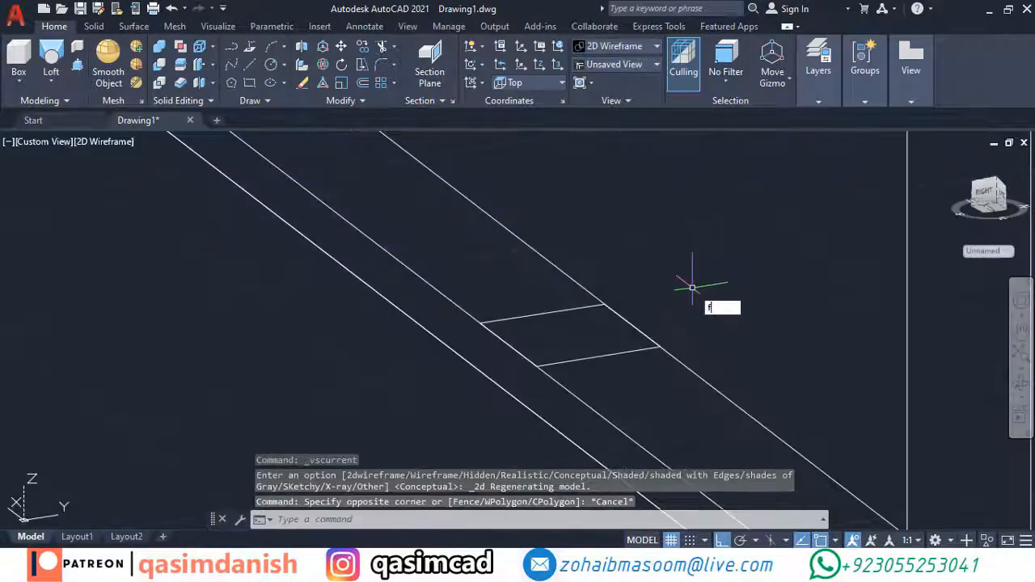
# Fillet all four corners of the square under the inner block with a radius of 5
pyautogui.write('f')
pyautogui.press('Return')
pyautogui.click(566, 309)
pyautogui.click(618, 315)
pyautogui.press('Return')
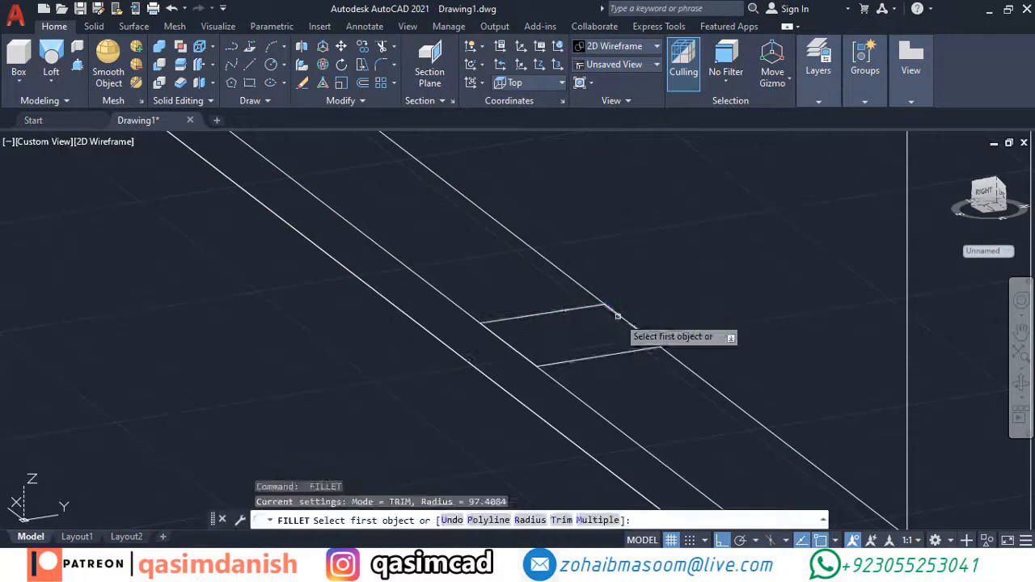
pyautogui.click(565, 309)
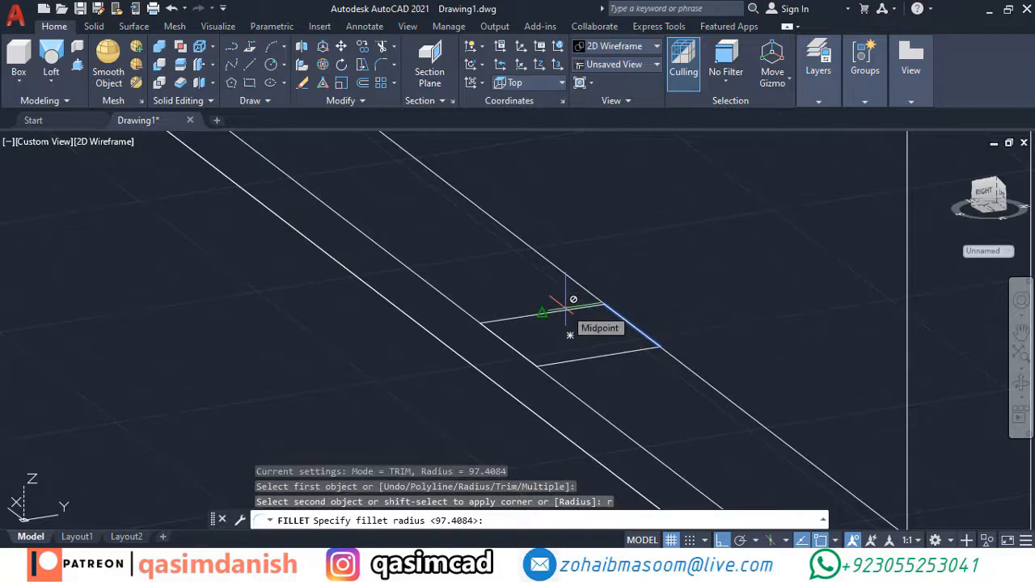
pyautogui.click(566, 309)
pyautogui.press('Return')
pyautogui.click(506, 335)
pyautogui.press('space')
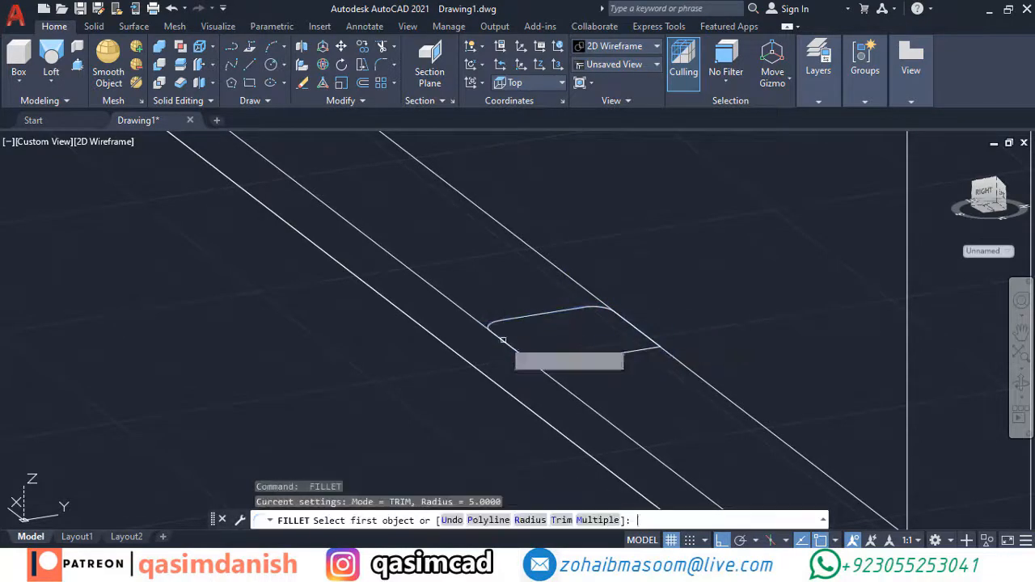
pyautogui.click(517, 349)
pyautogui.click(565, 360)
pyautogui.press('space')
pyautogui.click(617, 354)
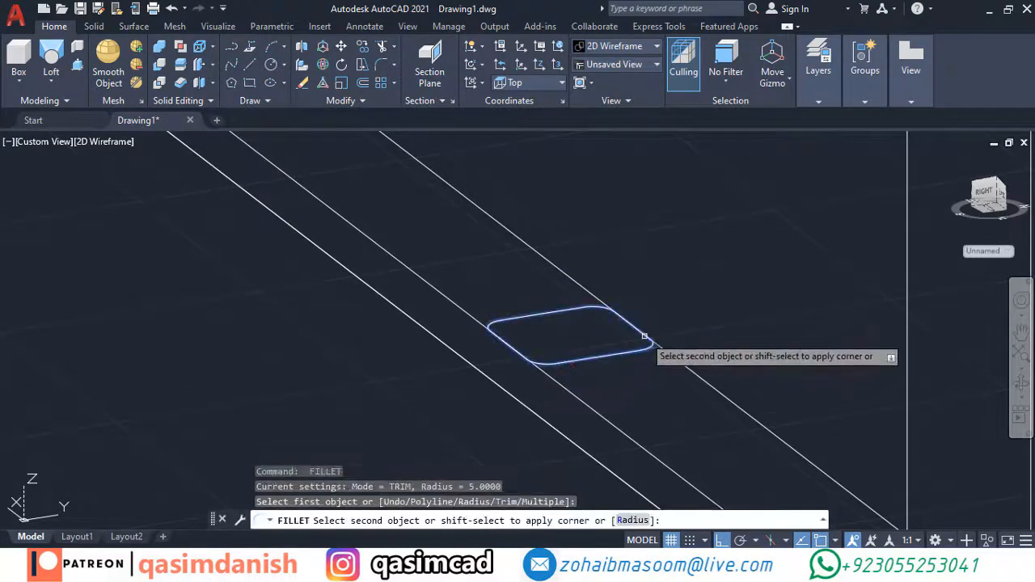
pyautogui.scroll(-5, 728, 293)
pyautogui.press('Escape')
pyautogui.write('ext')
pyautogui.press('space')
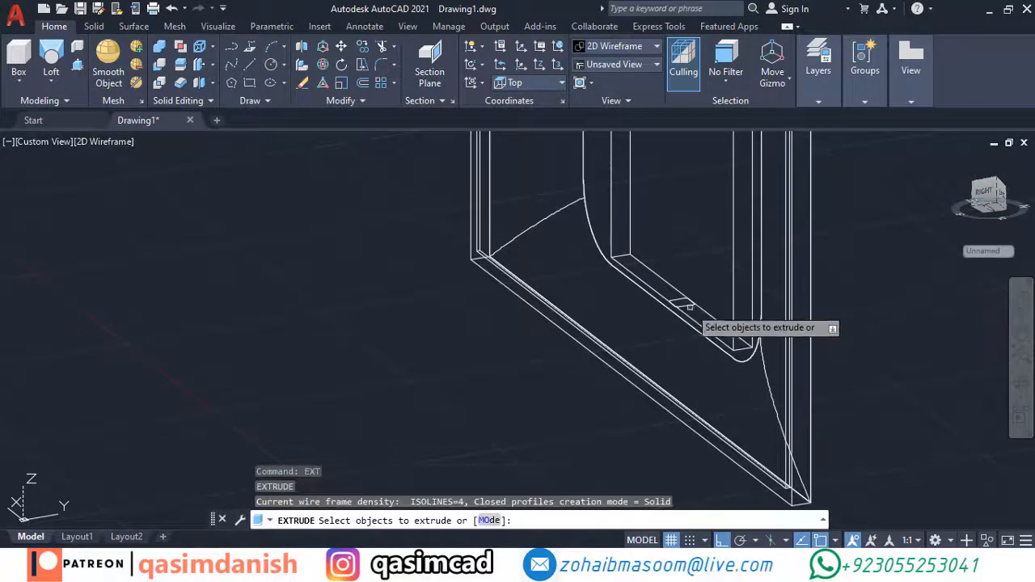
pyautogui.click(682, 304)
pyautogui.press('space')
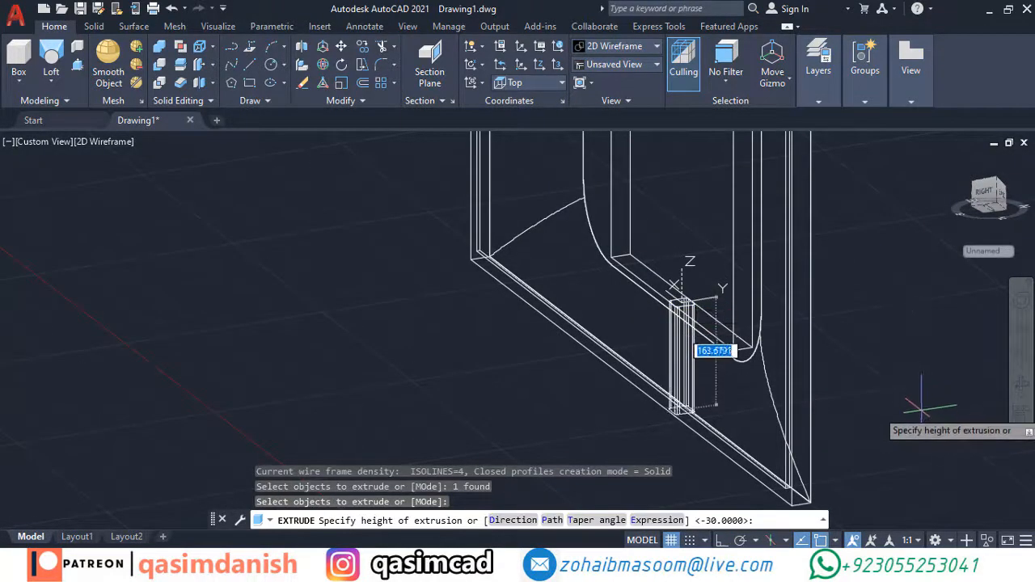
pyautogui.press('Escape')
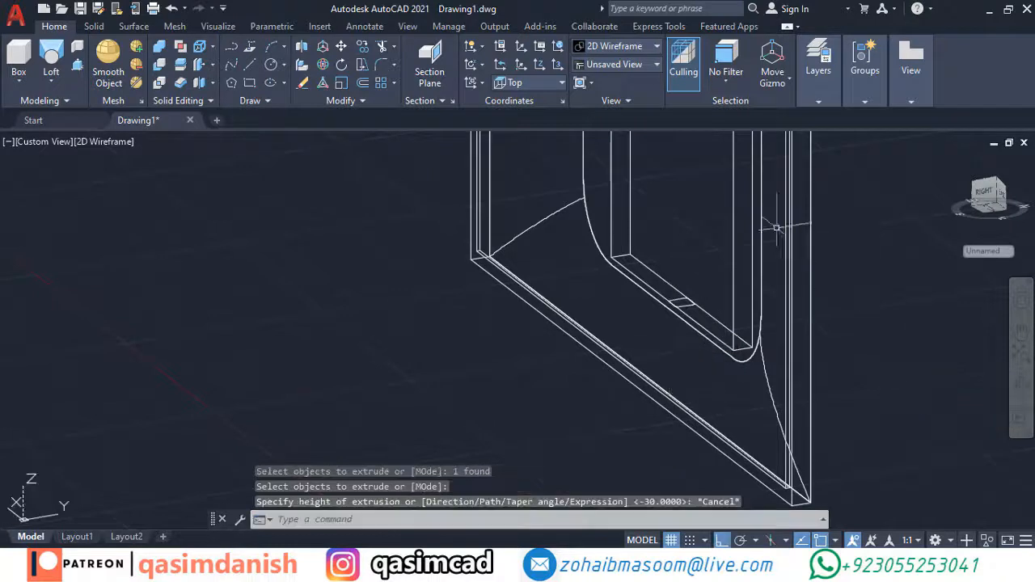
# Extrude the rounded square downward from the inner block to form a vertical post
pyautogui.keyDown('shift'); pyautogui.moveTo(919, 394); pyautogui.dragTo(825, 289, button='middle'); pyautogui.keyUp('shift')
pyautogui.write('ext')
pyautogui.press('space')
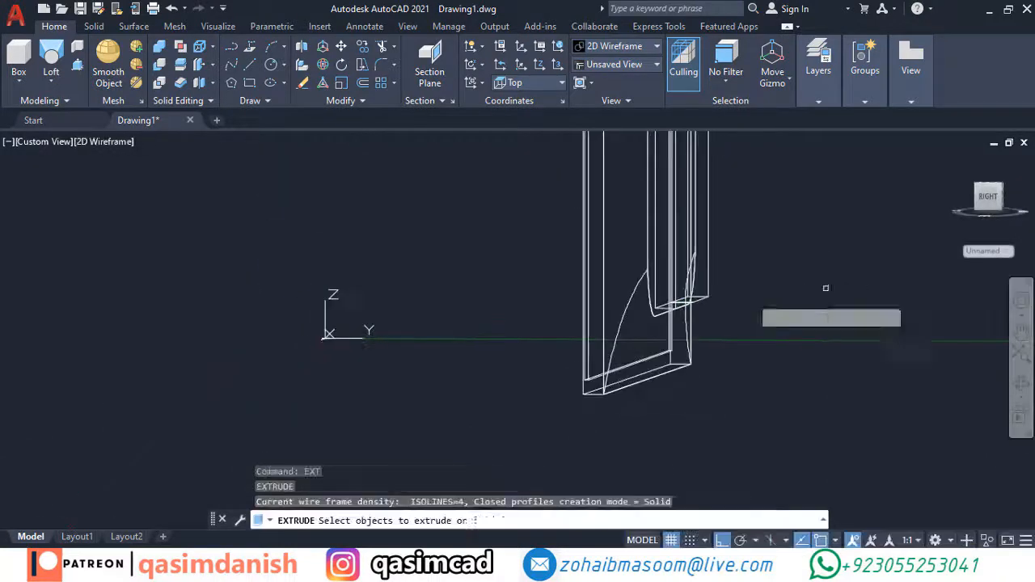
pyautogui.click(629, 283)
pyautogui.click(710, 327)
pyautogui.press('space')
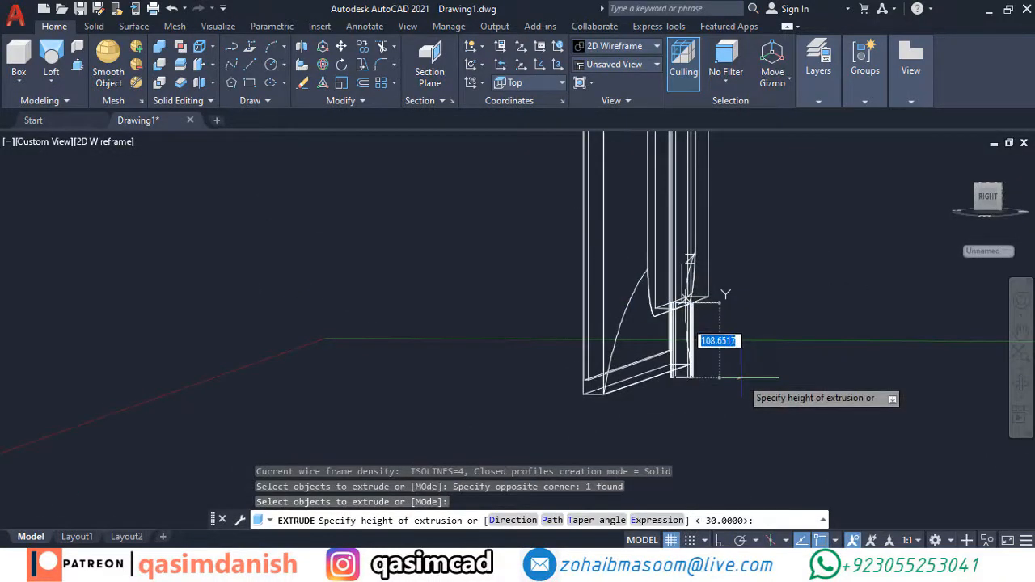
pyautogui.keyDown('shift'); pyautogui.moveTo(741, 377); pyautogui.dragTo(687, 340, button='middle'); pyautogui.keyUp('shift')
pyautogui.press('Escape')
# Draw a circle of radius 14 centred on the midpoint of an edge at the post's lower end
pyautogui.write('c')
pyautogui.press('Return')
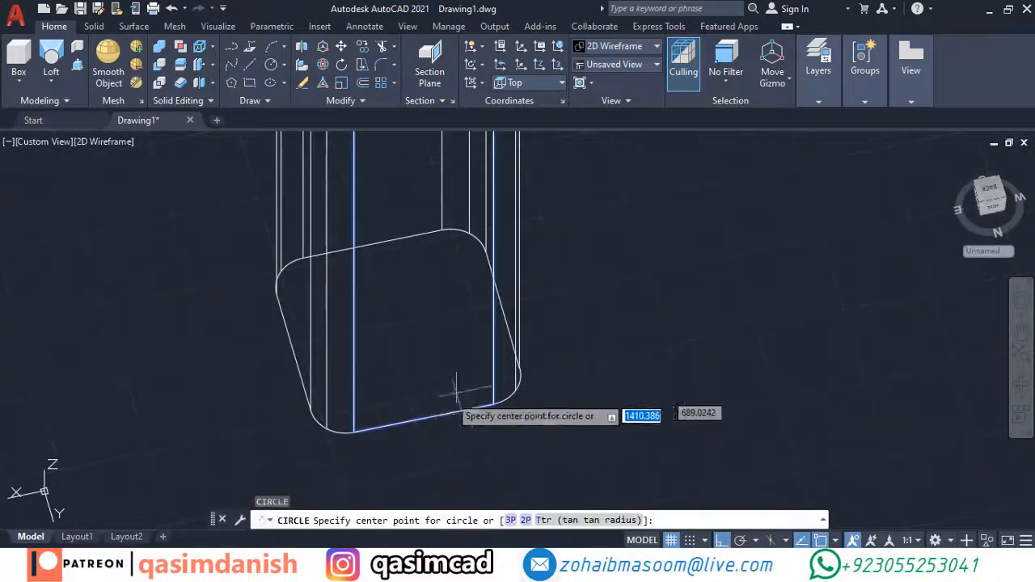
pyautogui.click(424, 419)
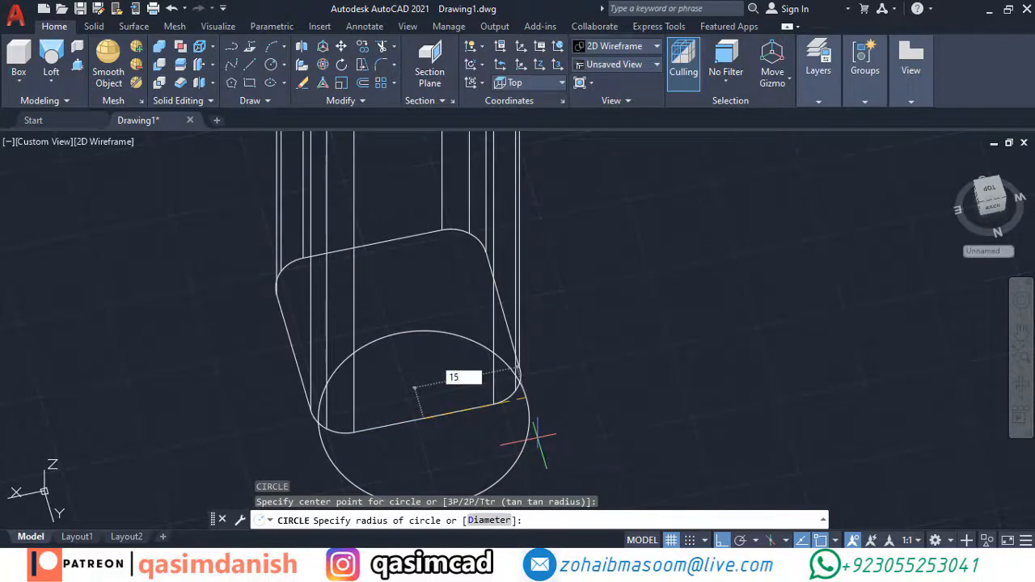
pyautogui.write('14')
pyautogui.press('Return')
pyautogui.scroll(-2, 583, 388)
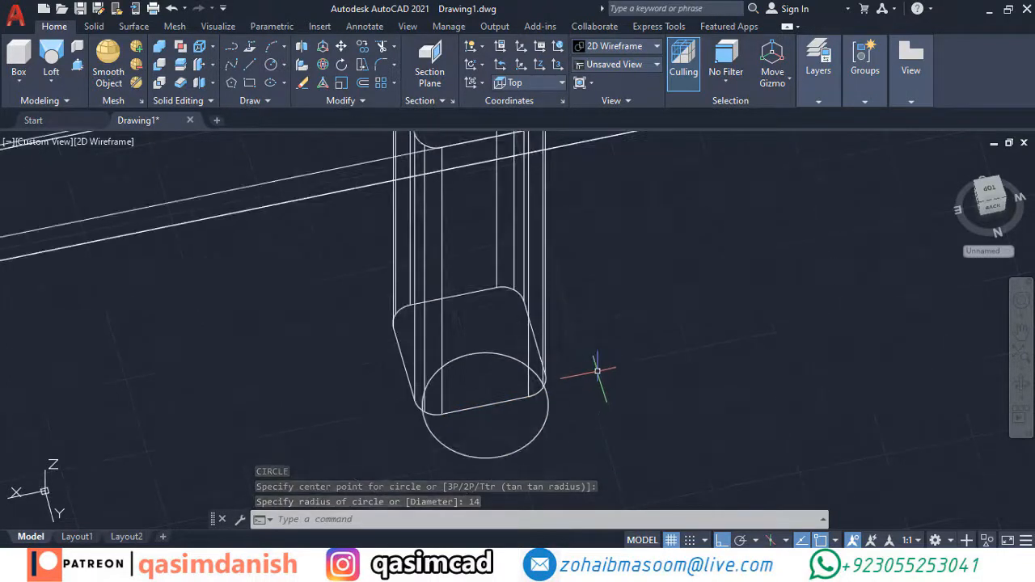
# Hide every object except the new circle
pyautogui.scroll(-4, 601, 371)
pyautogui.moveTo(631, 400); pyautogui.dragTo(584, 321, button='middle')
pyautogui.click(596, 248)
pyautogui.click(406, 148)
pyautogui.rightClick(406, 149)
pyautogui.moveTo(534, 224)
pyautogui.click(603, 241)
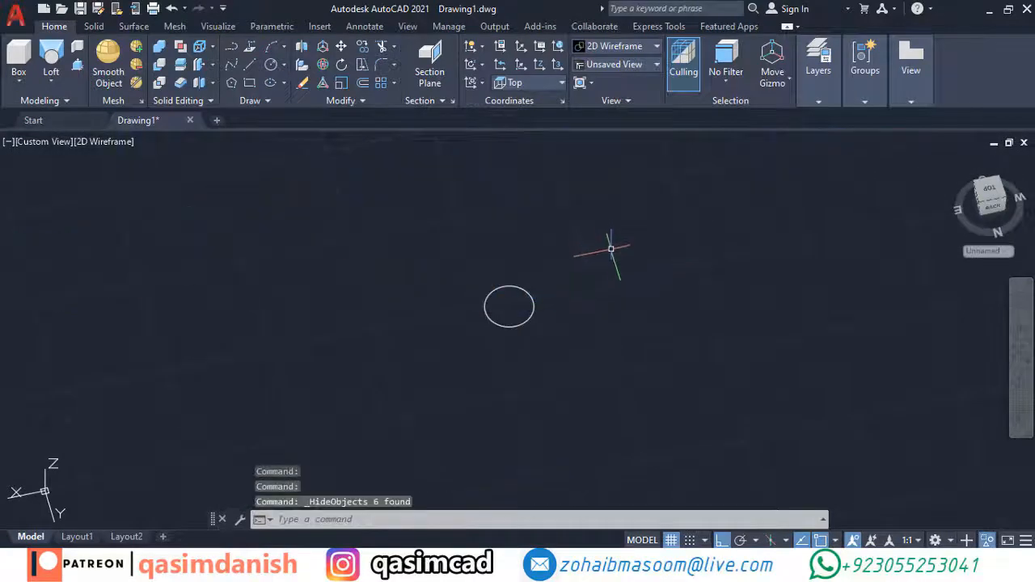
# Draw a small rectangle about 20 by 10 apart from the circle in the top view
pyautogui.write('rec')
pyautogui.press('Return')
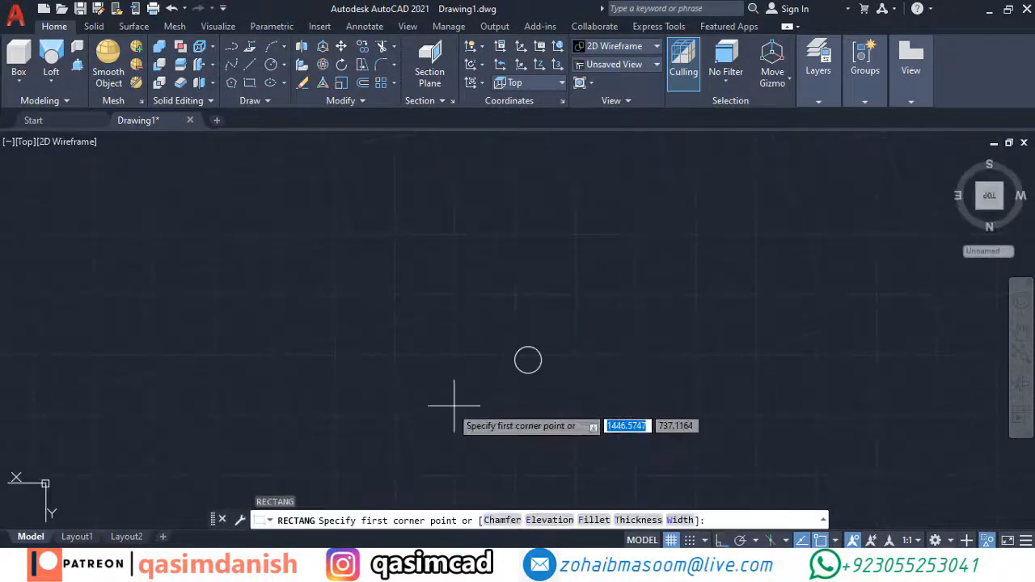
pyautogui.click(363, 410)
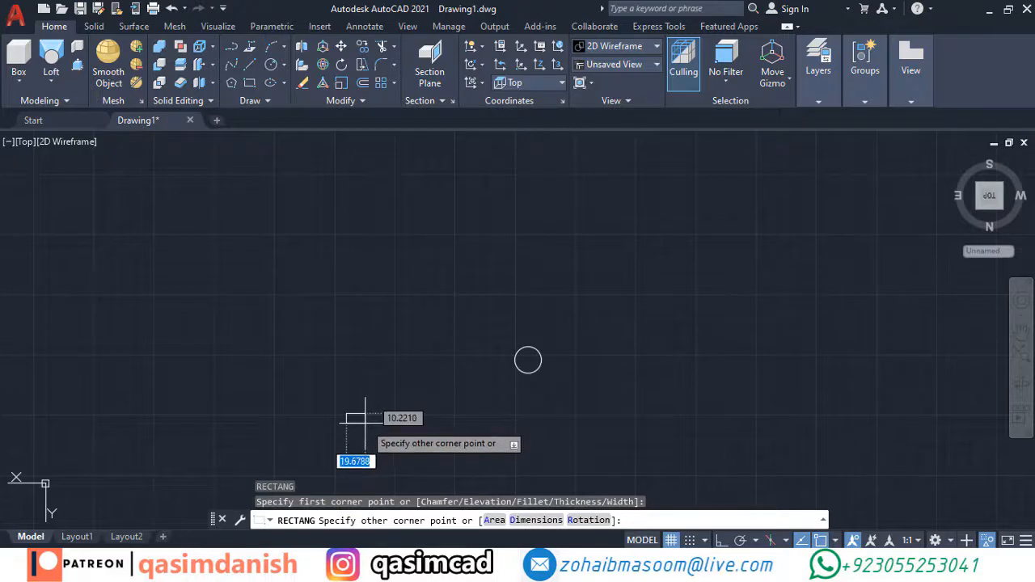
pyautogui.click(365, 419)
pyautogui.press('Escape')
# Offset the circle inward by a distance picked between two points to make a smaller concentric circle
pyautogui.write('o')
pyautogui.press('Return')
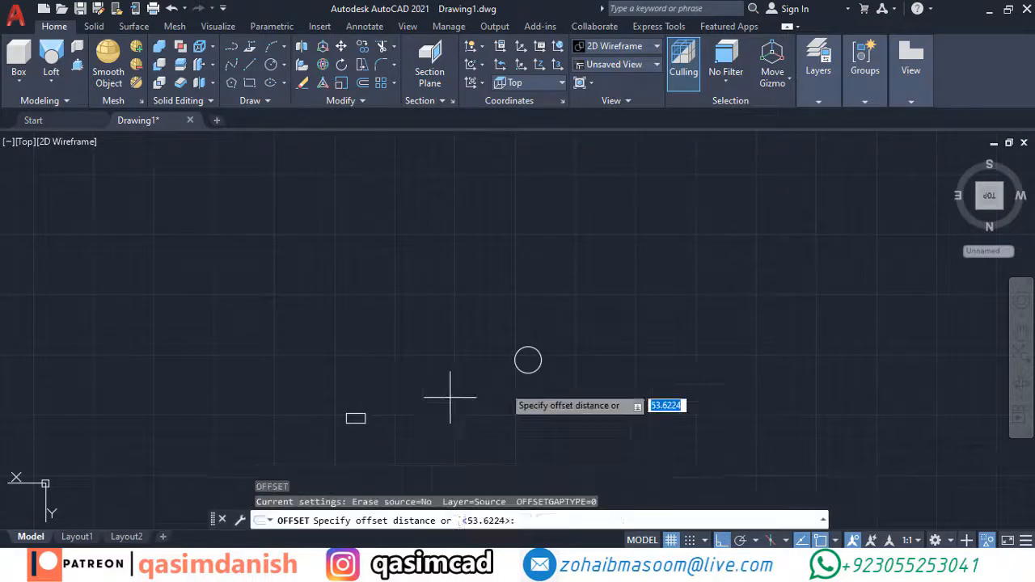
pyautogui.scroll(5, 549, 355)
pyautogui.click(480, 377)
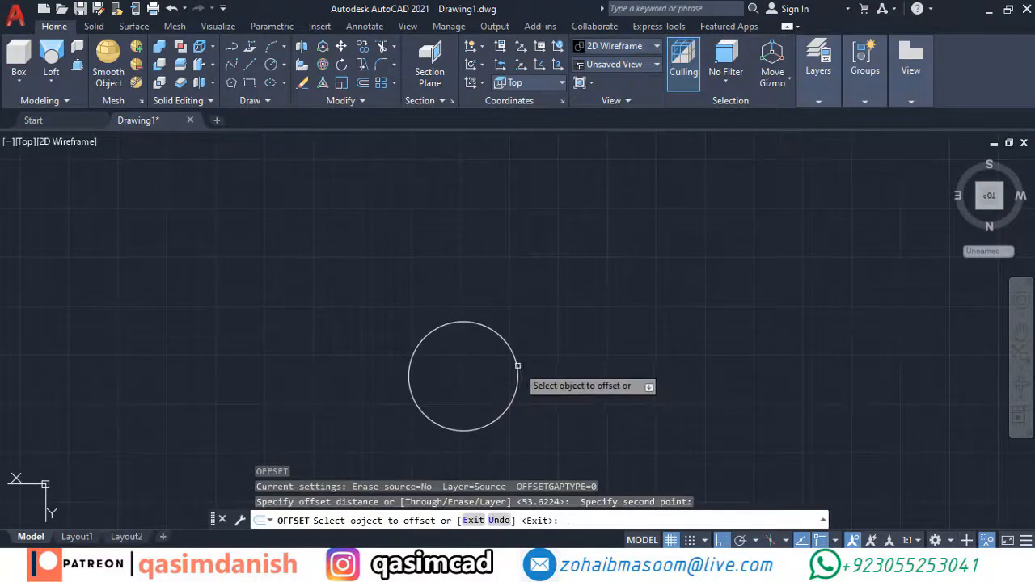
pyautogui.click(517, 361)
pyautogui.click(480, 374)
pyautogui.scroll(-5, 514, 343)
pyautogui.press('Escape')
# Move the inner circle out of the larger circle to a spot between it and the small rectangle
pyautogui.write('m')
pyautogui.press('Return')
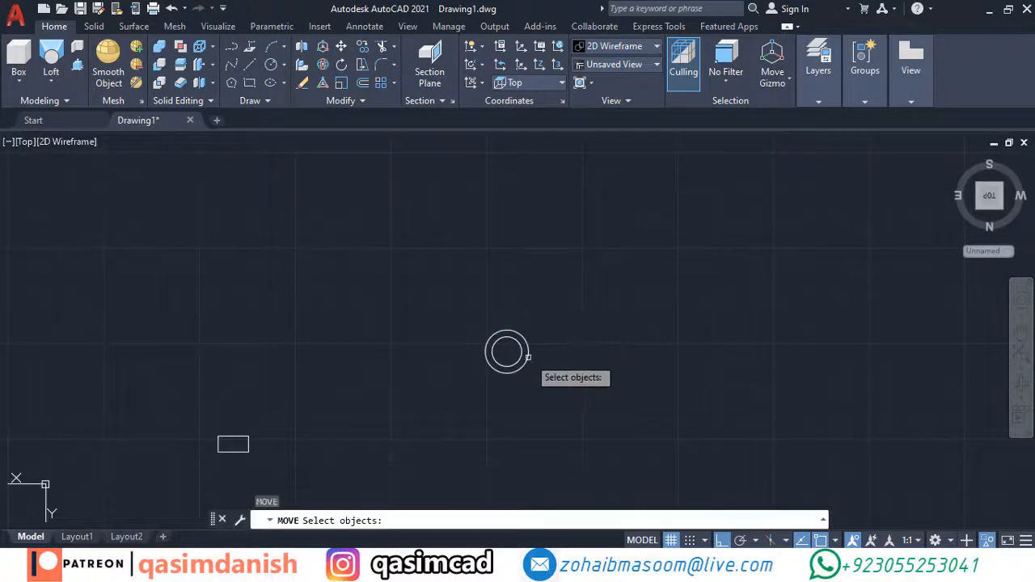
pyautogui.press('Return')
pyautogui.click(720, 540)
pyautogui.click(833, 296)
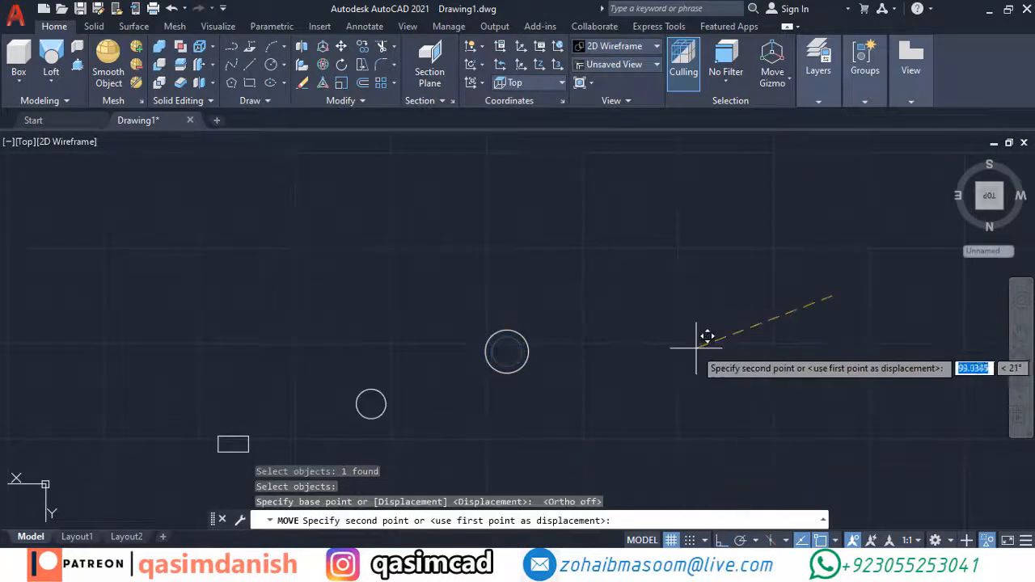
pyautogui.click(688, 346)
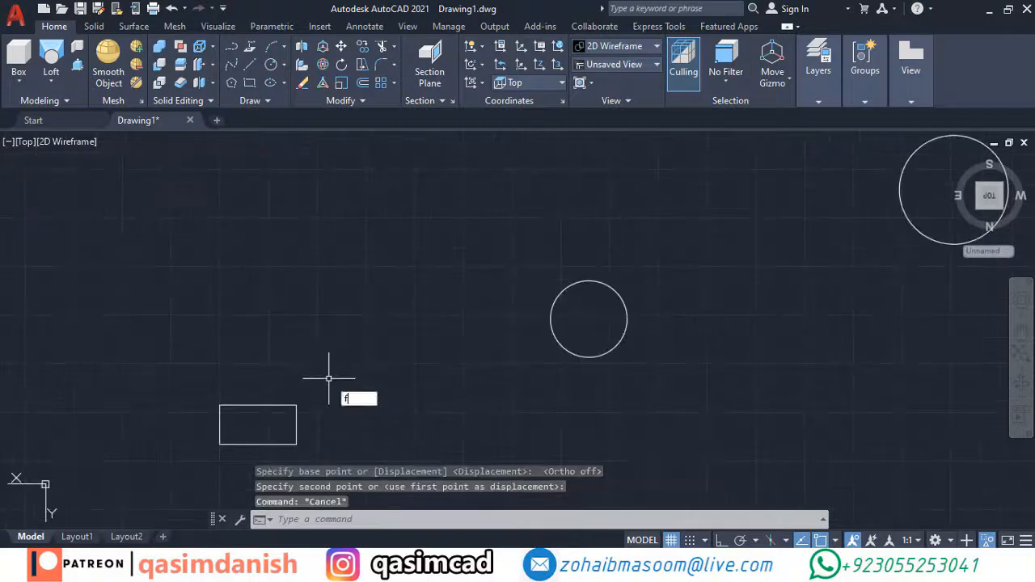
# Fillet the small rectangle's corners with a radius of 5 to make a rounded slot
pyautogui.write('f')
pyautogui.press('Return')
pyautogui.click(275, 405)
pyautogui.click(296, 425)
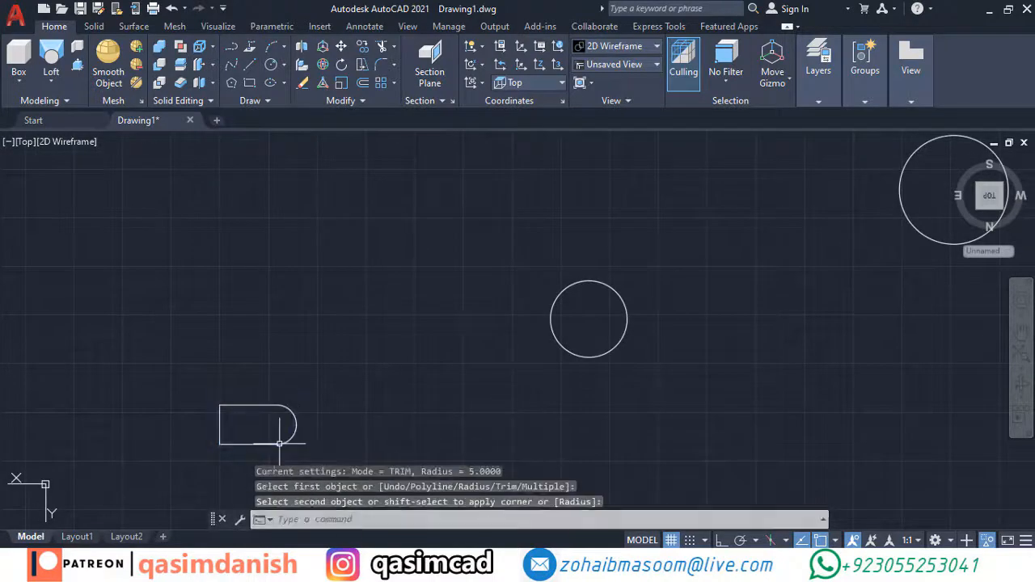
pyautogui.press('Return')
pyautogui.click(236, 404)
pyautogui.click(219, 419)
pyautogui.press('Return')
pyautogui.click(219, 434)
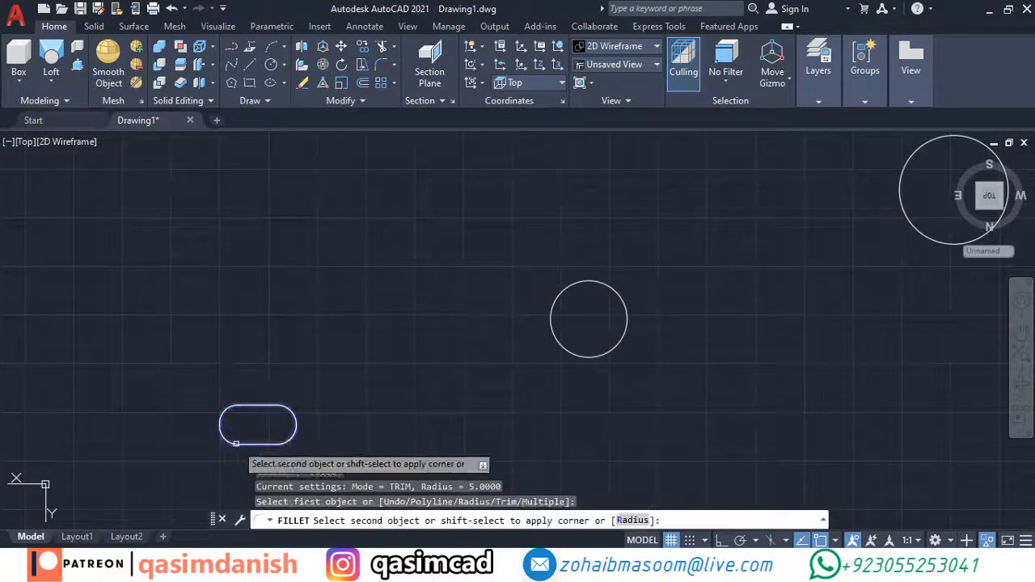
pyautogui.press('Escape')
# Copy the large circle straight up along the Z axis
pyautogui.scroll(-2, 397, 326)
pyautogui.keyDown('shift'); pyautogui.moveTo(397, 326); pyautogui.dragTo(489, 331, button='middle'); pyautogui.keyUp('shift')
pyautogui.keyDown('shift'); pyautogui.moveTo(403, 258); pyautogui.dragTo(641, 269, button='middle'); pyautogui.keyUp('shift')
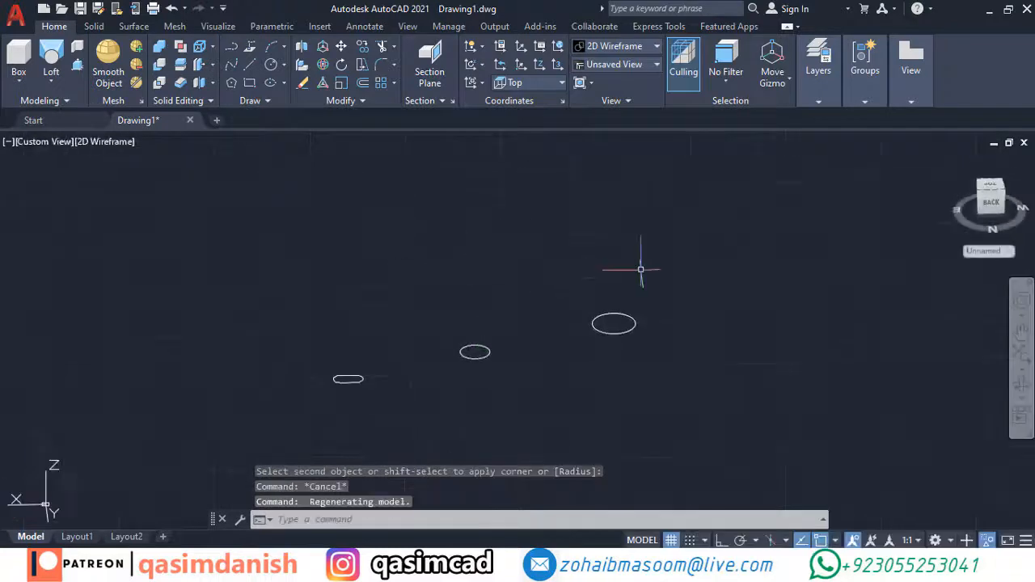
pyautogui.write('ct o')
pyautogui.press('Return')
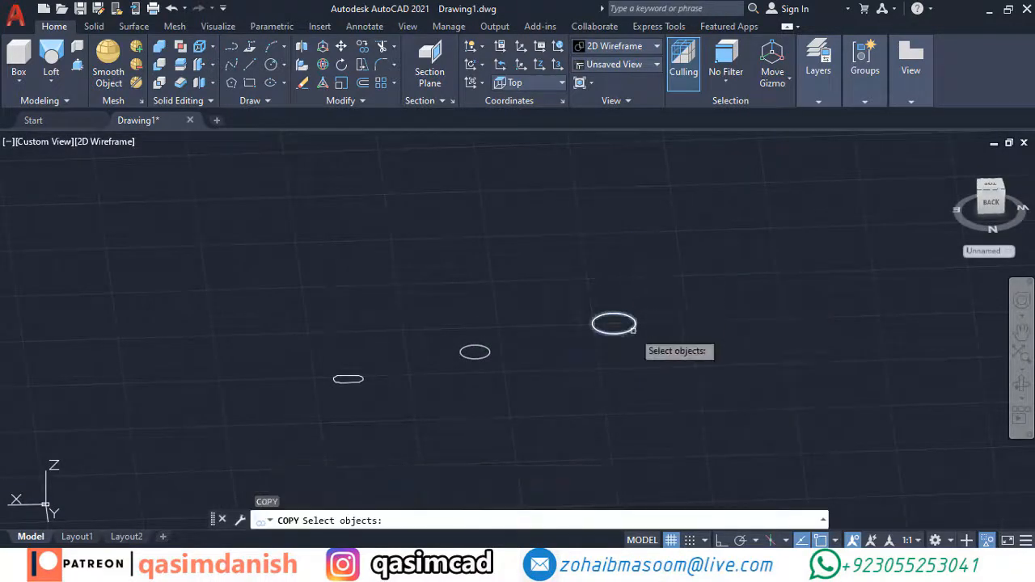
pyautogui.click(674, 382)
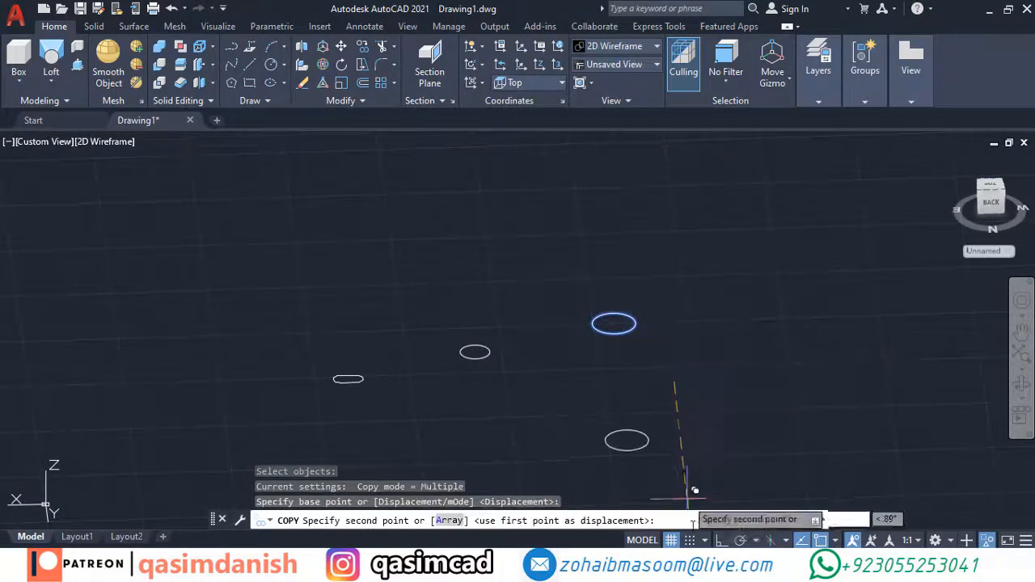
pyautogui.click(694, 331)
pyautogui.press('Escape')
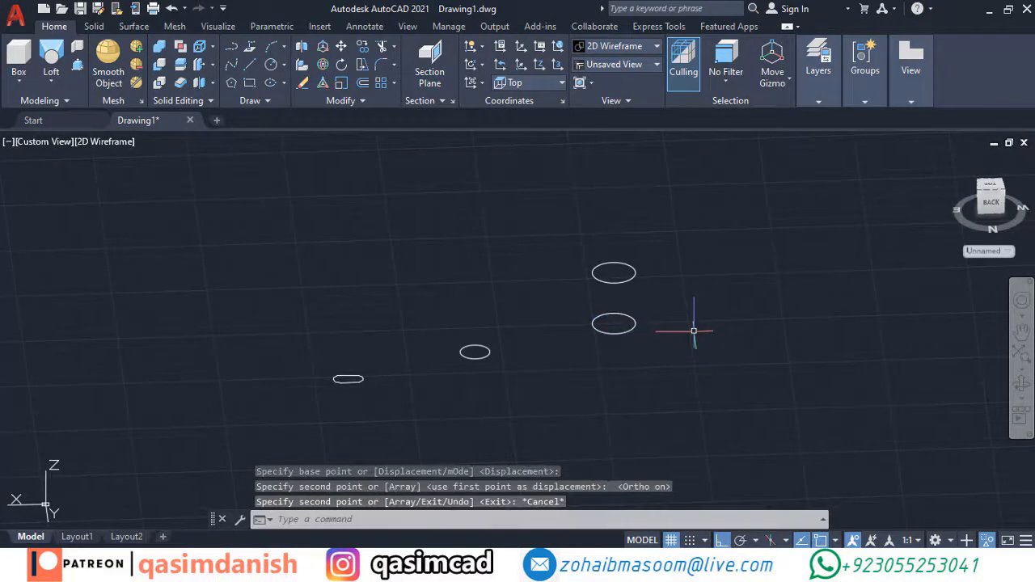
# Move the lower large circle straight up along Z, keeping it below its copy
pyautogui.write('m')
pyautogui.press('Return')
pyautogui.click(635, 329)
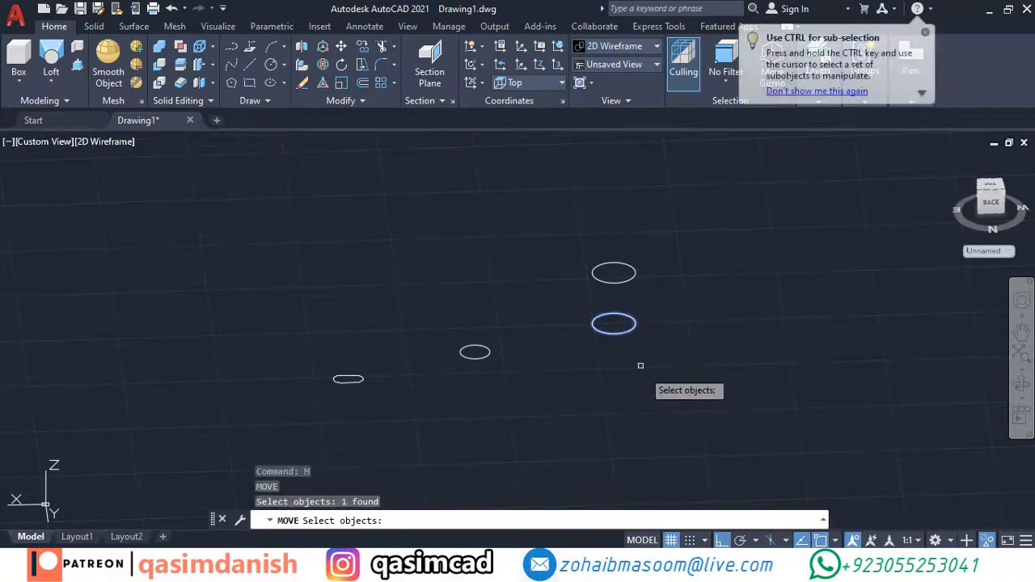
pyautogui.press('Return')
pyautogui.click(654, 411)
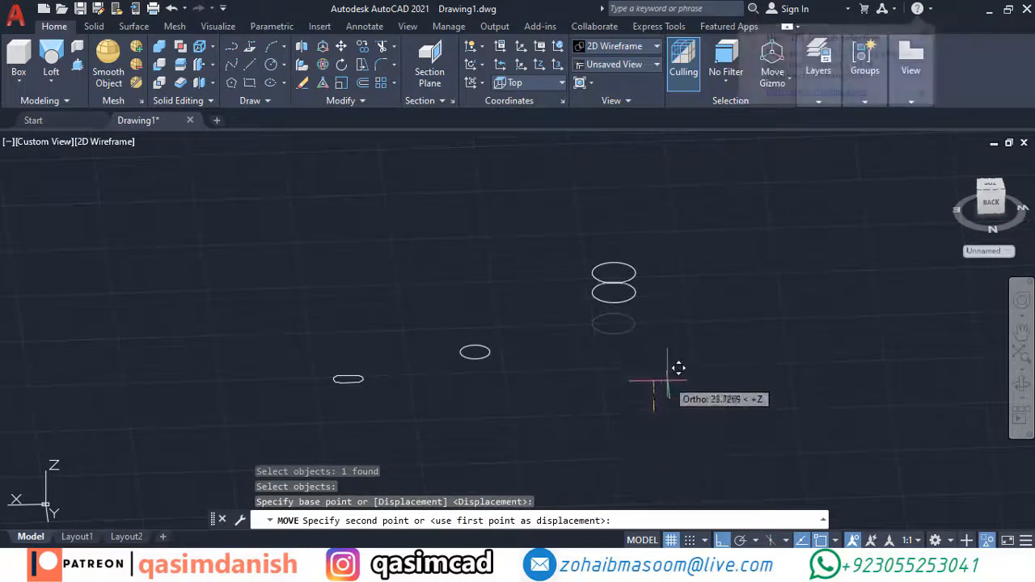
pyautogui.click(669, 385)
# Move the small middle circle a short distance up along Z
pyautogui.press('Return')
pyautogui.click(476, 359)
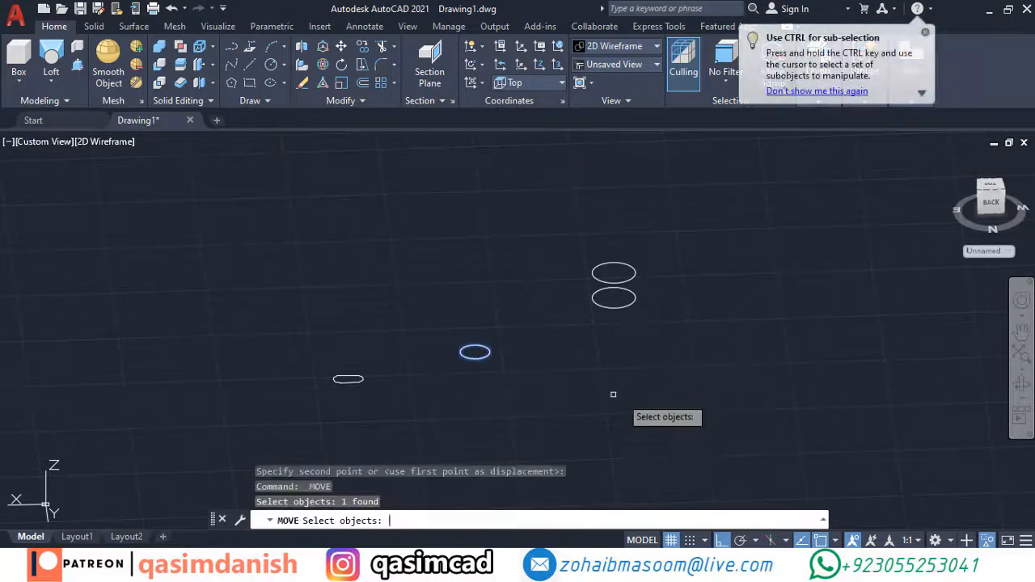
pyautogui.press('Return')
pyautogui.click(645, 403)
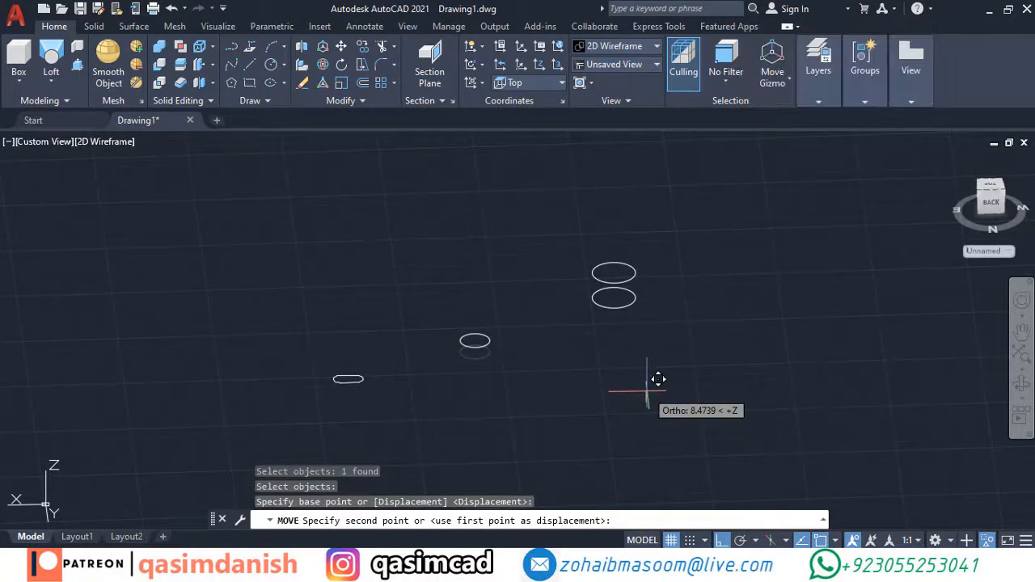
pyautogui.click(658, 378)
# Copy the rounded slot a short distance straight down along Z
pyautogui.scroll(3, 346, 394)
pyautogui.write('o')
pyautogui.press('Return')
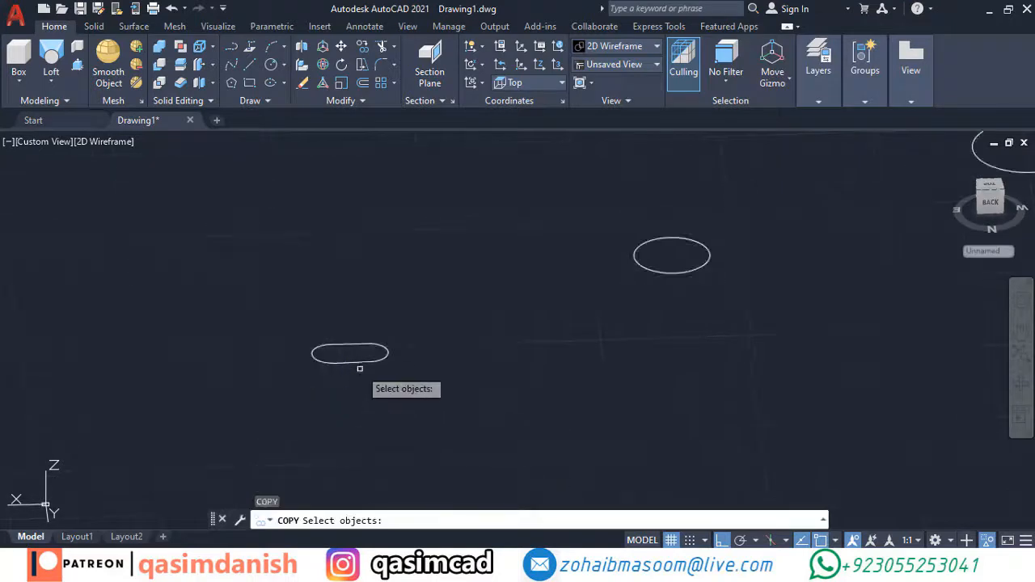
pyautogui.press('Return')
pyautogui.click(468, 298)
pyautogui.click(468, 305)
pyautogui.press('Escape')
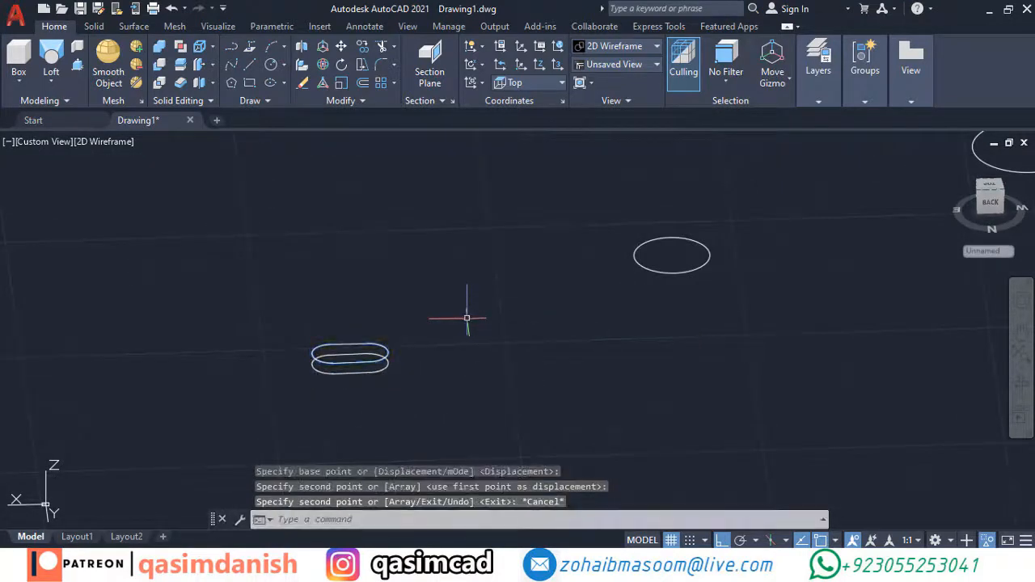
pyautogui.write('m')
pyautogui.press('Return')
pyautogui.click(388, 353)
pyautogui.press('Escape')
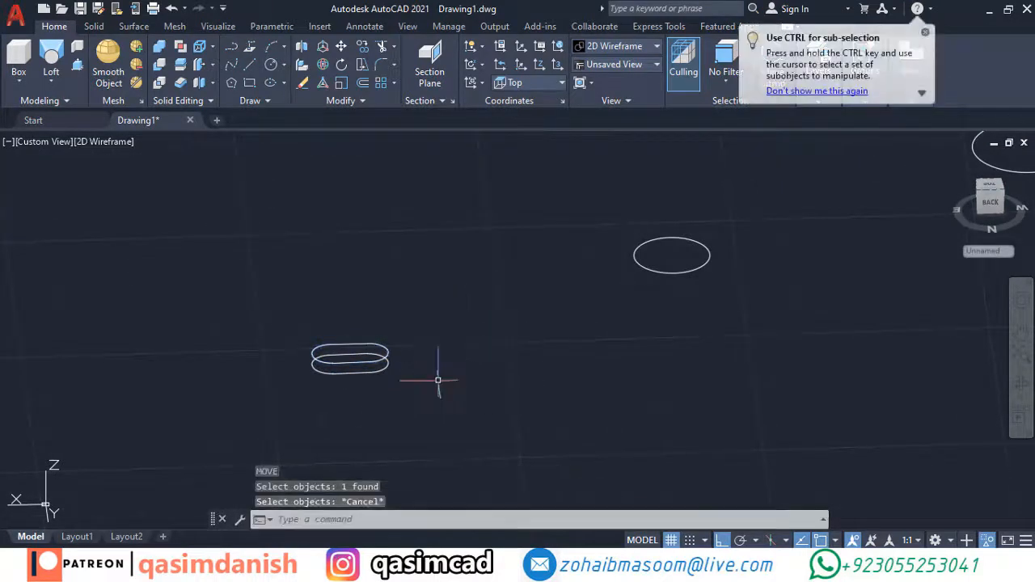
# Copy the upper rounded slot in place to make a coincident duplicate
pyautogui.press('Return')
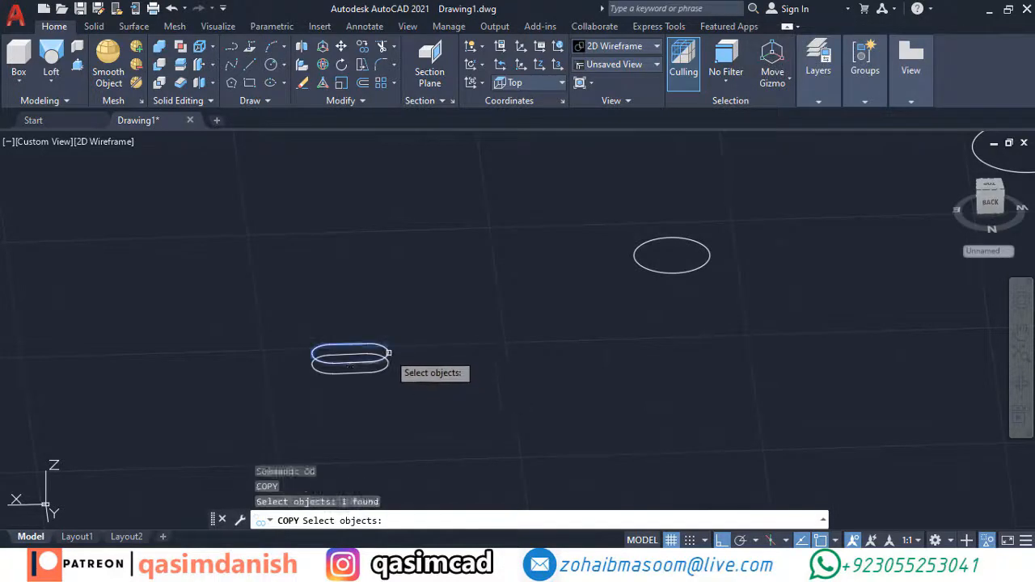
pyautogui.click(390, 353)
pyautogui.click(391, 357)
pyautogui.press('Escape')
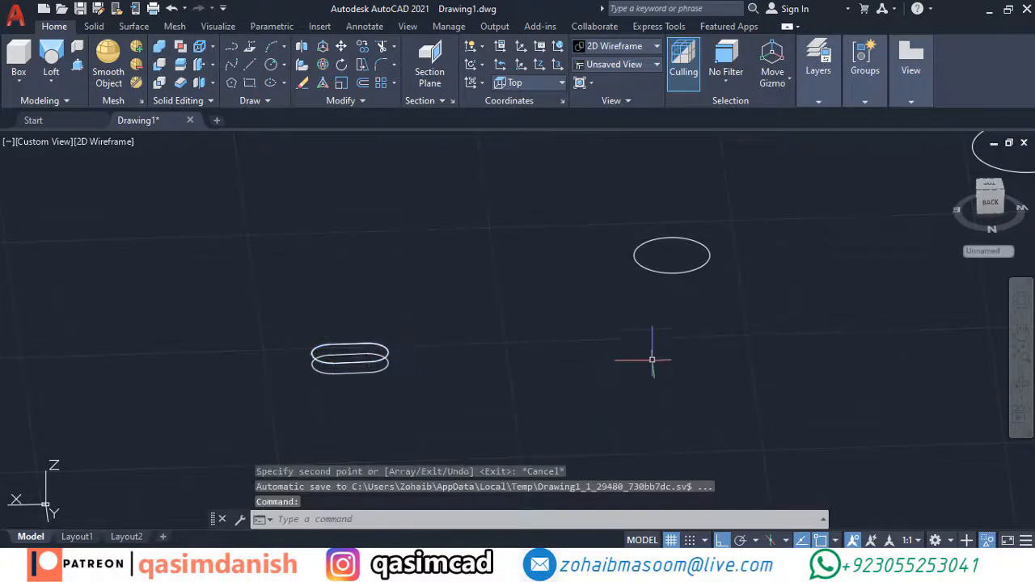
pyautogui.moveTo(651, 358); pyautogui.dragTo(471, 443, button='middle')
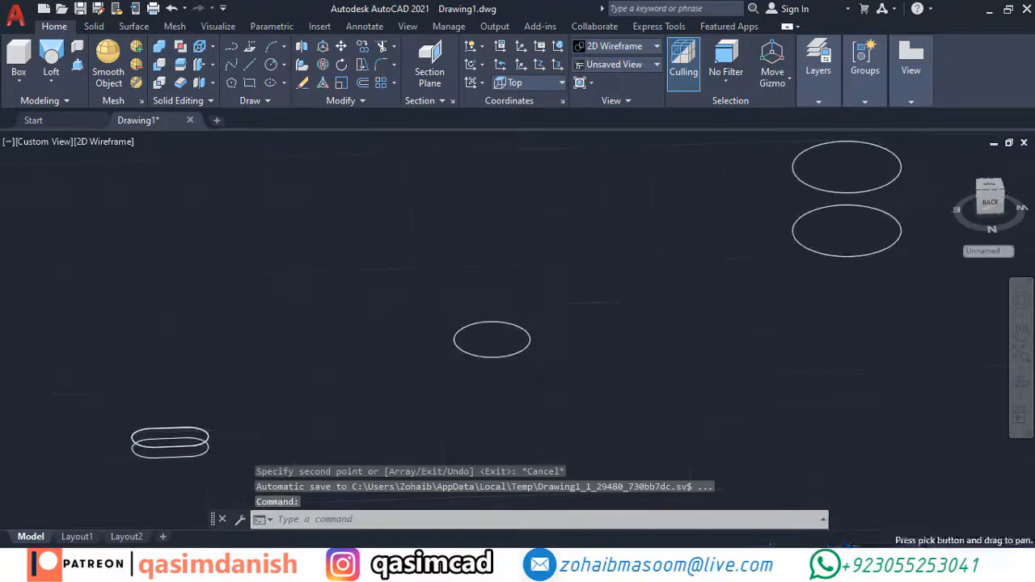
pyautogui.click(55, 54)
pyautogui.click(186, 429)
pyautogui.click(474, 356)
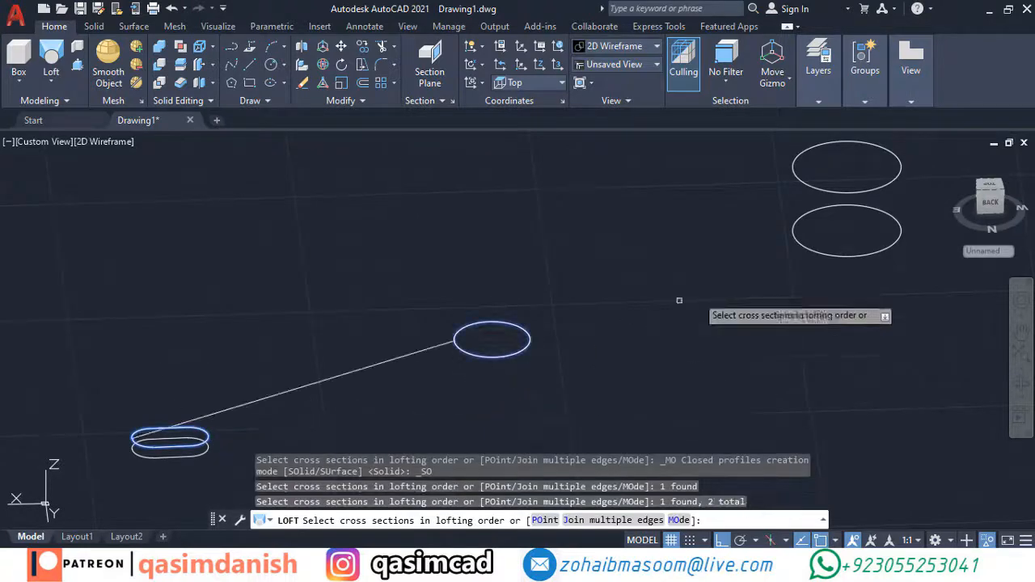
pyautogui.click(824, 252)
pyautogui.press('Escape')
# Loft a solid from the lower large circle through the small middle circle to the upper slot
pyautogui.press('Return')
pyautogui.click(838, 210)
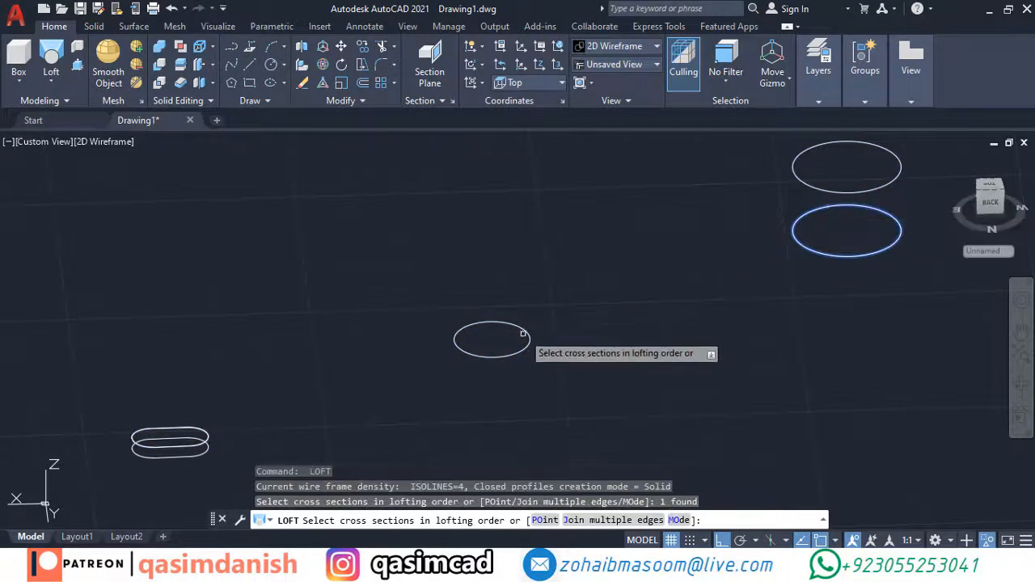
pyautogui.click(527, 343)
pyautogui.click(189, 424)
pyautogui.click(228, 374)
pyautogui.click(202, 430)
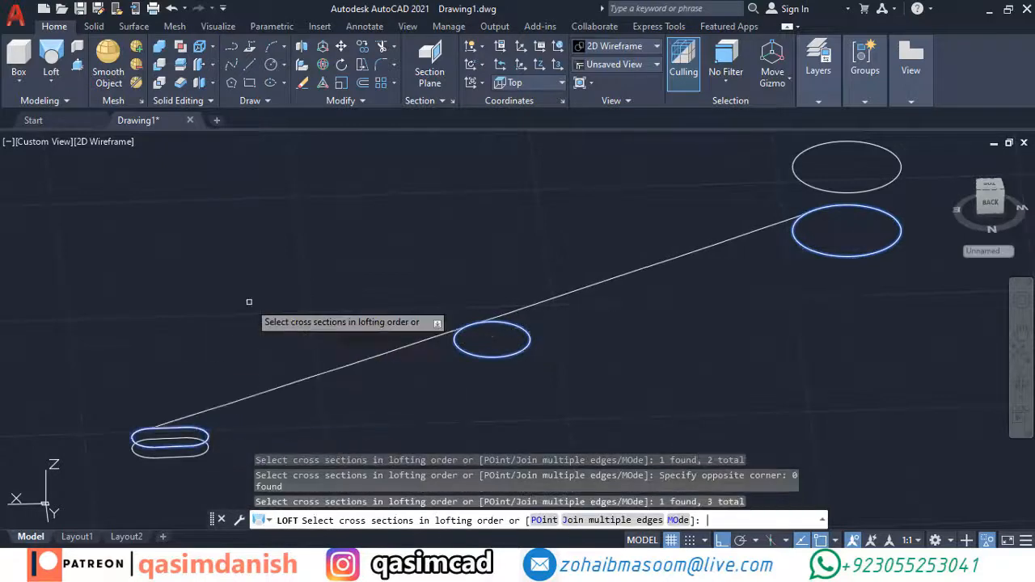
pyautogui.press('Return')
pyautogui.press('Return')
# Inspect the loft from the side in the Conceptual visual style and undo both the style change and the loft
pyautogui.click(118, 146)
pyautogui.click(170, 200)
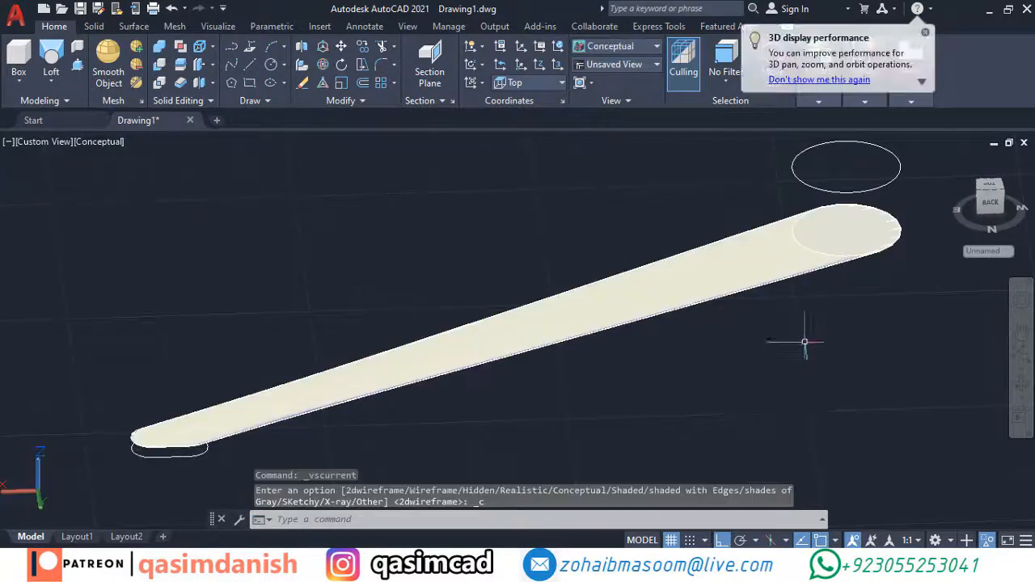
pyautogui.moveTo(804, 342)
pyautogui.keyDown('shift'); pyautogui.mouseDown(button='middle')
pyautogui.moveTo(640, 275)
pyautogui.moveTo(582, 304)
pyautogui.moveTo(619, 286)
pyautogui.moveTo(645, 300)
pyautogui.mouseUp(button='middle'); pyautogui.keyUp('shift')
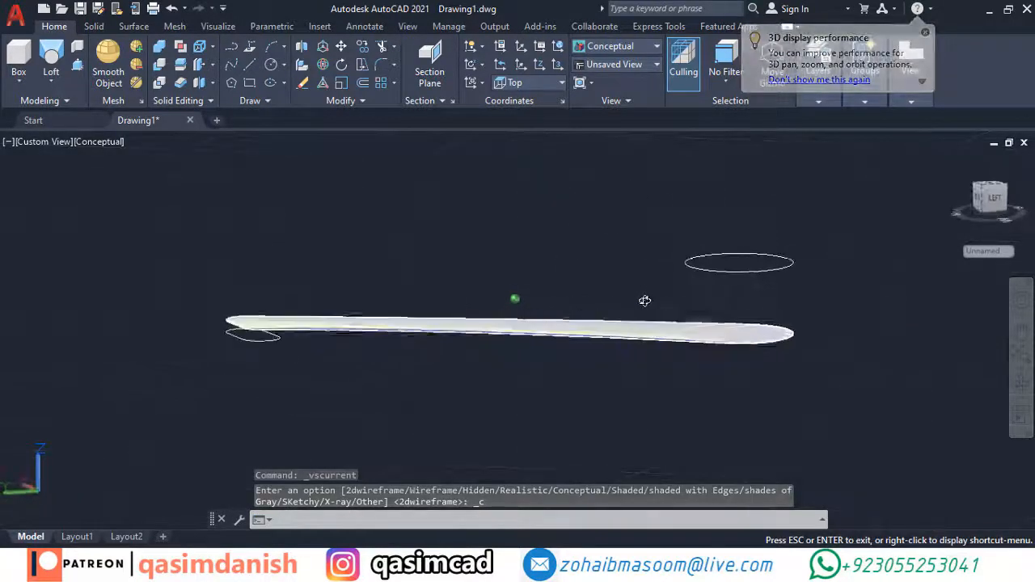
pyautogui.hotkey('ctrl', 'z')
pyautogui.hotkey('ctrl', 'z')
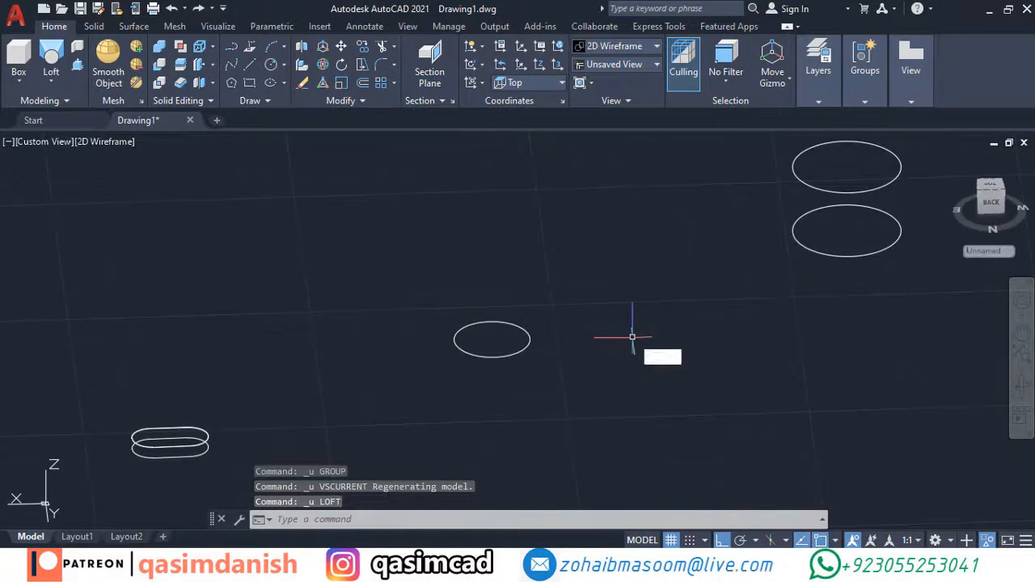
# Set the UCS to Back and rotate the small middle circle by about 350 degrees around its centre
pyautogui.write('RO')
pyautogui.press('Return')
pyautogui.click(533, 82)
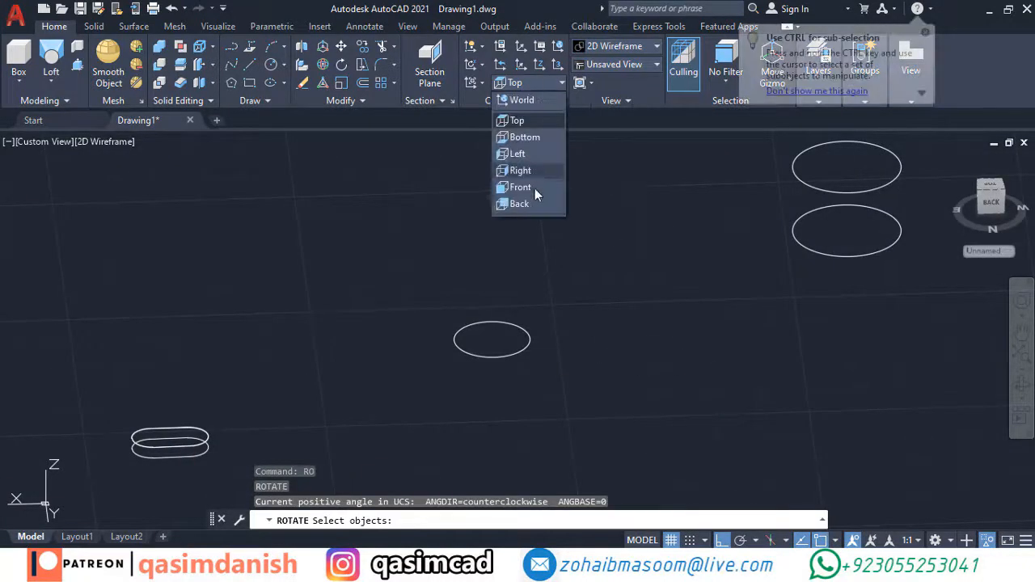
pyautogui.click(525, 335)
pyautogui.press('Return')
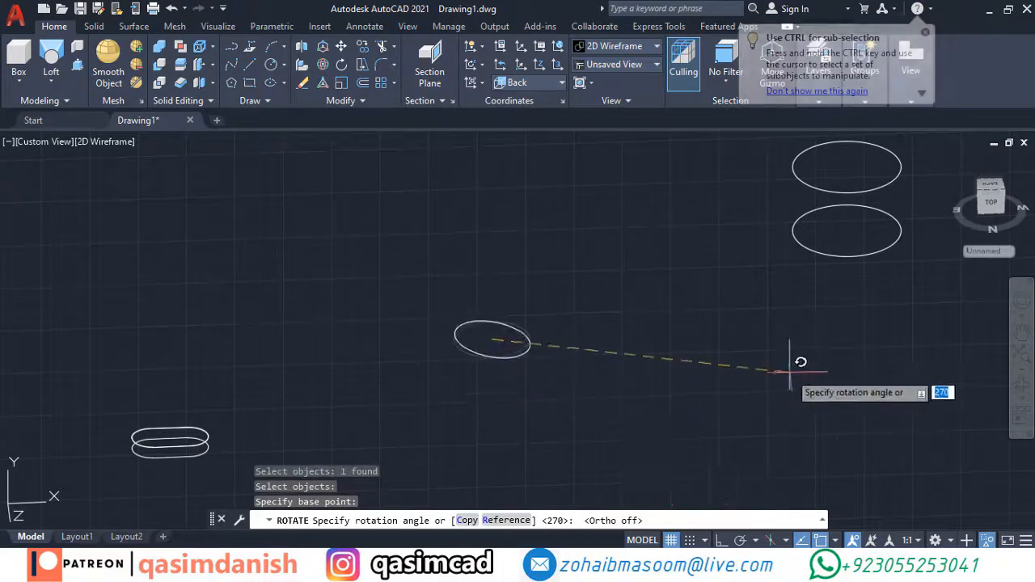
pyautogui.press('F8')
pyautogui.click(793, 377)
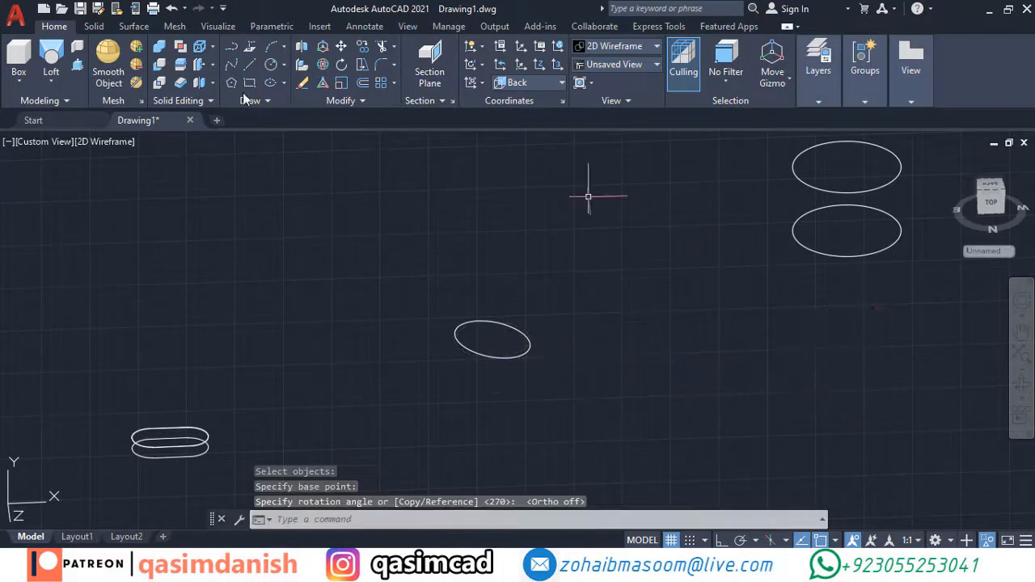
# Loft a solid from the upper slot through the tilted middle circle to the lower large circle
pyautogui.click(51, 57)
pyautogui.click(190, 432)
pyautogui.click(487, 357)
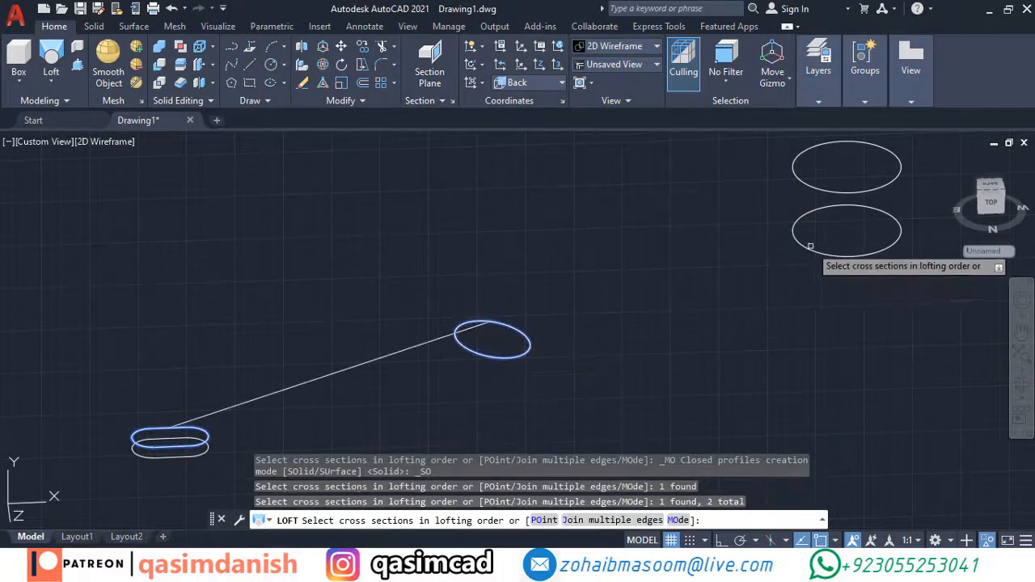
pyautogui.click(809, 246)
pyautogui.press('Return')
pyautogui.press('Return')
# Inspect the new loft in the Conceptual visual style and undo the style change and the loft
pyautogui.click(109, 142)
pyautogui.click(166, 198)
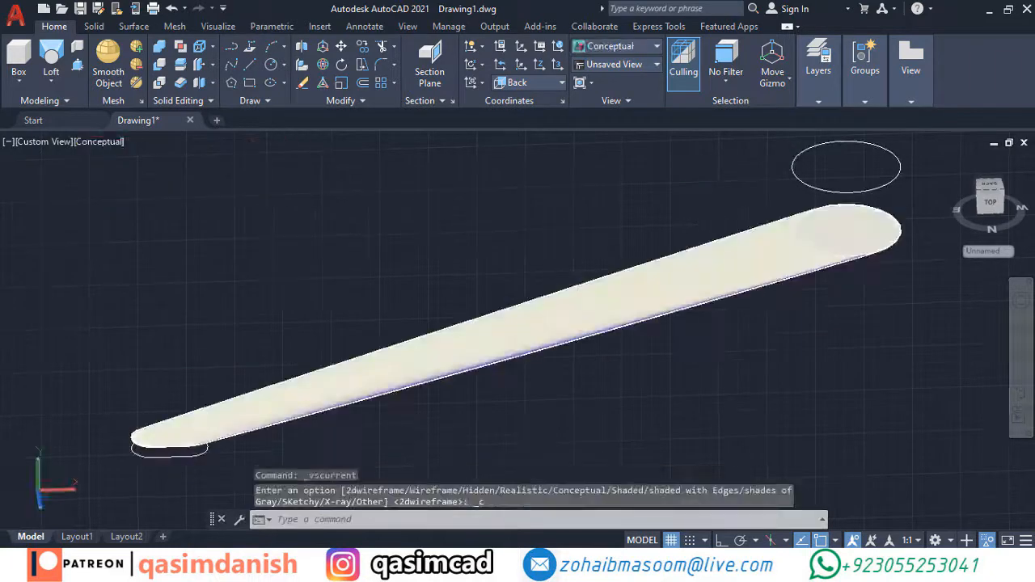
pyautogui.keyDown('shift'); pyautogui.moveTo(453, 259); pyautogui.dragTo(556, 252, button='middle'); pyautogui.keyUp('shift')
pyautogui.press('Escape')
pyautogui.hotkey('ctrl', 'z')
pyautogui.hotkey('ctrl', 'z')
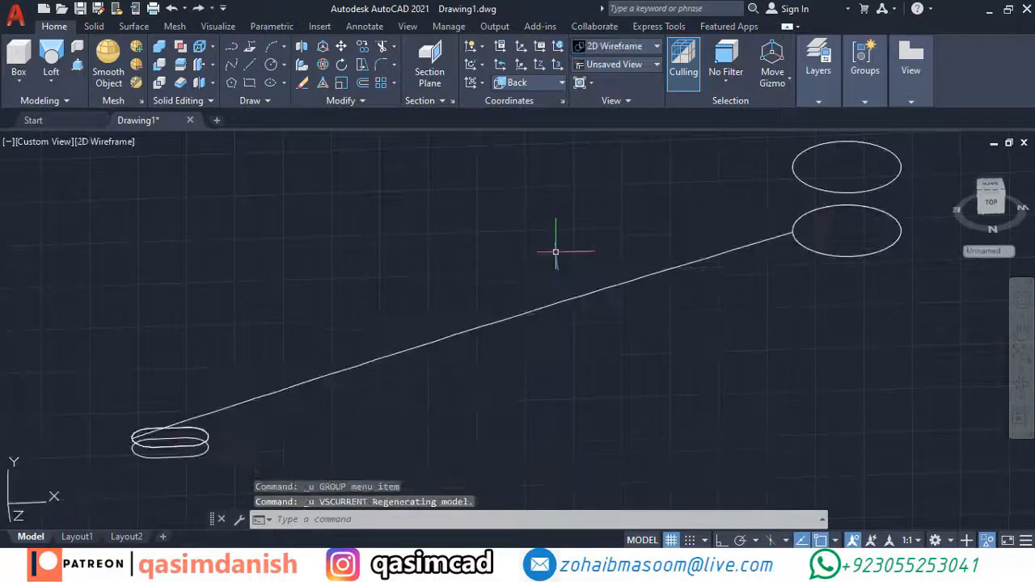
pyautogui.hotkey('ctrl', 'z')
# Rotate the lower large circle by about 352 degrees around its centre so it tilts like the middle circle
pyautogui.write('RO')
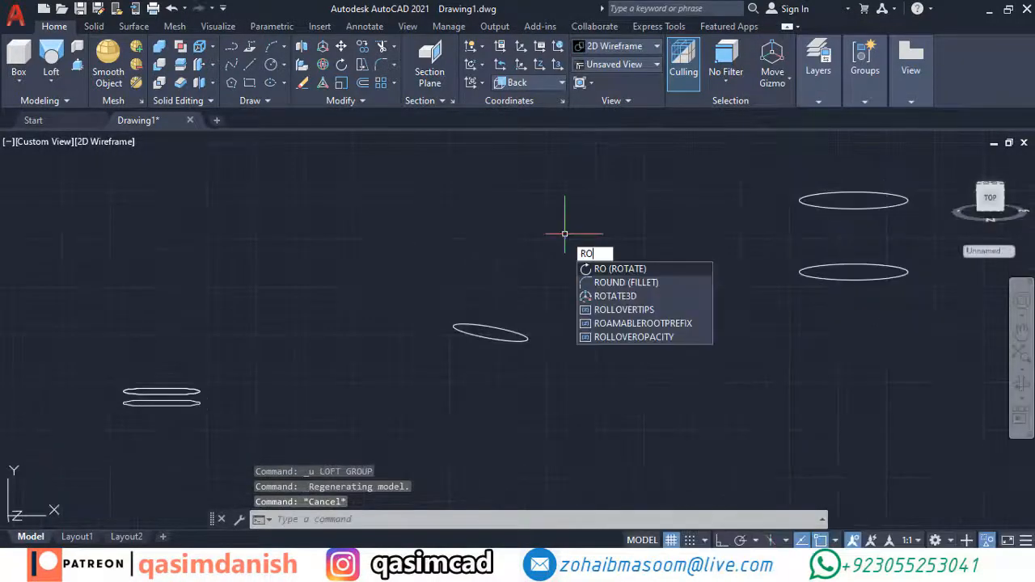
pyautogui.press('Return')
pyautogui.click(881, 279)
pyautogui.press('Return')
pyautogui.click(853, 272)
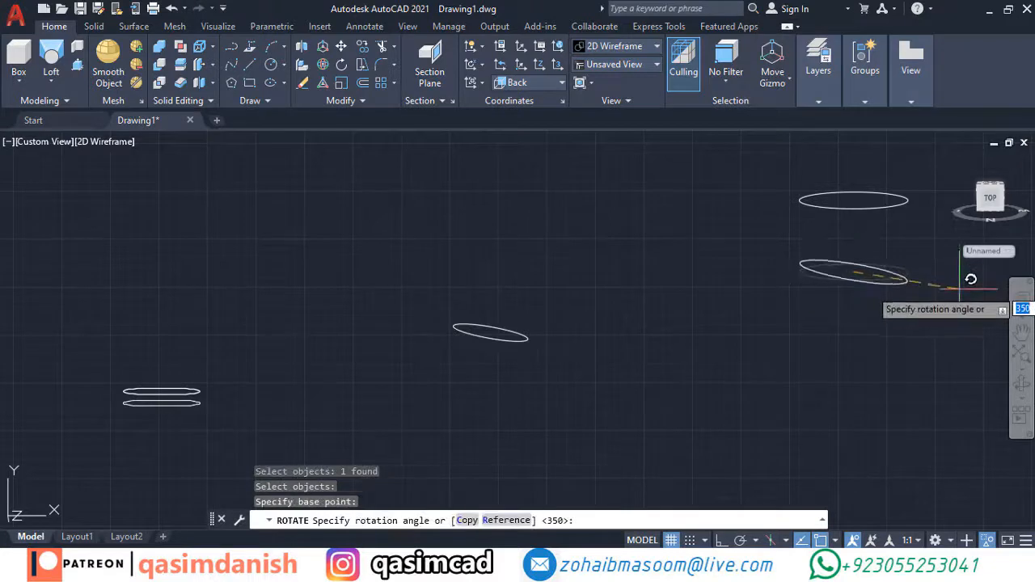
pyautogui.press('Return')
# Rotate one of the coincident upper slots slightly around its centre to tilt it like the circles
pyautogui.press('Return')
pyautogui.click(162, 387)
pyautogui.press('Return')
pyautogui.click(160, 392)
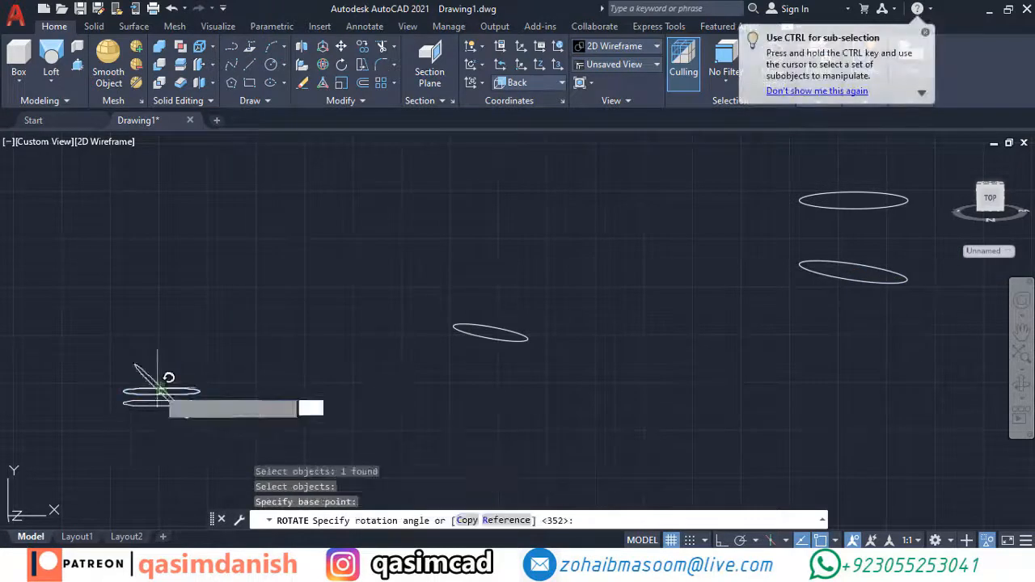
pyautogui.press('Return')
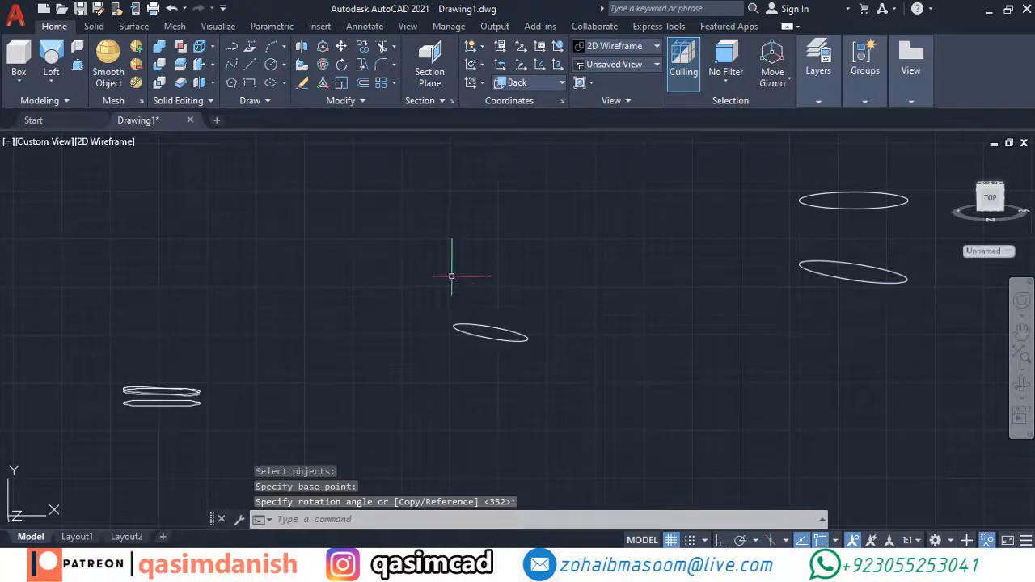
# Loft a solid from the tilted slot through the tilted middle circle to the tilted large circle
pyautogui.click(61, 57)
pyautogui.click(162, 393)
pyautogui.scroll(4, 145, 380)
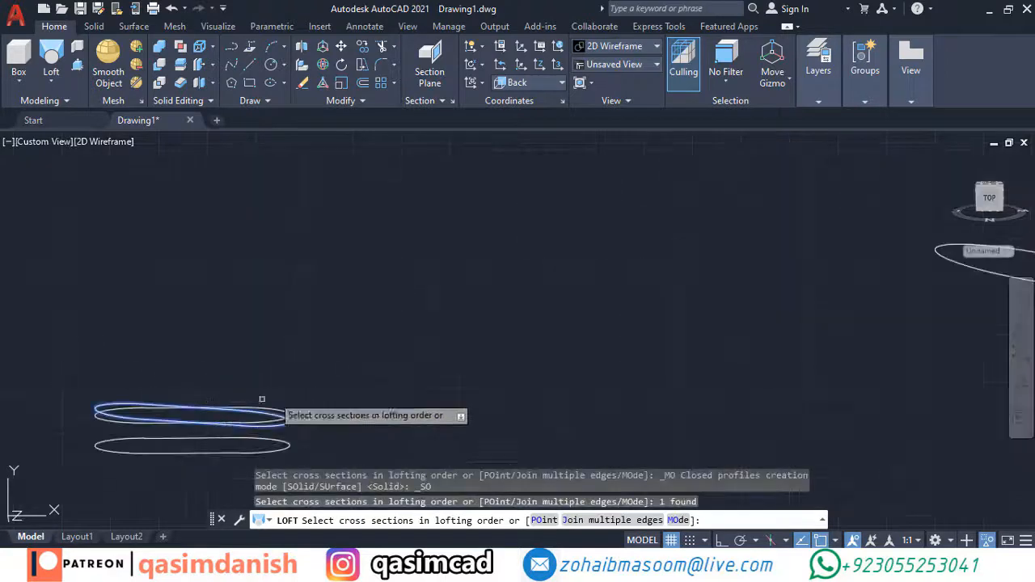
pyautogui.click(978, 272)
pyautogui.scroll(-3, 976, 273)
pyautogui.moveTo(952, 286); pyautogui.dragTo(898, 317, button='middle')
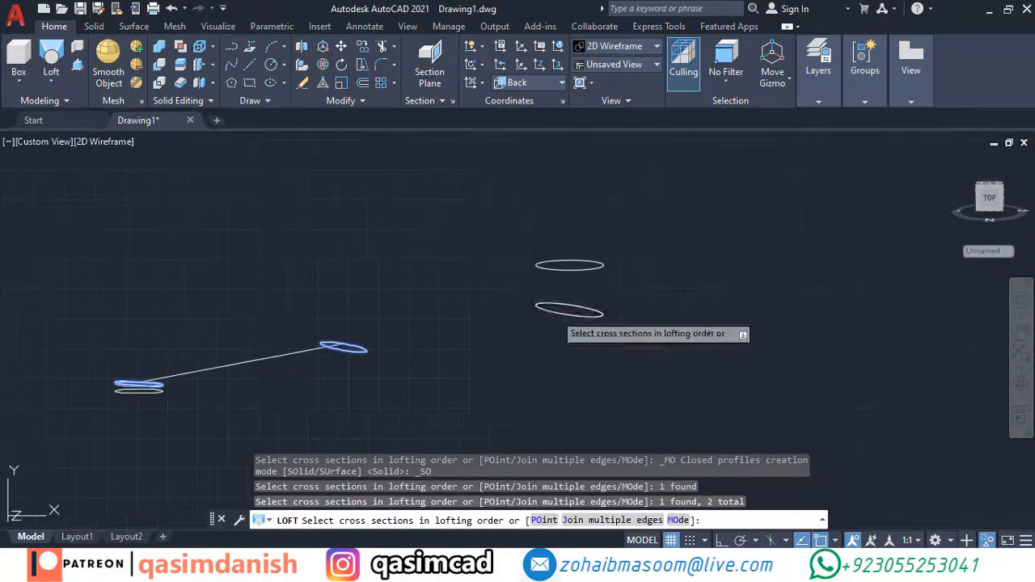
pyautogui.press('Return')
# Inspect the new loft in the Conceptual visual style and undo the style change
pyautogui.click(103, 142)
pyautogui.click(146, 194)
pyautogui.keyDown('shift'); pyautogui.moveTo(275, 356); pyautogui.dragTo(502, 361, button='middle'); pyautogui.keyUp('shift')
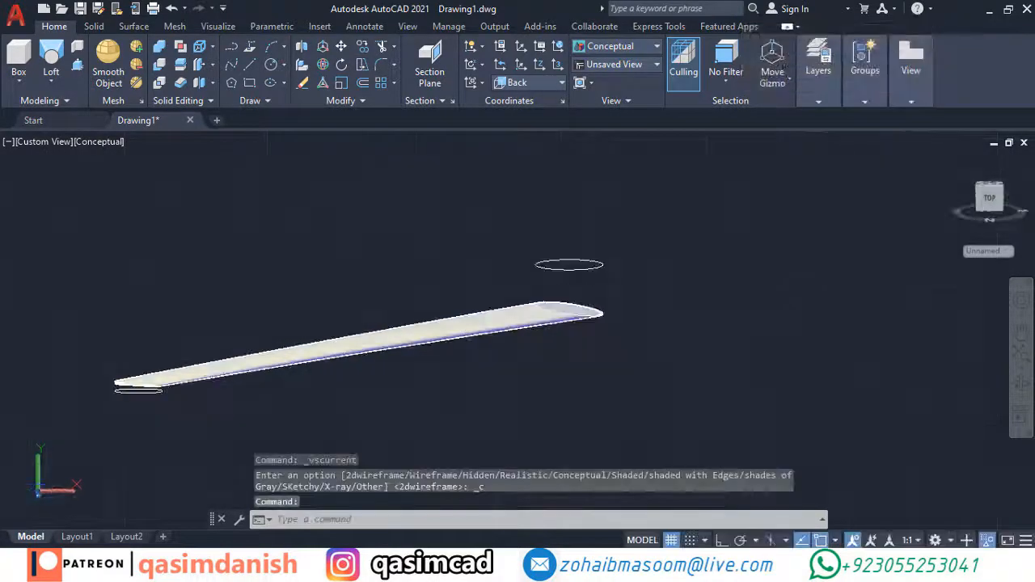
pyautogui.hotkey('ctrl', 'z')
pyautogui.hotkey('ctrl', 'z')
# Move the two flat slots together slightly down and away from the tilted slot
pyautogui.scroll(5, 138, 381)
pyautogui.write('m')
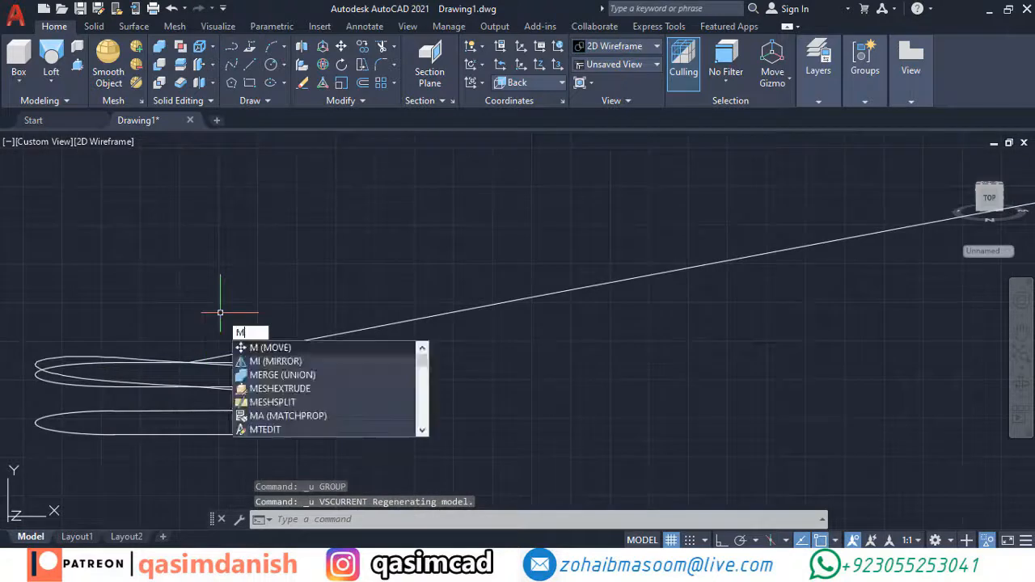
pyautogui.press('Return')
pyautogui.click(178, 454)
pyautogui.click(33, 366)
pyautogui.press('Return')
pyautogui.click(595, 311)
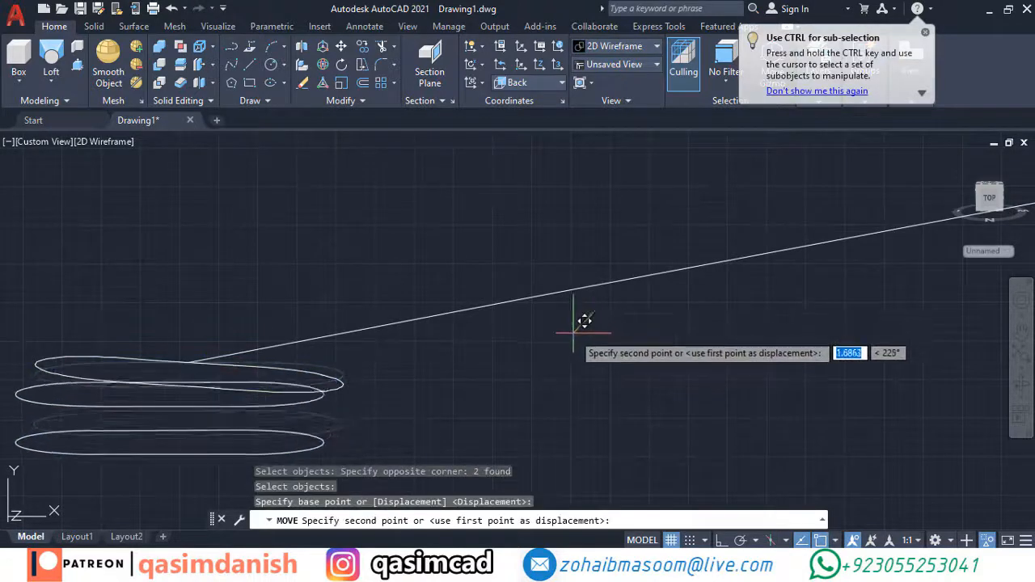
pyautogui.click(577, 340)
pyautogui.scroll(-2, 577, 340)
pyautogui.click(51, 59)
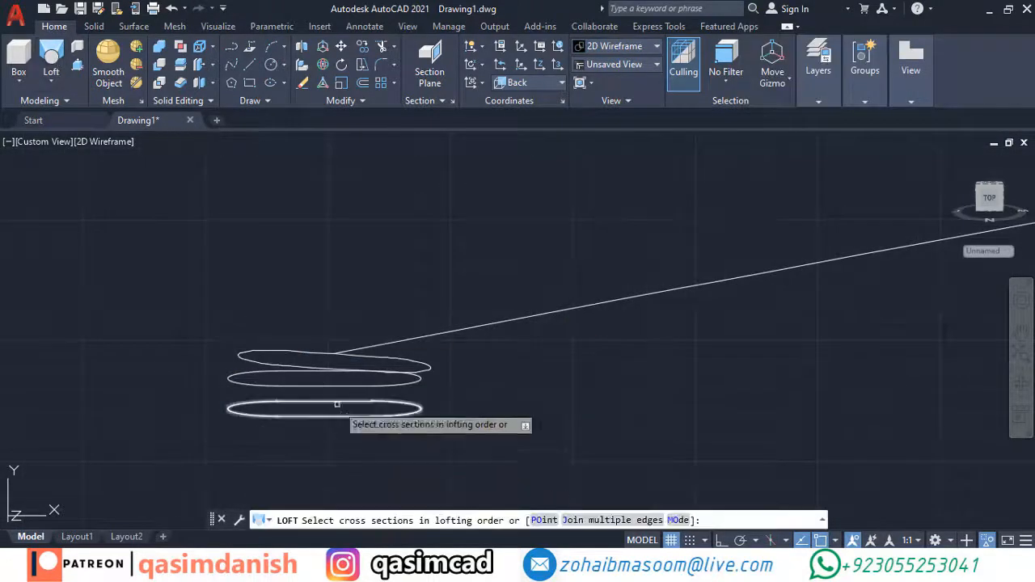
pyautogui.click(338, 402)
pyautogui.click(320, 373)
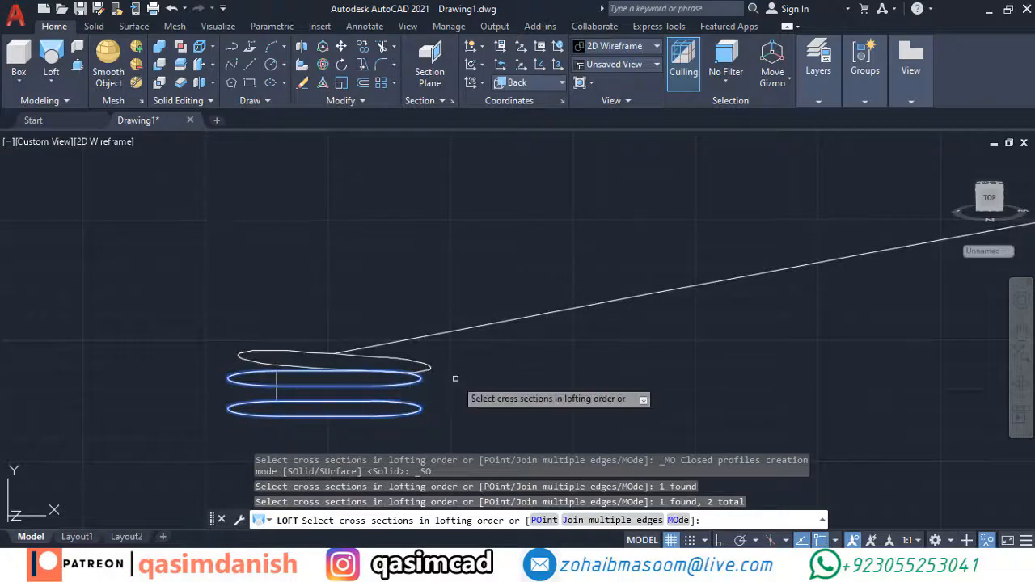
pyautogui.press('Escape')
pyautogui.write('co')
pyautogui.press('Return')
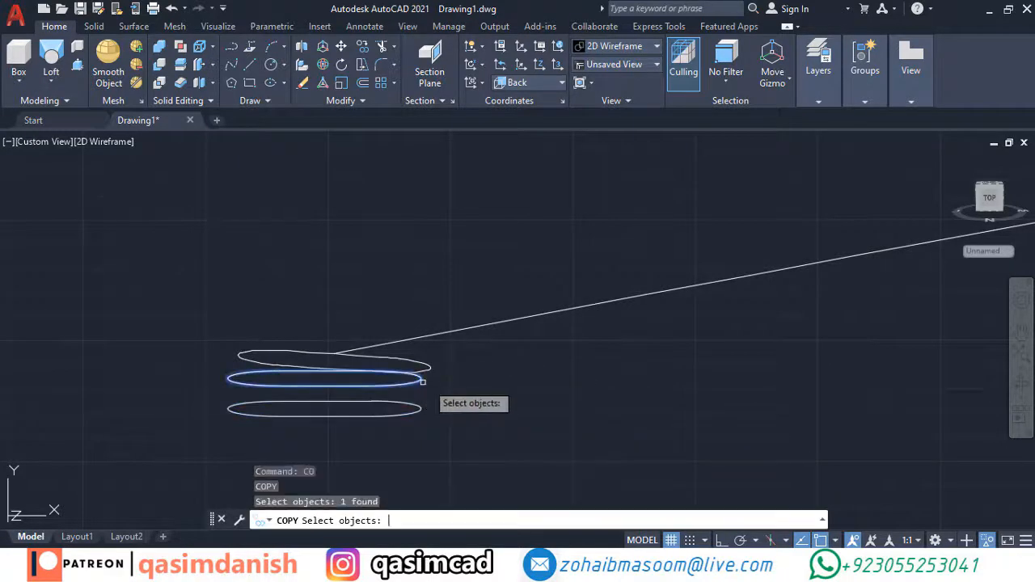
pyautogui.press('Return')
pyautogui.click(422, 379)
pyautogui.press('Escape')
pyautogui.press('Return')
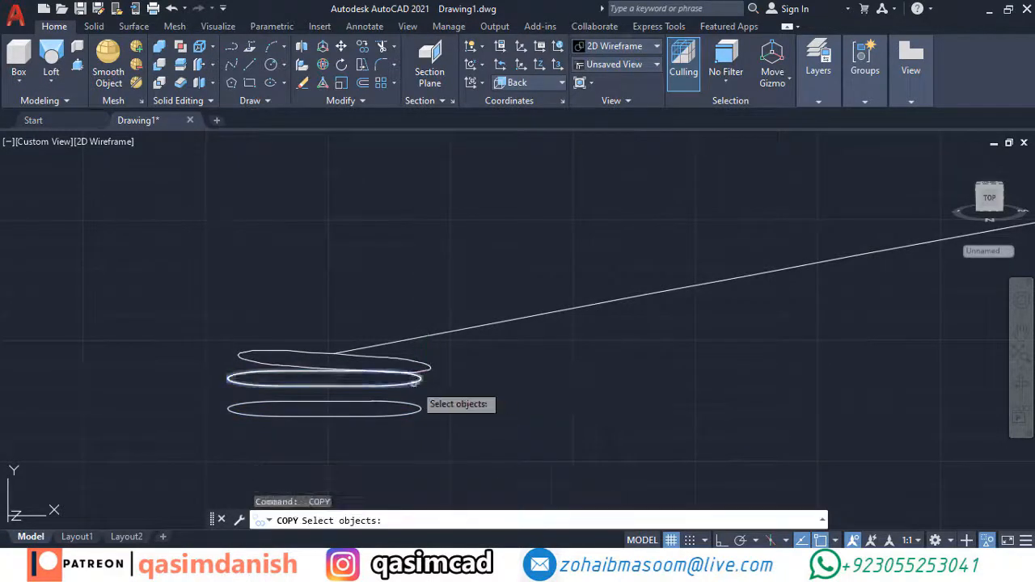
pyautogui.click(324, 373)
pyautogui.press('Return')
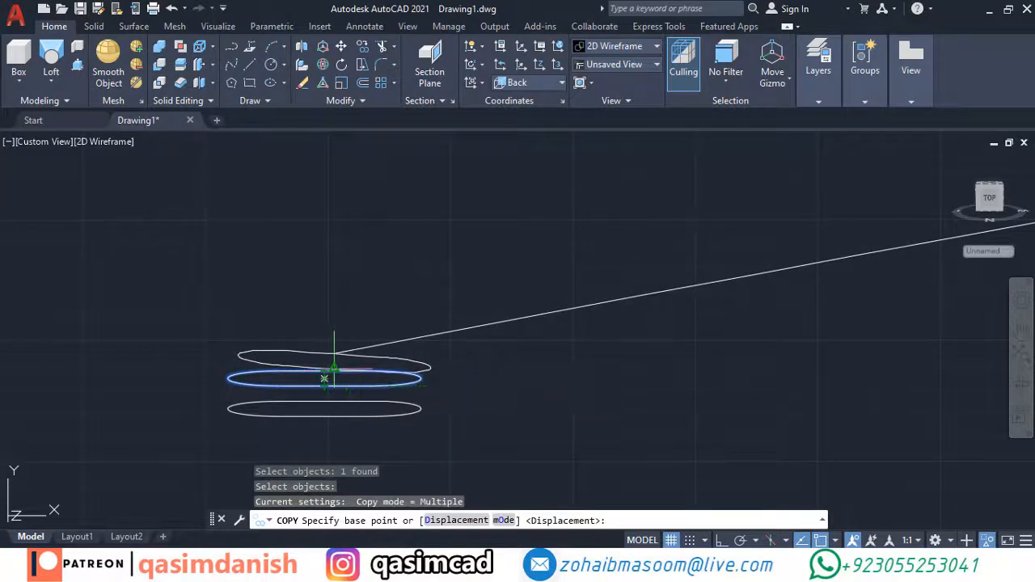
pyautogui.click(323, 378)
pyautogui.scroll(5, 342, 356)
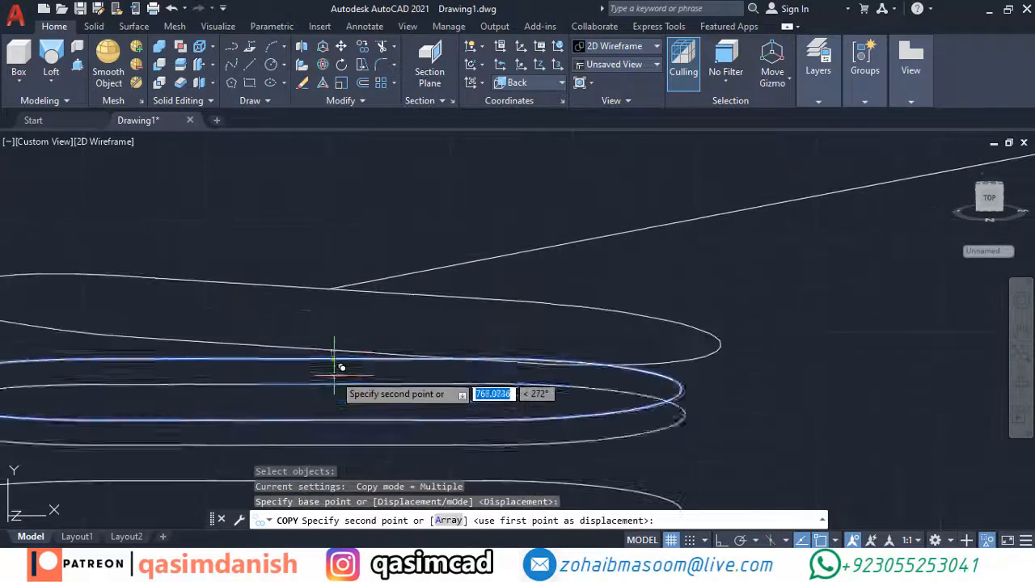
pyautogui.press('Escape')
# Copy the upper flat slot up onto the tilted slot at the narrow end of the loft
pyautogui.press('Return')
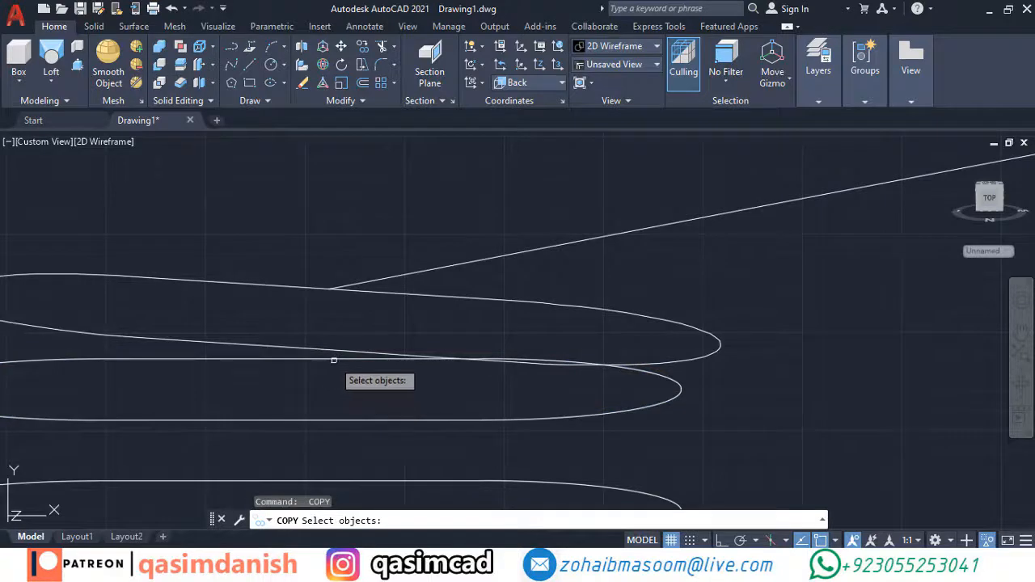
pyautogui.click(333, 360)
pyautogui.click(334, 405)
pyautogui.press('Return')
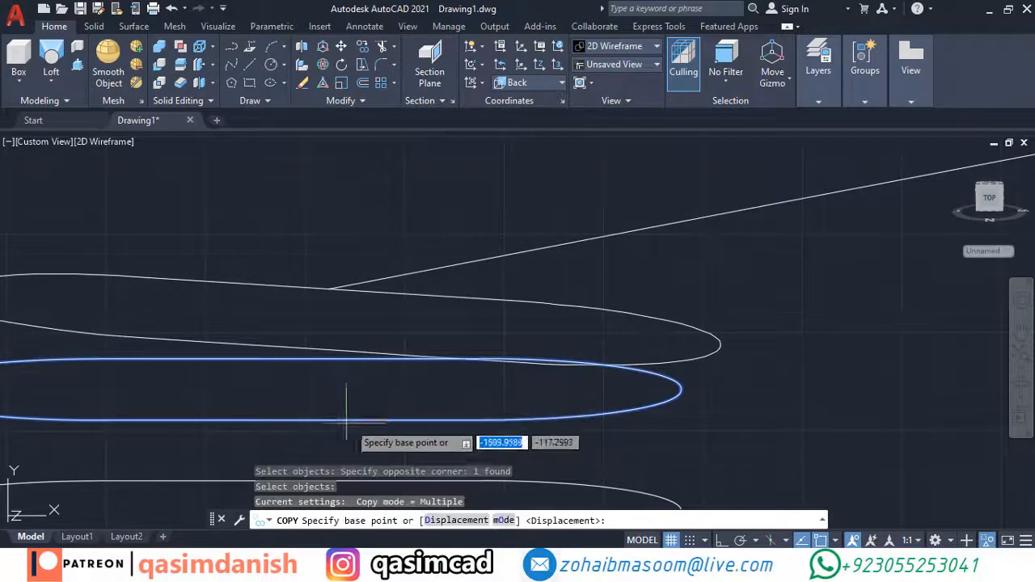
pyautogui.click(289, 419)
pyautogui.click(294, 388)
pyautogui.press('Escape')
pyautogui.scroll(-4, 607, 365)
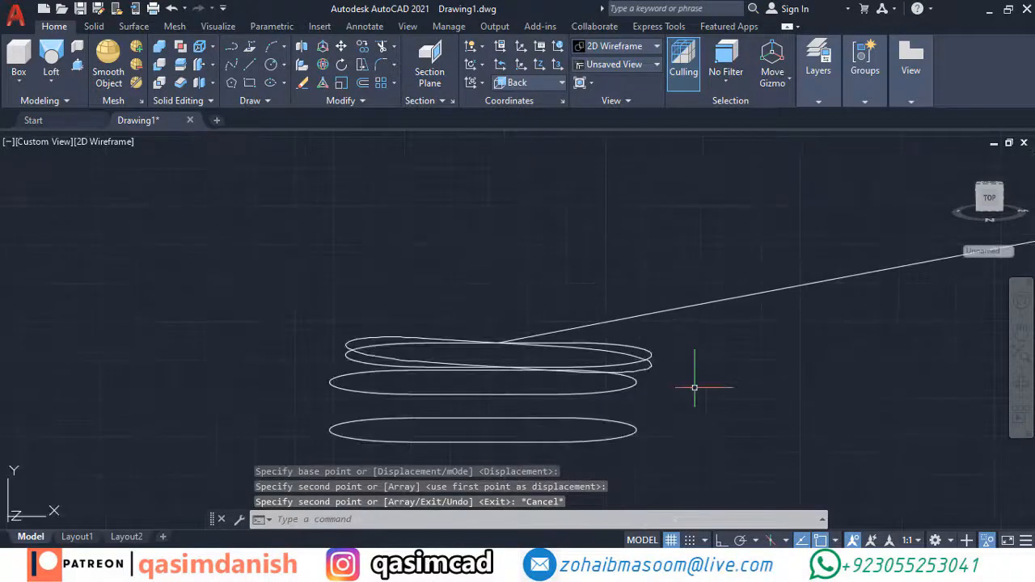
# Rotate the copied slot by about 356 degrees around its centre so it aligns with the tilted slot
pyautogui.write('ro')
pyautogui.press('Return')
pyautogui.click(652, 357)
pyautogui.press('Return')
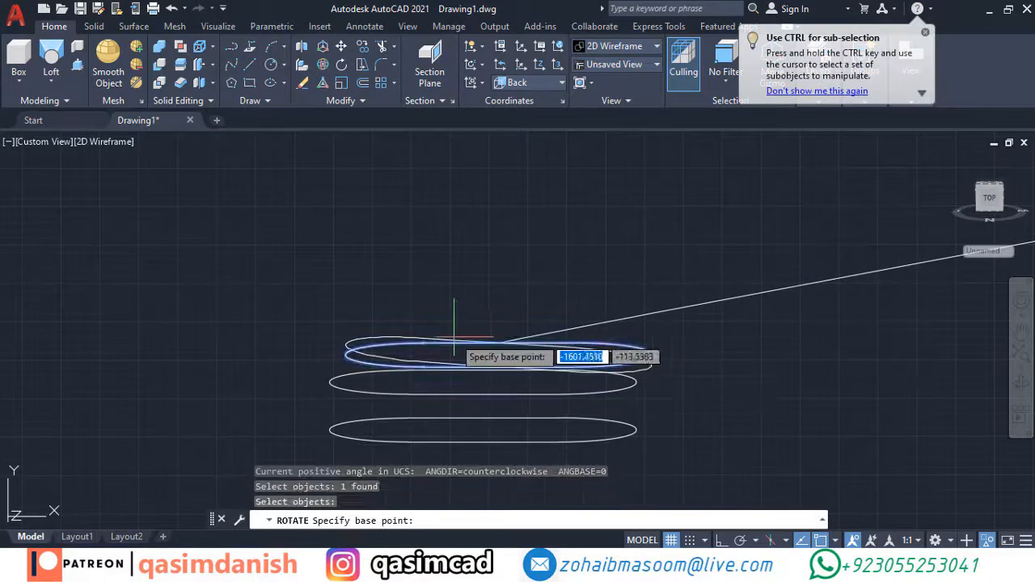
pyautogui.click(499, 354)
pyautogui.click(850, 379)
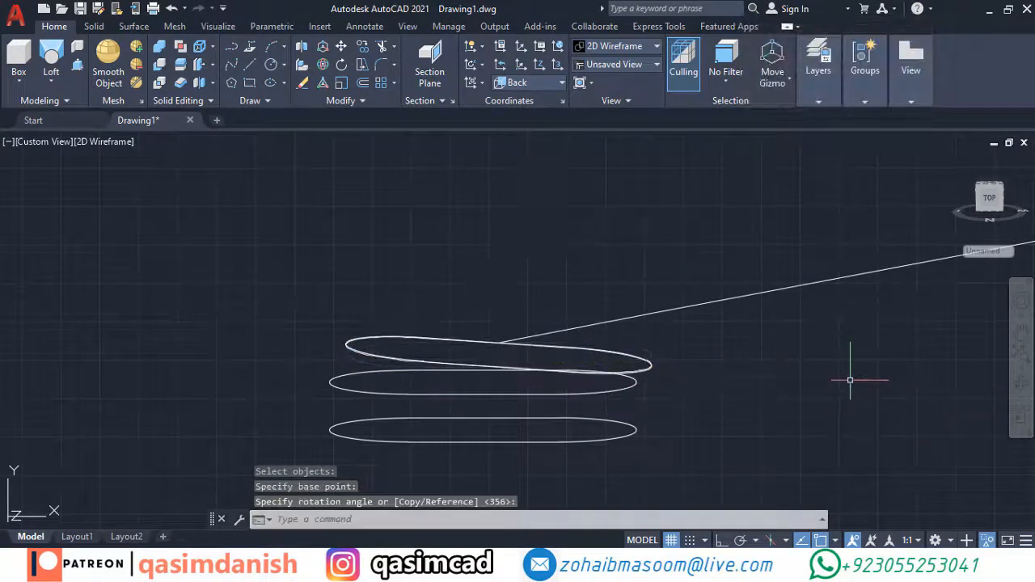
# Loft a solid from the lower flat slot through the upper flat slot to the tilted slot
pyautogui.click(68, 55)
pyautogui.click(423, 419)
pyautogui.click(485, 371)
pyautogui.click(461, 362)
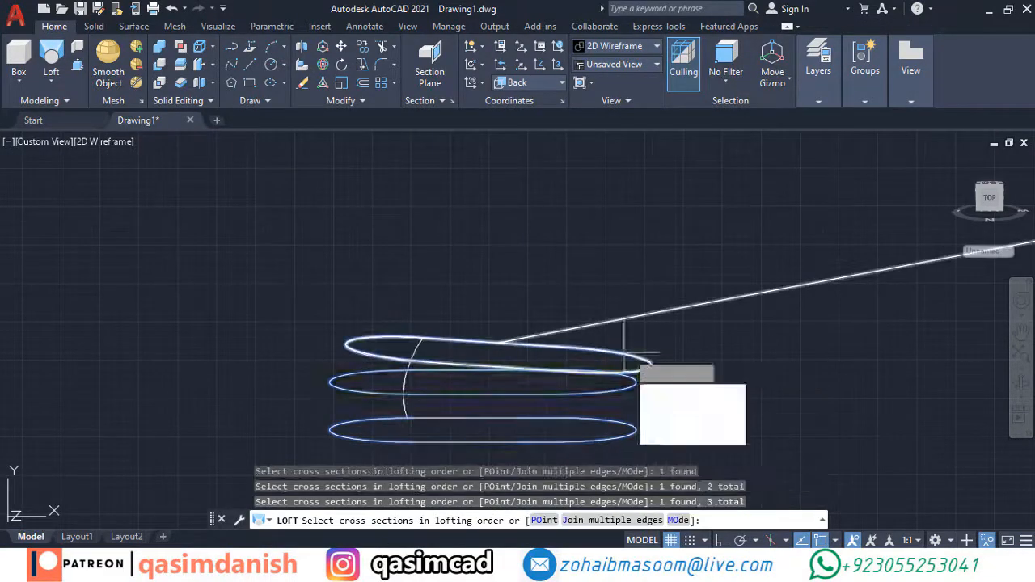
pyautogui.press('Return')
# Inspect the slot-end loft in the Conceptual visual style and return to 2D Wireframe
pyautogui.click(104, 141)
pyautogui.click(143, 196)
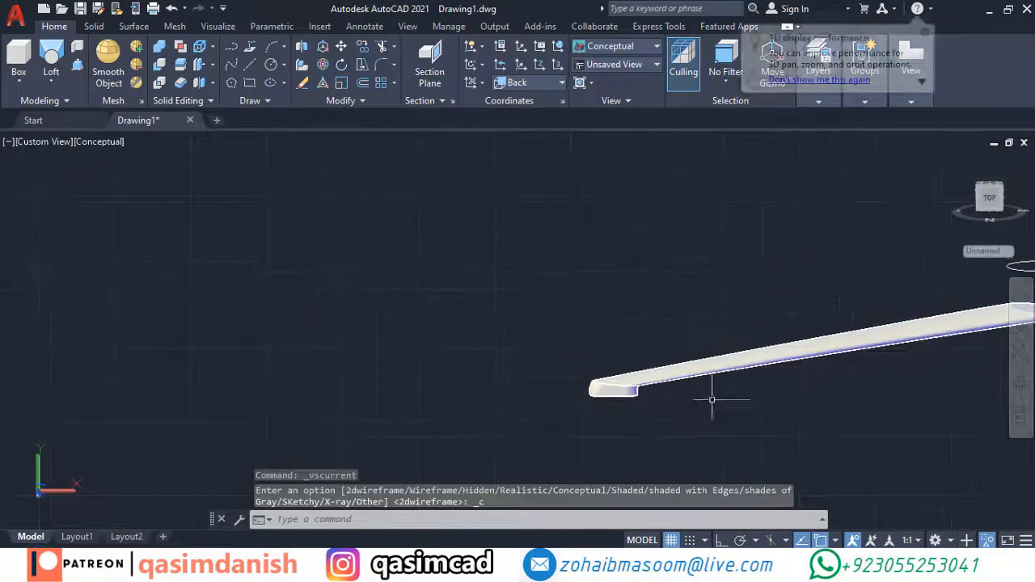
pyautogui.moveTo(777, 385)
pyautogui.mouseDown(button='middle')
pyautogui.moveTo(457, 432)
pyautogui.moveTo(366, 432)
pyautogui.mouseUp(button='middle')
pyautogui.scroll(3, 698, 332)
pyautogui.click(107, 143)
pyautogui.click(144, 178)
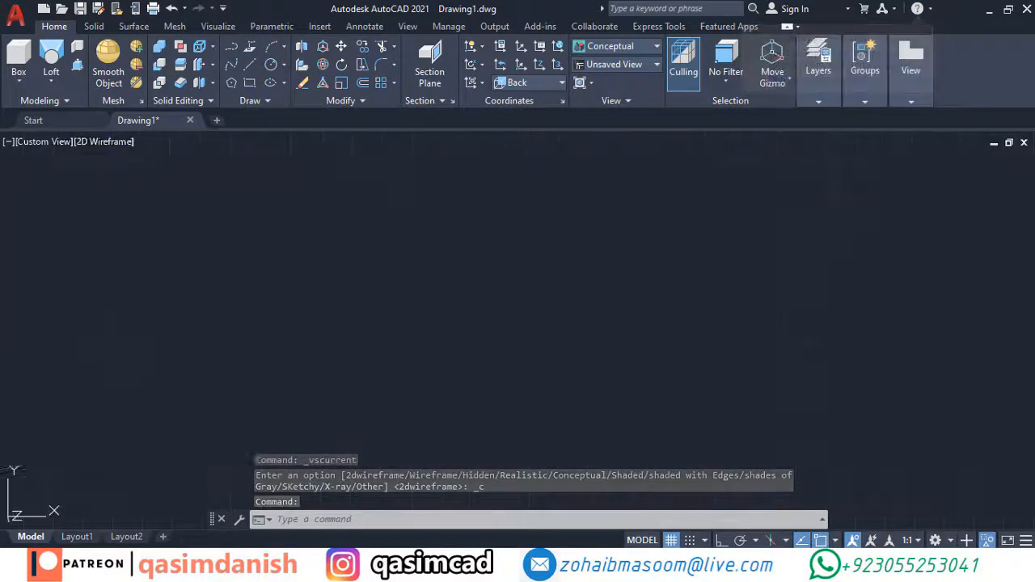
pyautogui.press('Escape')
pyautogui.write('co')
pyautogui.press('Return')
pyautogui.click(574, 211)
pyautogui.press('Return')
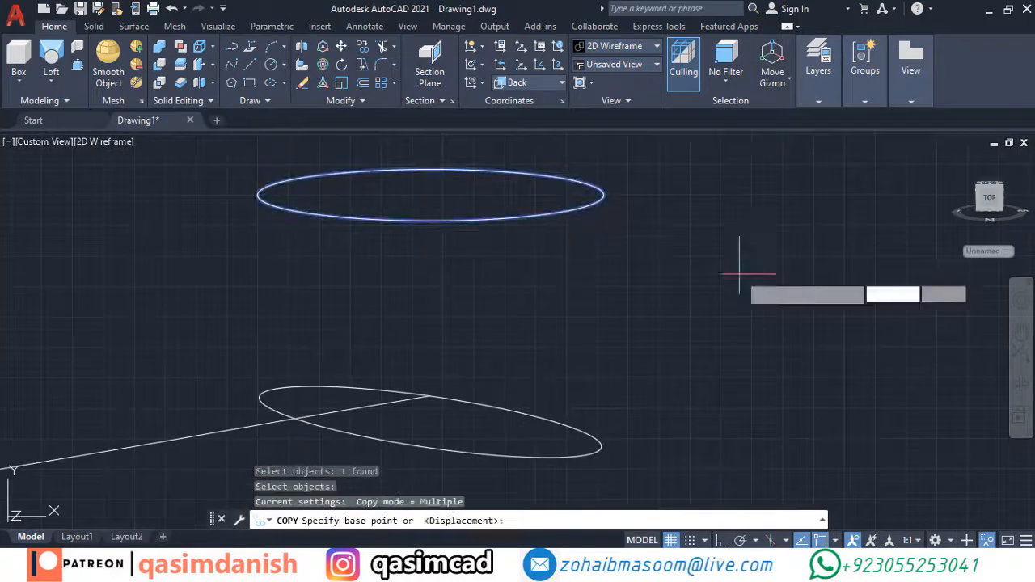
pyautogui.click(430, 194)
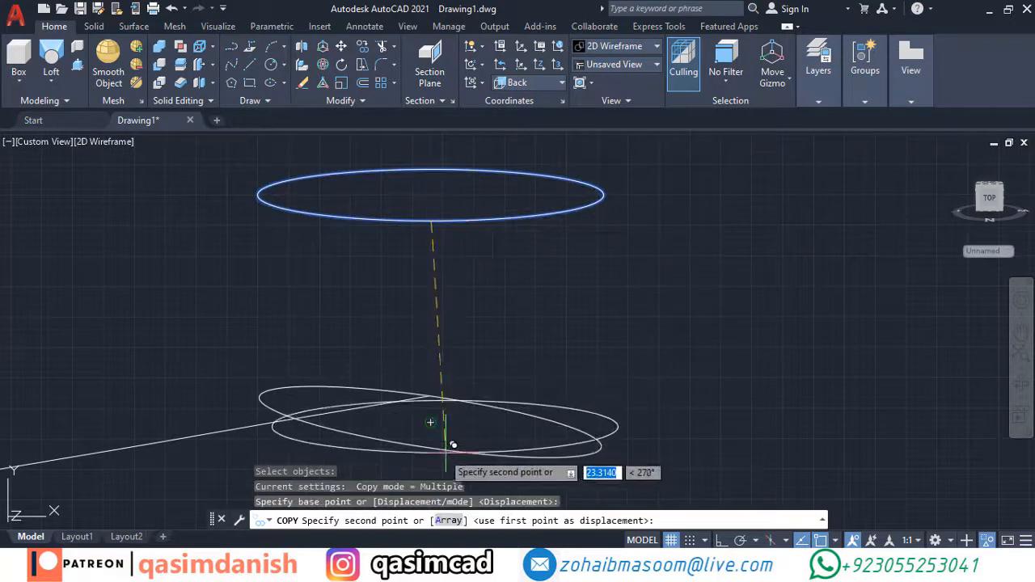
pyautogui.press('Escape')
# Copy the flat large circle by its centre onto the centre of the tilted large circle
pyautogui.press('Return')
pyautogui.click(440, 217)
pyautogui.click(439, 238)
pyautogui.press('Return')
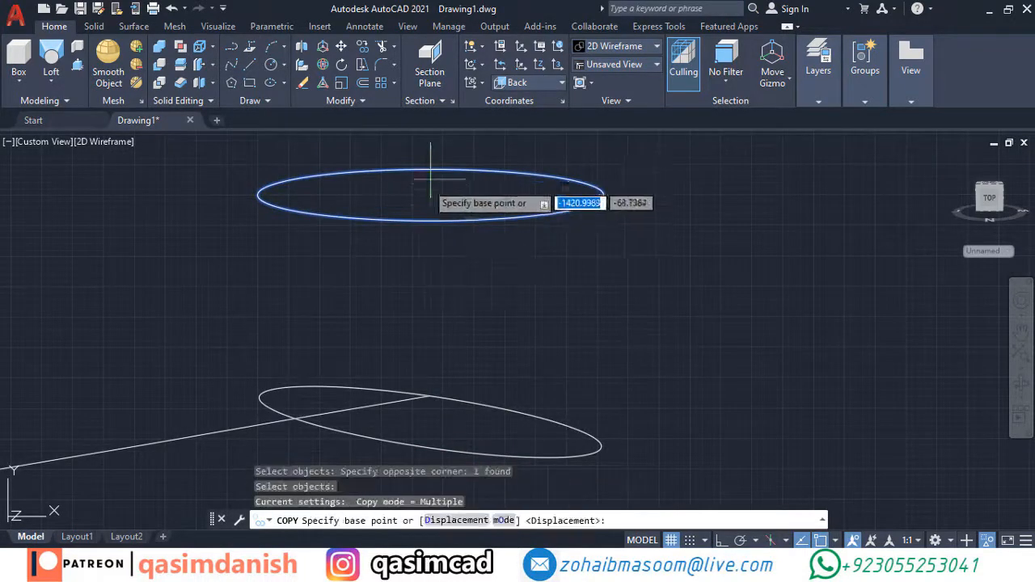
pyautogui.click(430, 194)
pyautogui.click(433, 423)
pyautogui.press('Return')
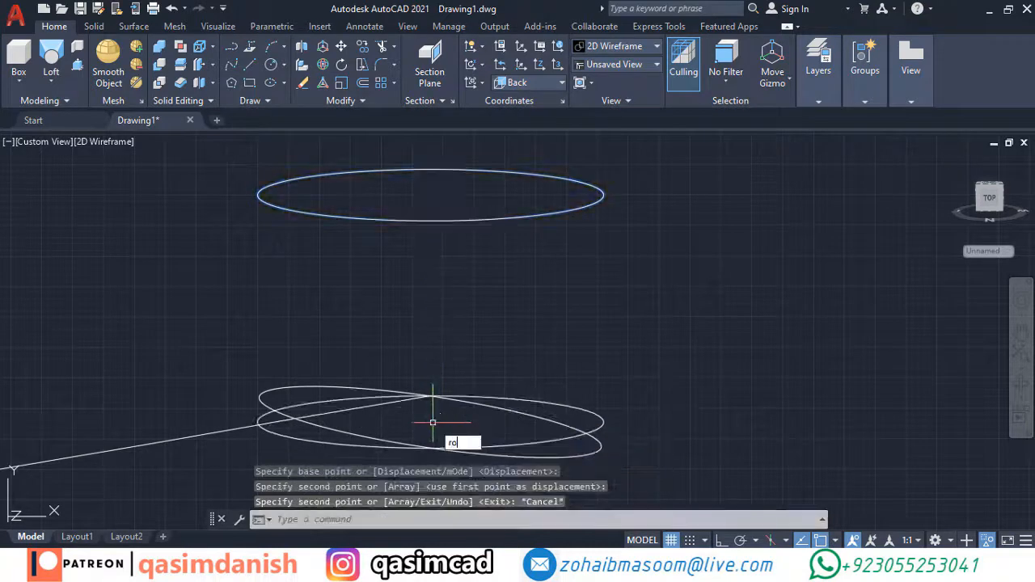
# Rotate the copied large circle so it coincides with the tilted circle at the loft's end
pyautogui.write('ro')
pyautogui.press('Return')
pyautogui.click(535, 400)
pyautogui.press('Return')
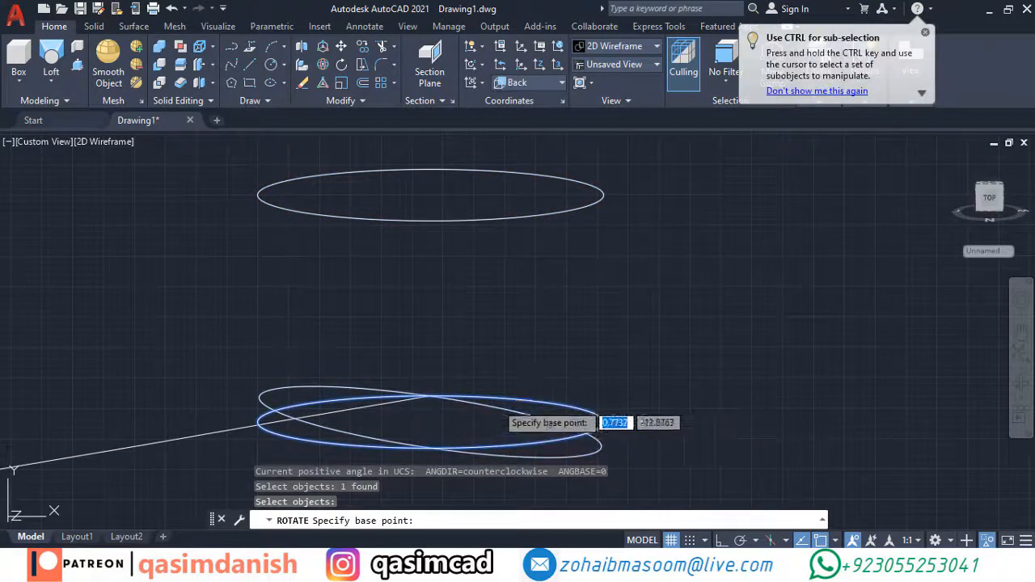
pyautogui.click(506, 453)
pyautogui.click(738, 465)
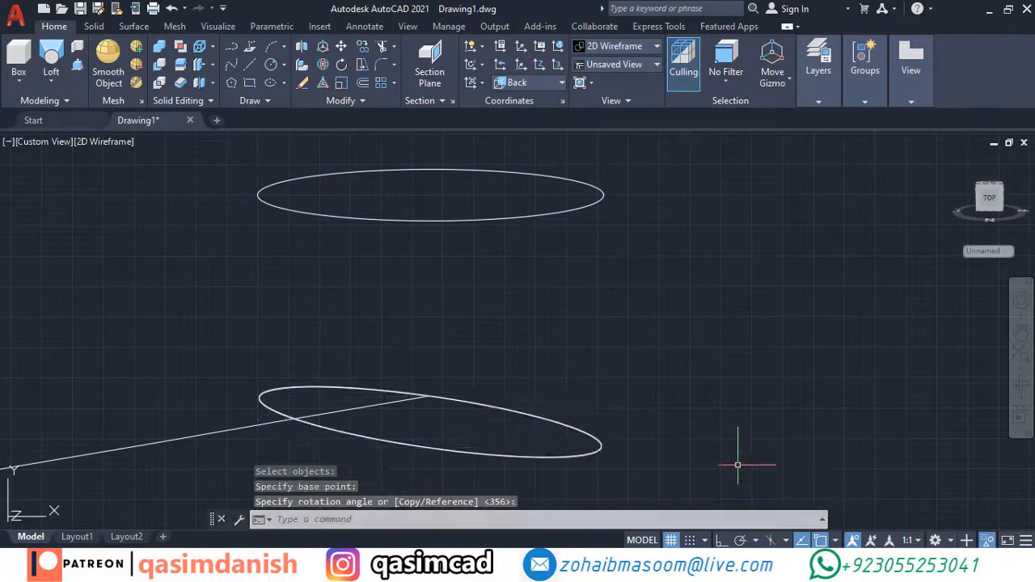
# Copy the flat large circle straight down with Ortho on, placing it just above the tilted circle
pyautogui.write('co')
pyautogui.press('Return')
pyautogui.click(516, 183)
pyautogui.press('Return')
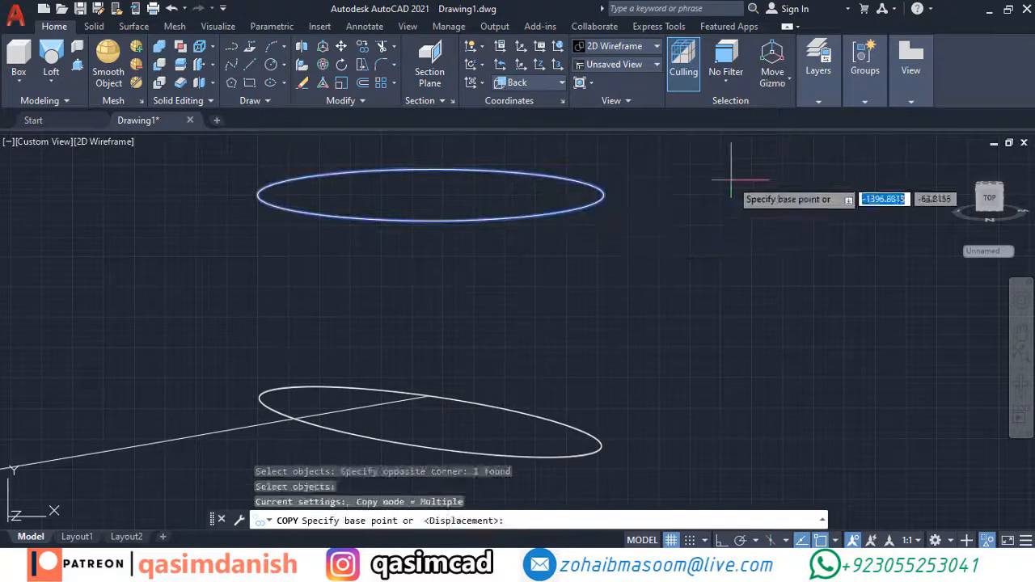
pyautogui.click(734, 181)
pyautogui.press('F8')
pyautogui.press('Escape')
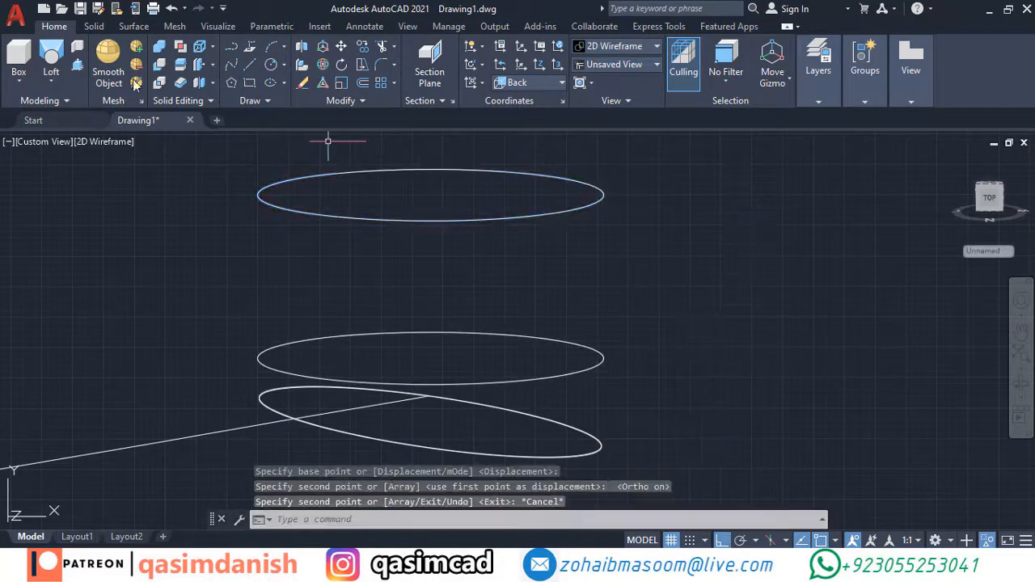
# Loft a solid from the tilted large circle through the intermediate flat circle to the upper flat circle
pyautogui.click(51, 58)
pyautogui.click(333, 389)
pyautogui.click(381, 382)
pyautogui.click(414, 222)
pyautogui.press('Return')
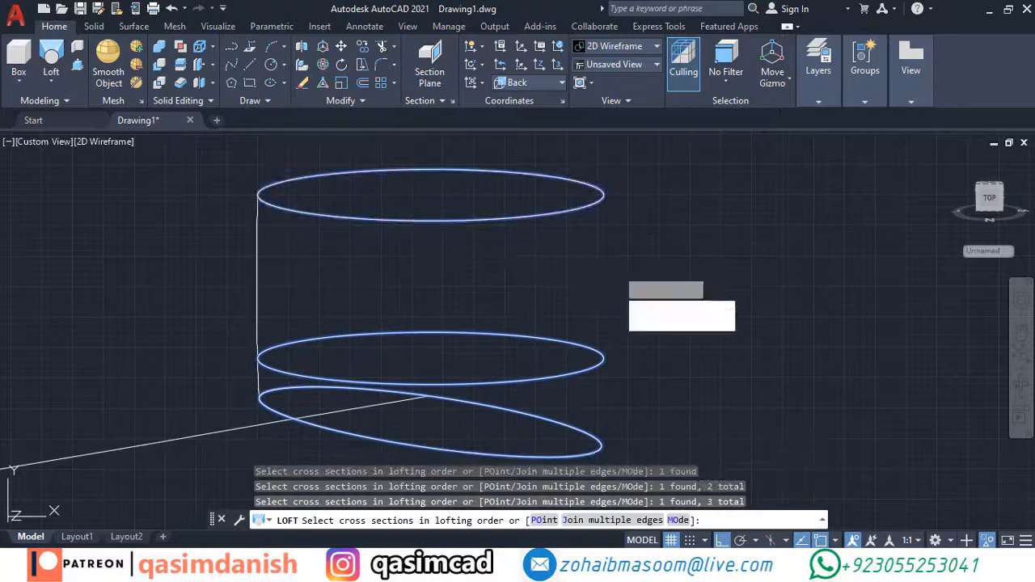
pyautogui.press('Return')
# Show the leg from the Top view in the Conceptual visual style, turned so it runs lengthwise
pyautogui.scroll(-11, 617, 269)
pyautogui.keyDown('shift'); pyautogui.moveTo(752, 271); pyautogui.dragTo(750, 347, button='middle'); pyautogui.keyUp('shift')
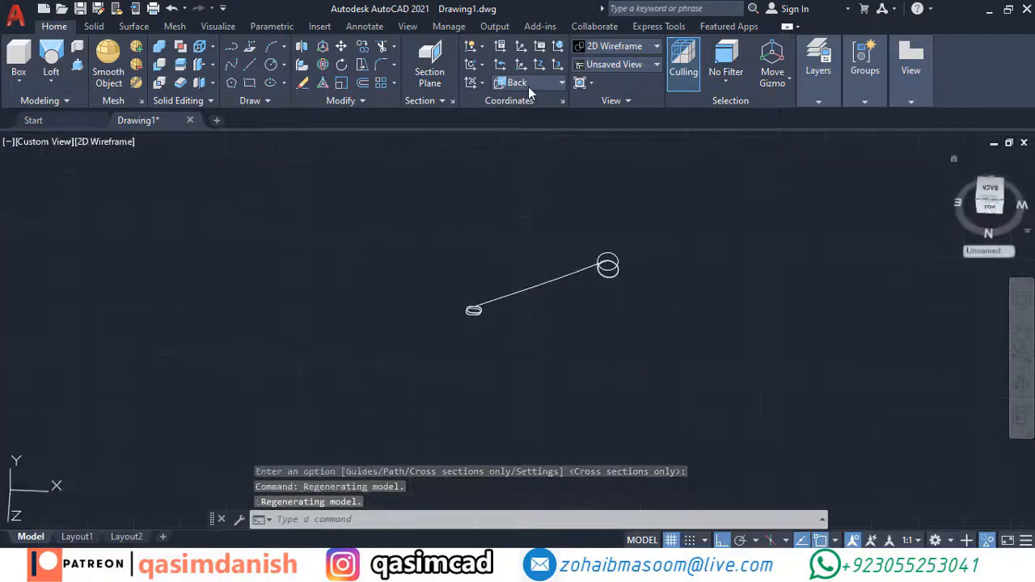
pyautogui.click(991, 191)
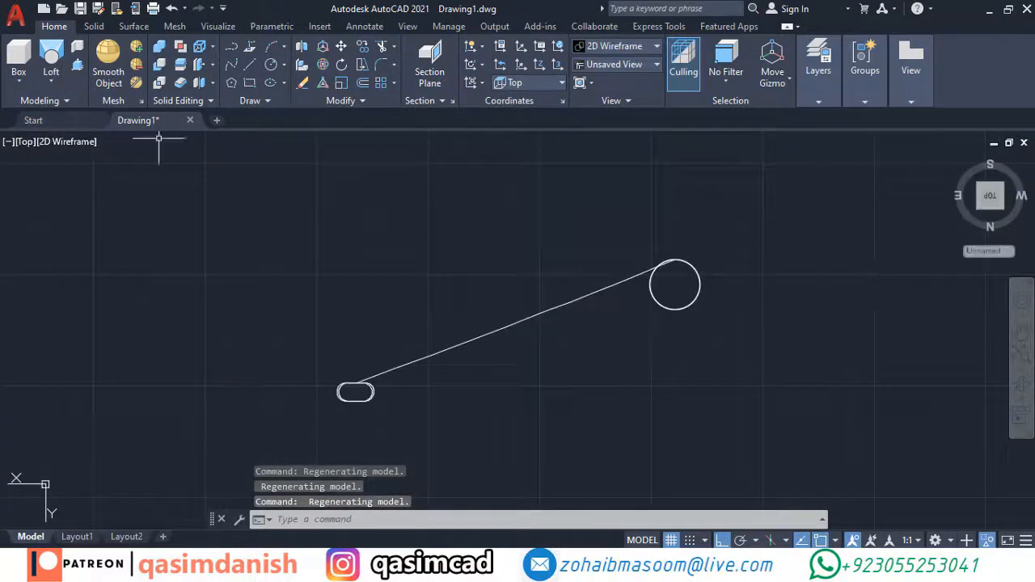
pyautogui.keyDown('shift'); pyautogui.moveTo(656, 409); pyautogui.dragTo(566, 376, button='middle'); pyautogui.keyUp('shift')
pyautogui.keyDown('shift'); pyautogui.moveTo(518, 329); pyautogui.dragTo(762, 237, button='middle'); pyautogui.keyUp('shift')
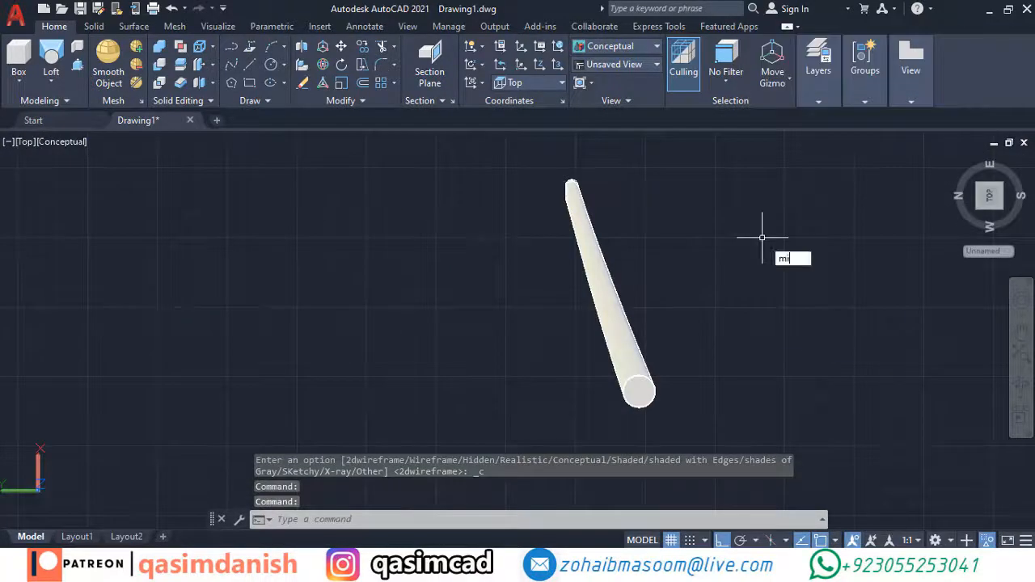
# Union the three lofted solids into one leg
pyautogui.press('Return')
pyautogui.press('Escape')
pyautogui.press('Return')
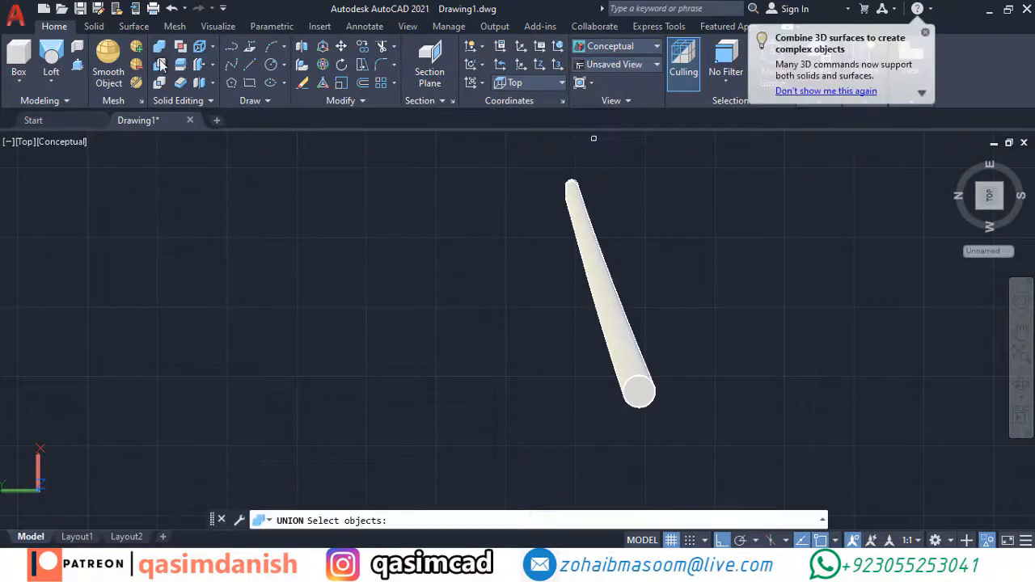
pyautogui.click(708, 162)
pyautogui.click(441, 423)
pyautogui.press('Return')
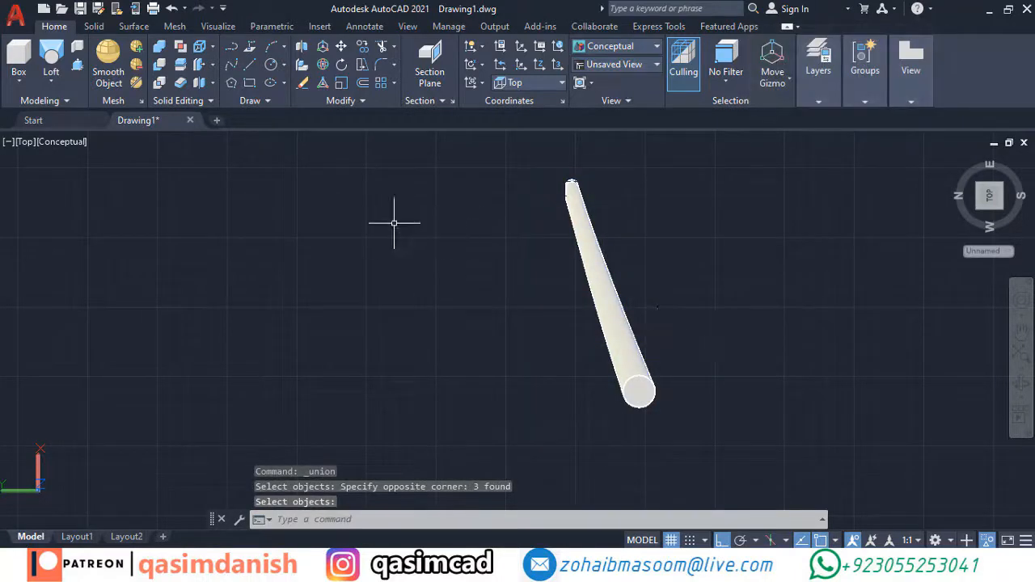
pyautogui.write('MI')
pyautogui.press('Return')
pyautogui.click(624, 194)
pyautogui.click(519, 308)
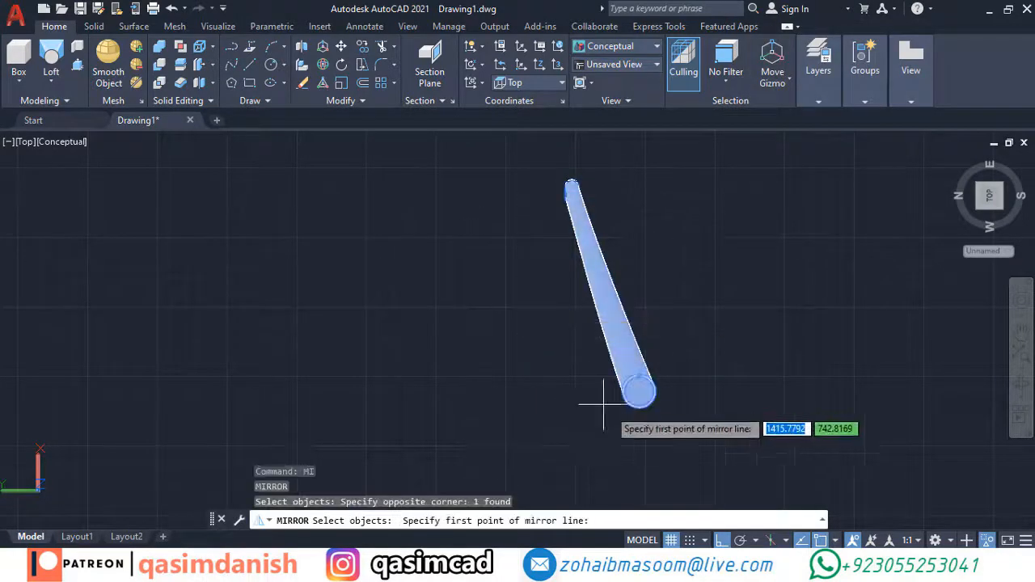
pyautogui.scroll(2, 628, 397)
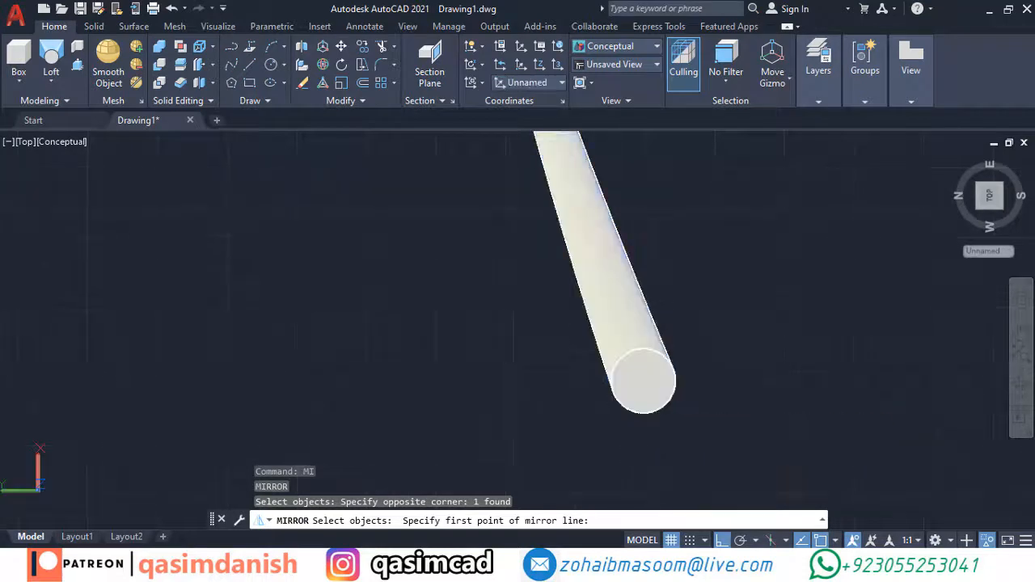
pyautogui.press('Escape')
# Switch to the 2D Wireframe visual style and mirror the leg lengthwise about the large circle's centre, keeping the original
pyautogui.click(41, 142)
pyautogui.click(74, 175)
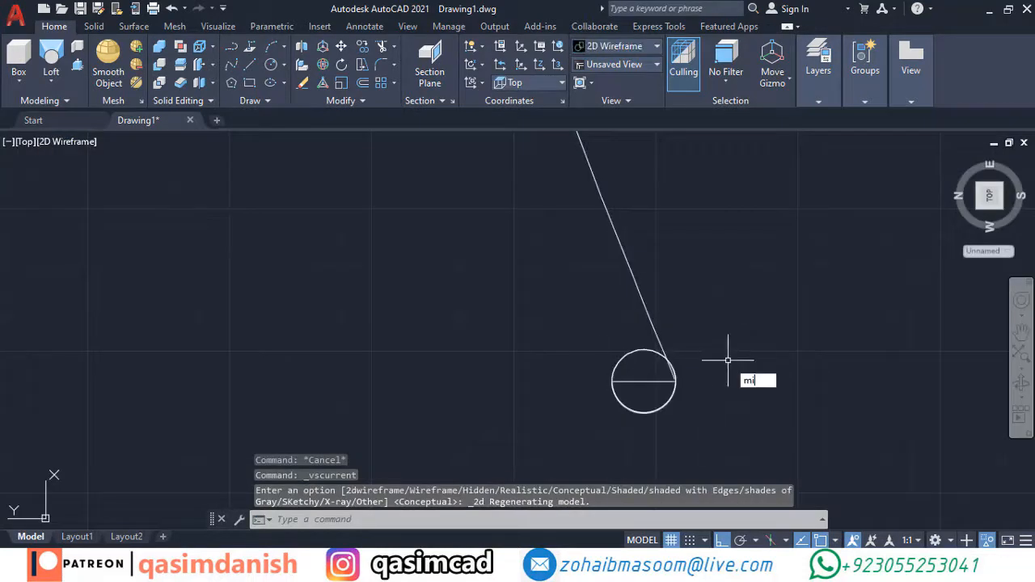
pyautogui.write('mi')
pyautogui.press('Return')
pyautogui.click(668, 370)
pyautogui.click(644, 381)
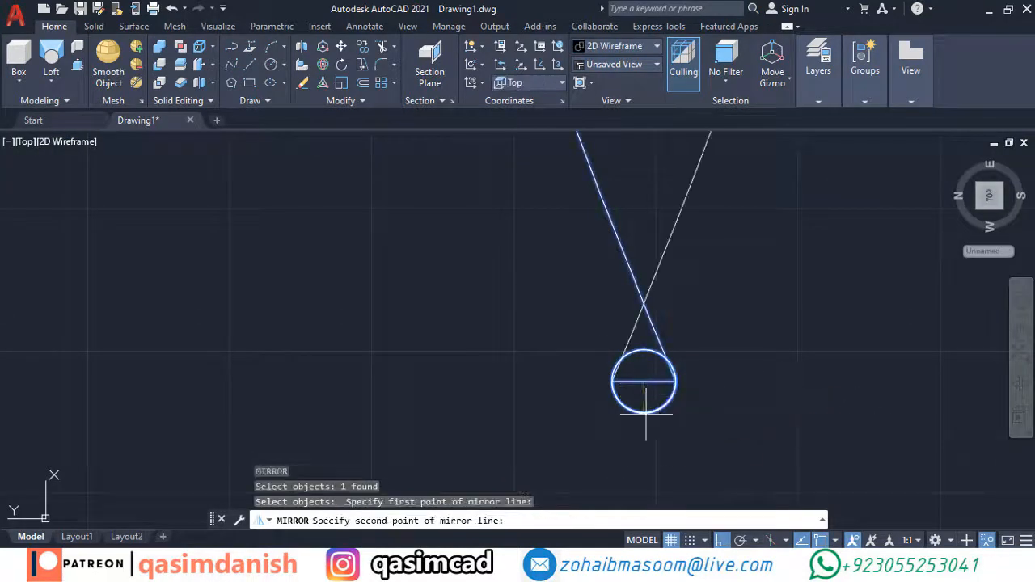
pyautogui.click(648, 439)
pyautogui.press('Return')
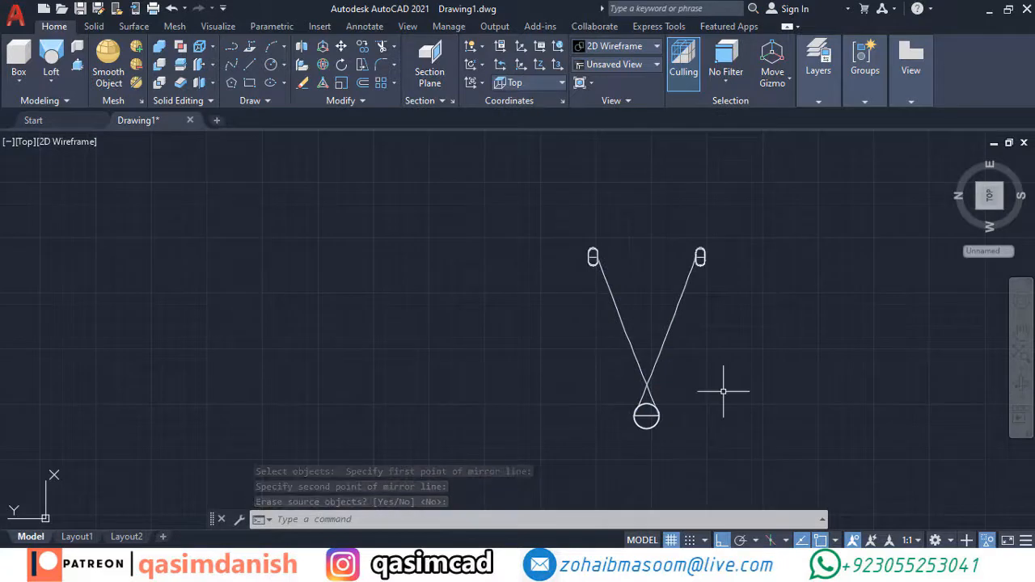
# Union the original leg and its mirrored copy into one V-shaped solid
pyautogui.click(169, 51)
pyautogui.click(732, 243)
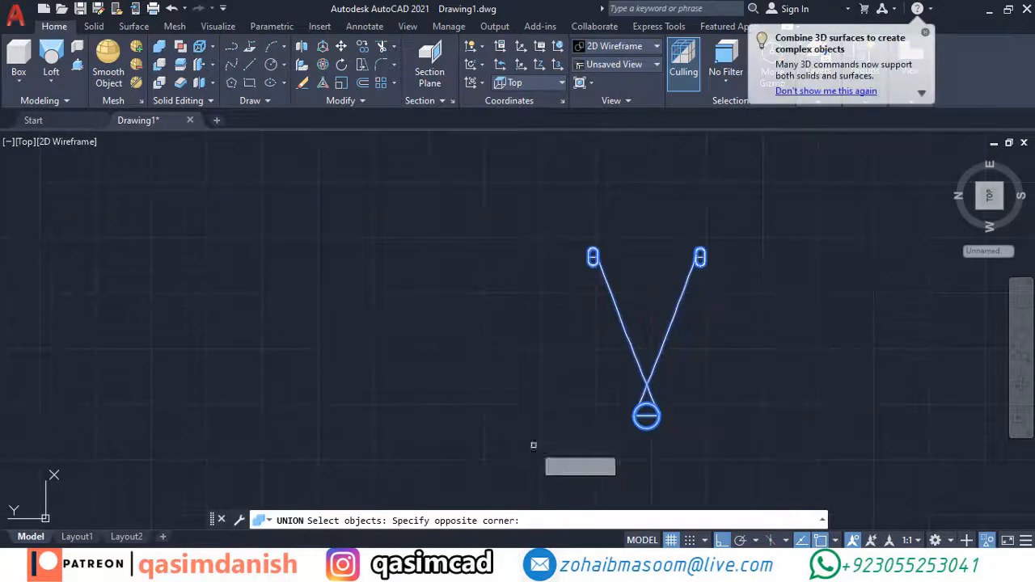
pyautogui.click(534, 446)
pyautogui.press('Return')
# Mirror the V-shaped leg pair across a line through the large circle's centre to its opposite side, keeping the original
pyautogui.write('mi')
pyautogui.press('Return')
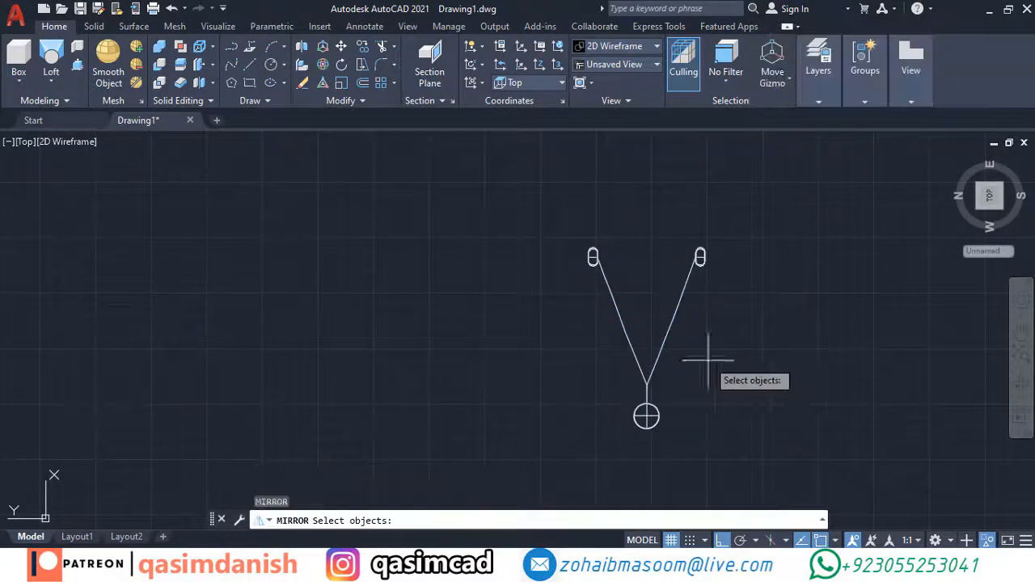
pyautogui.click(705, 351)
pyautogui.click(625, 417)
pyautogui.click(647, 417)
pyautogui.click(335, 381)
pyautogui.press('Return')
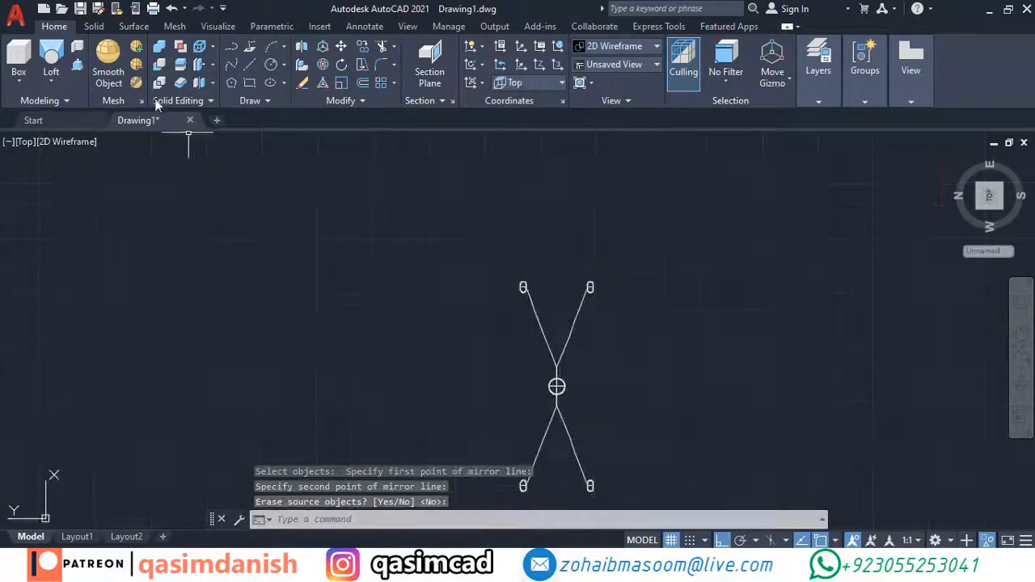
# Union the two opposite V-shaped leg pairs into one four-legged base
pyautogui.click(159, 51)
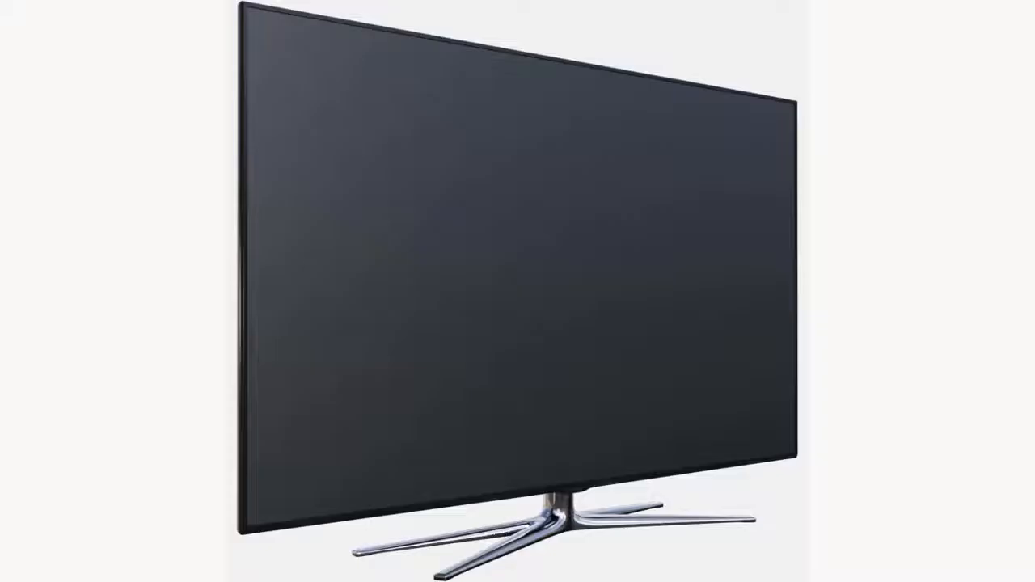